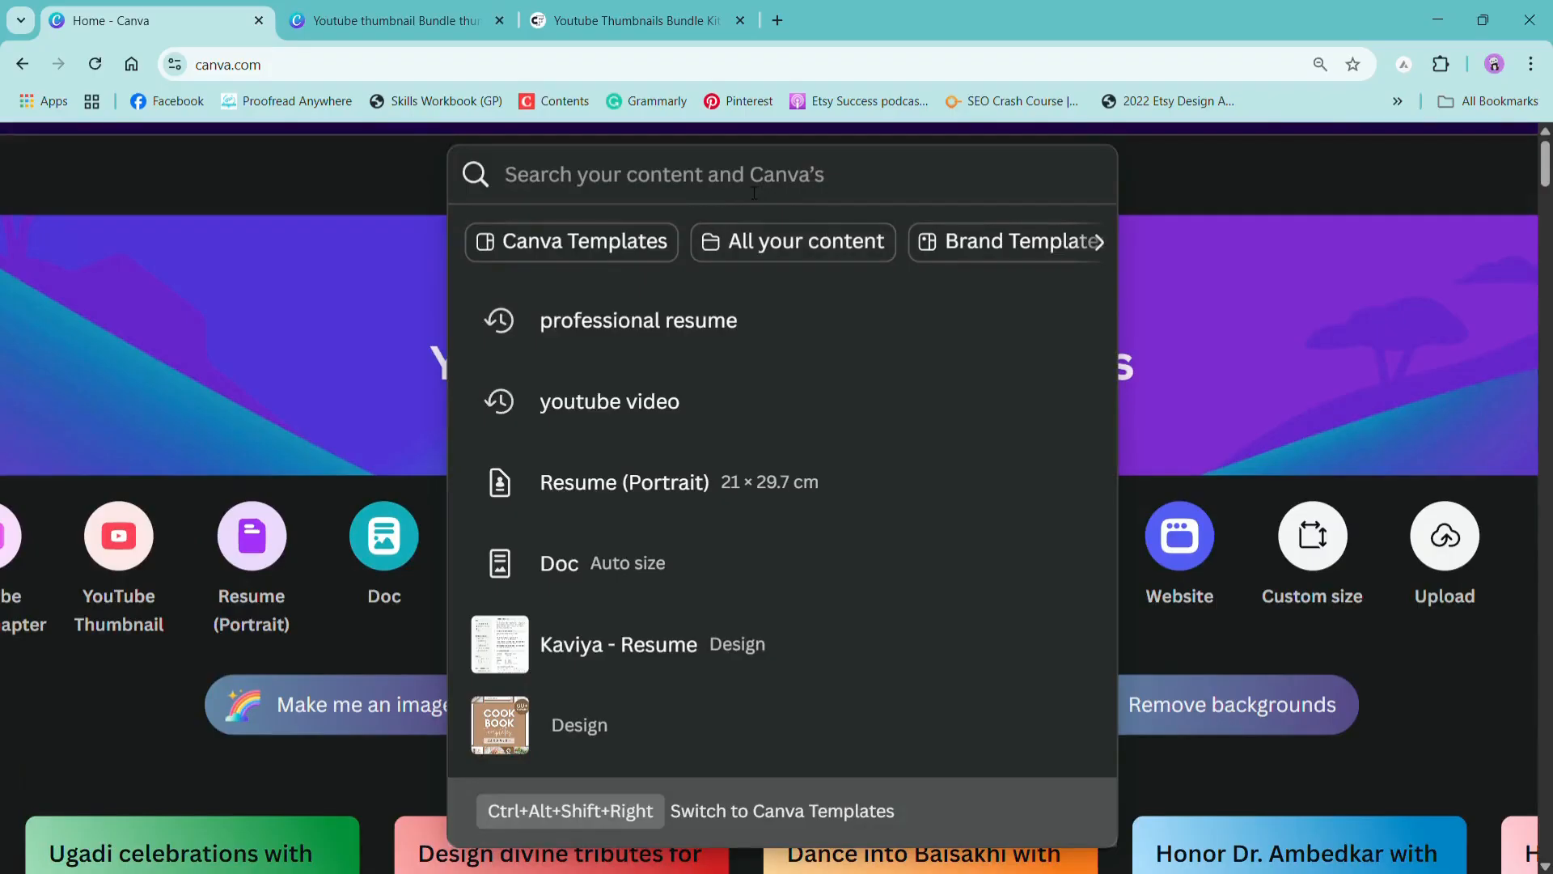
# Search Canva for pinterest pin and open the Pinterest Pin template results.
pyautogui.write('pi')
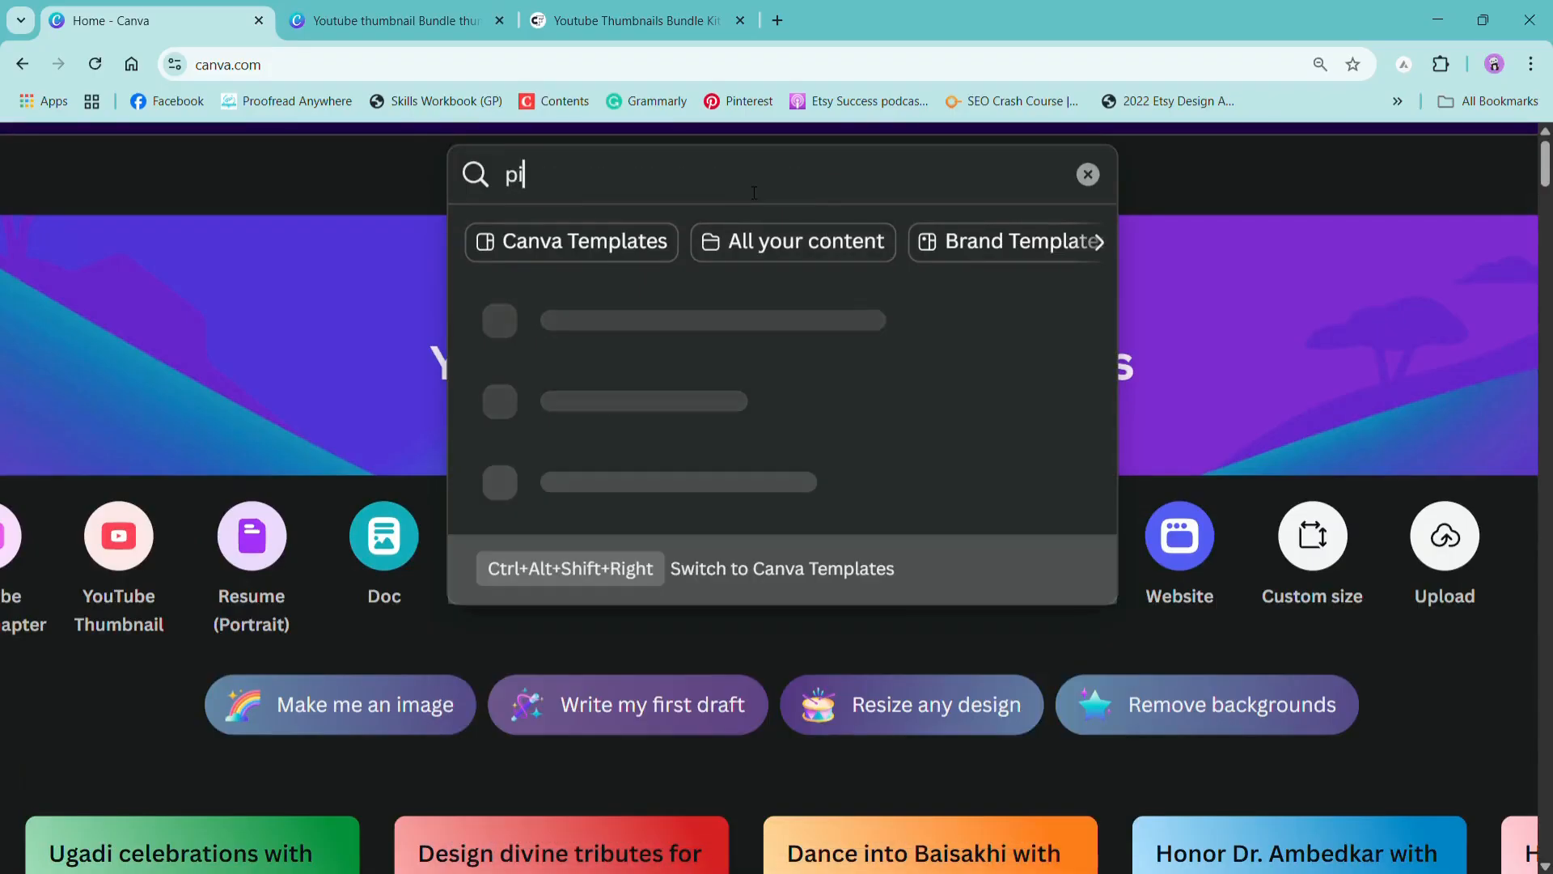
pyautogui.write('nterest pin')
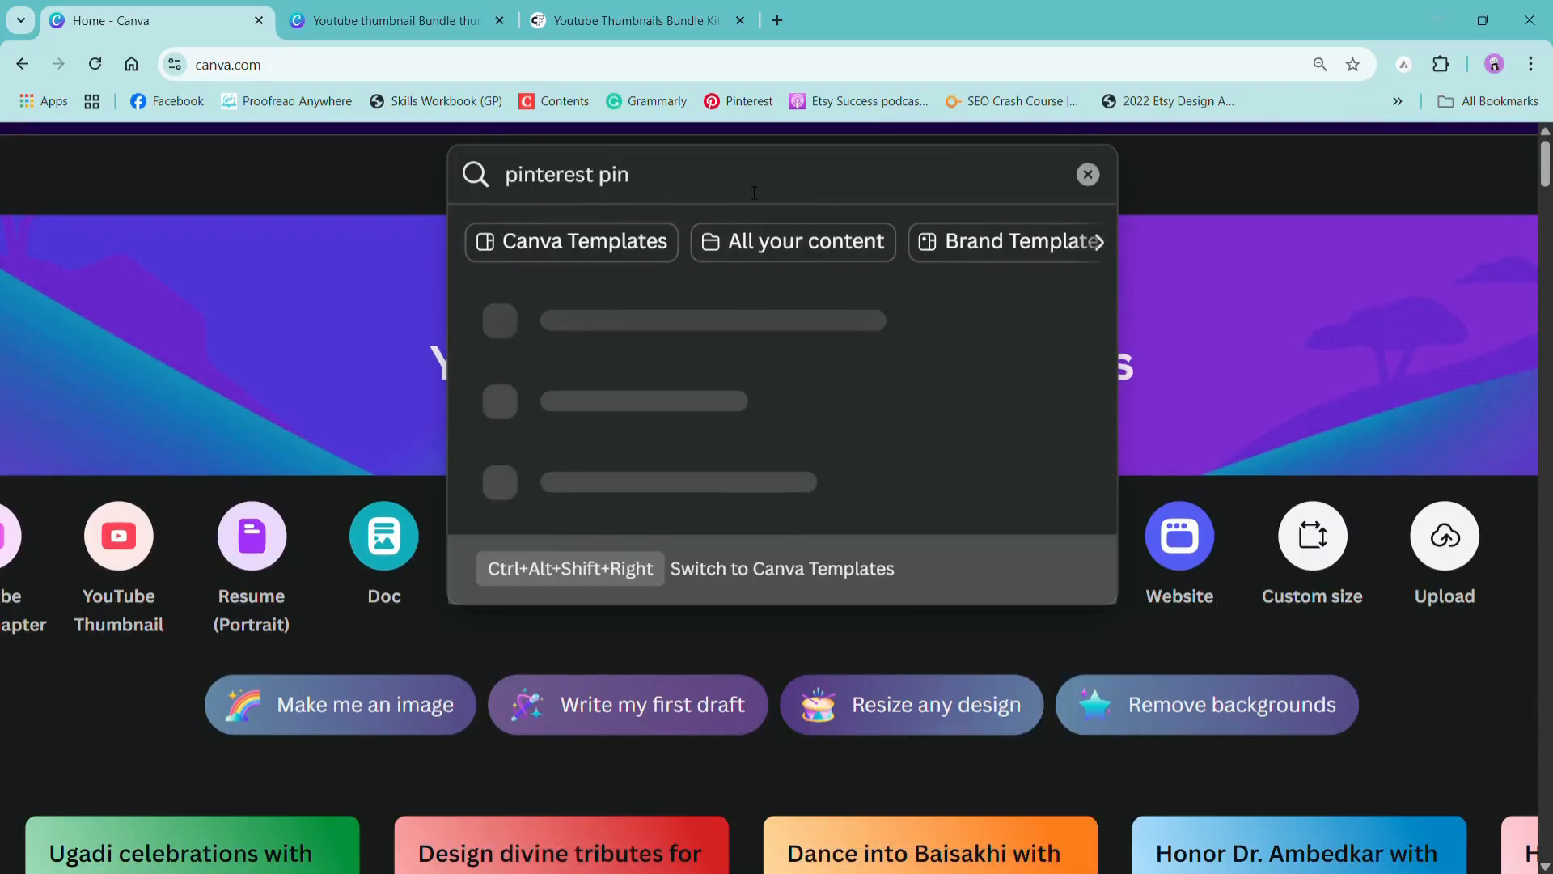
pyautogui.click(786, 583)
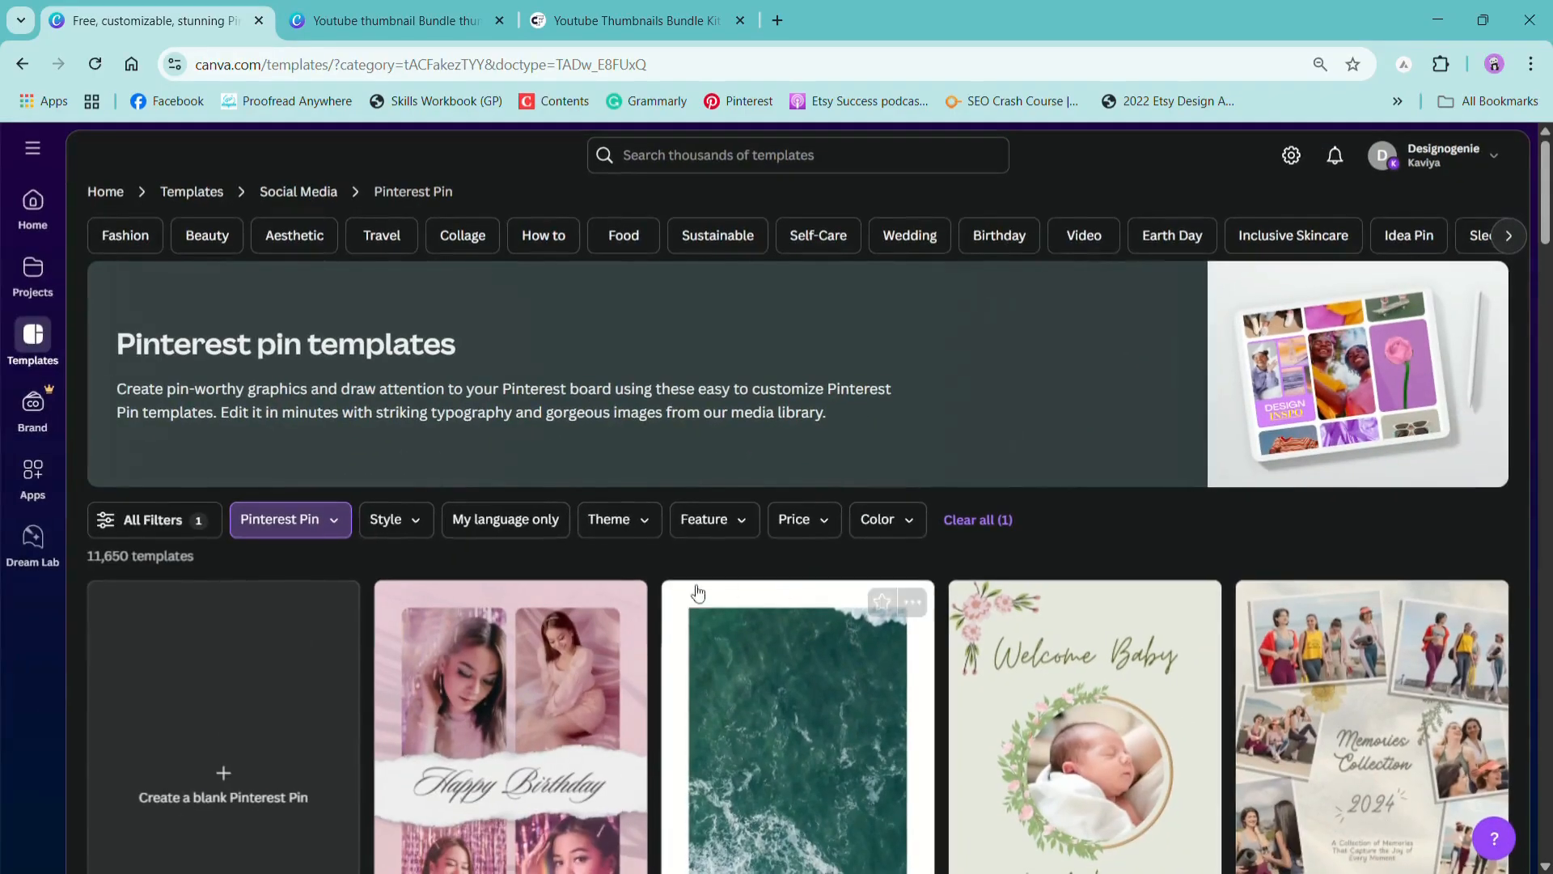
# Choose the Modern Business Tips Pinterest Pin template, with the seated person holding a laptop, and open it for customizing.
pyautogui.scroll(-10, 1060, 612)
pyautogui.scroll(-10, 1060, 613)
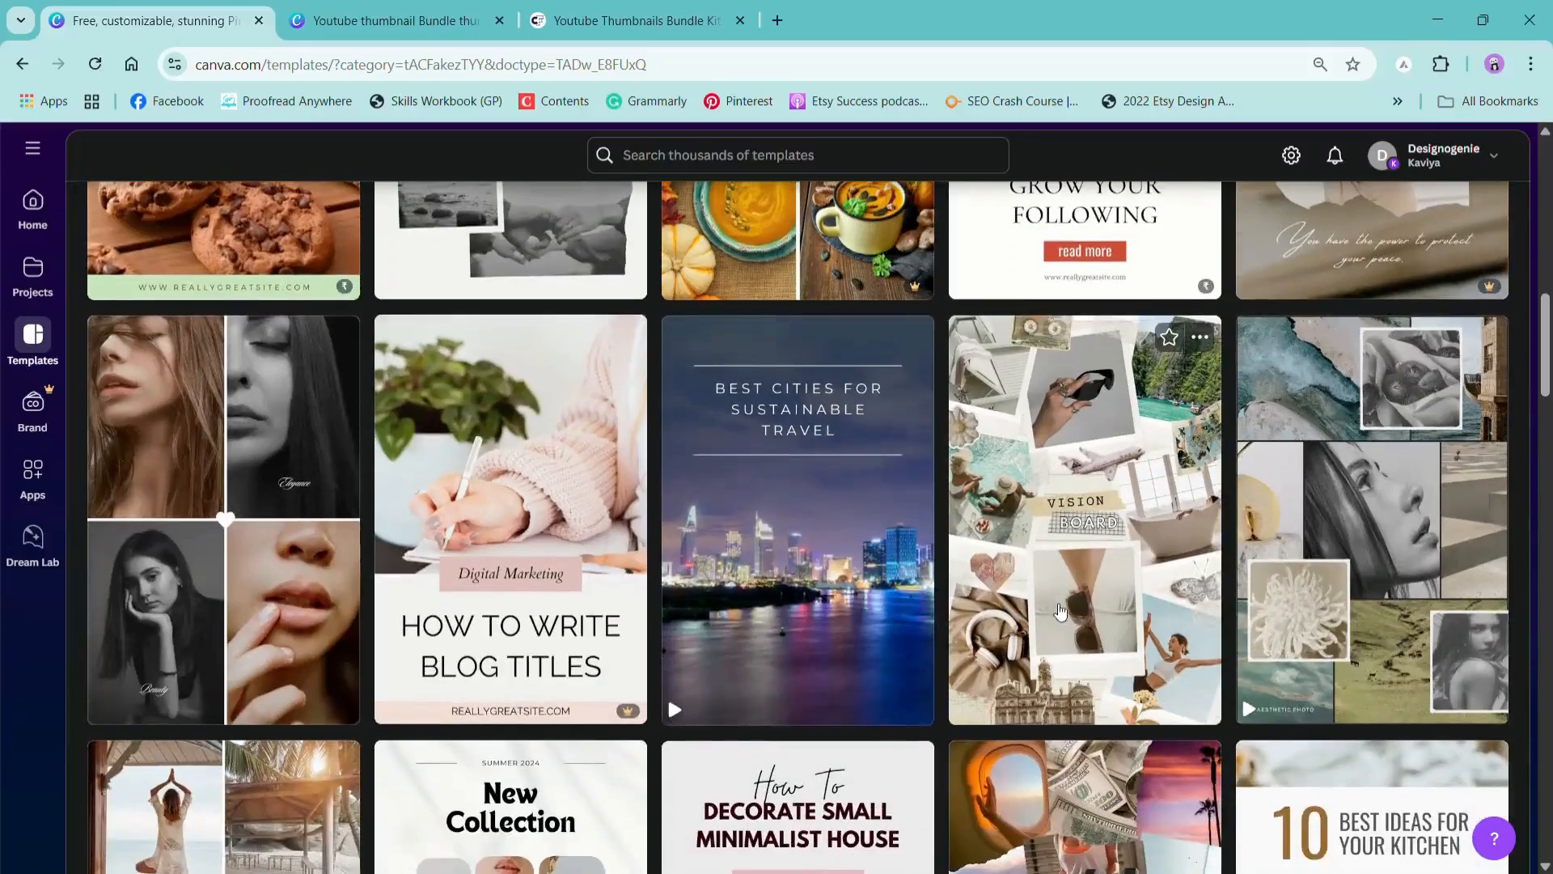
pyautogui.scroll(-2, 1099, 621)
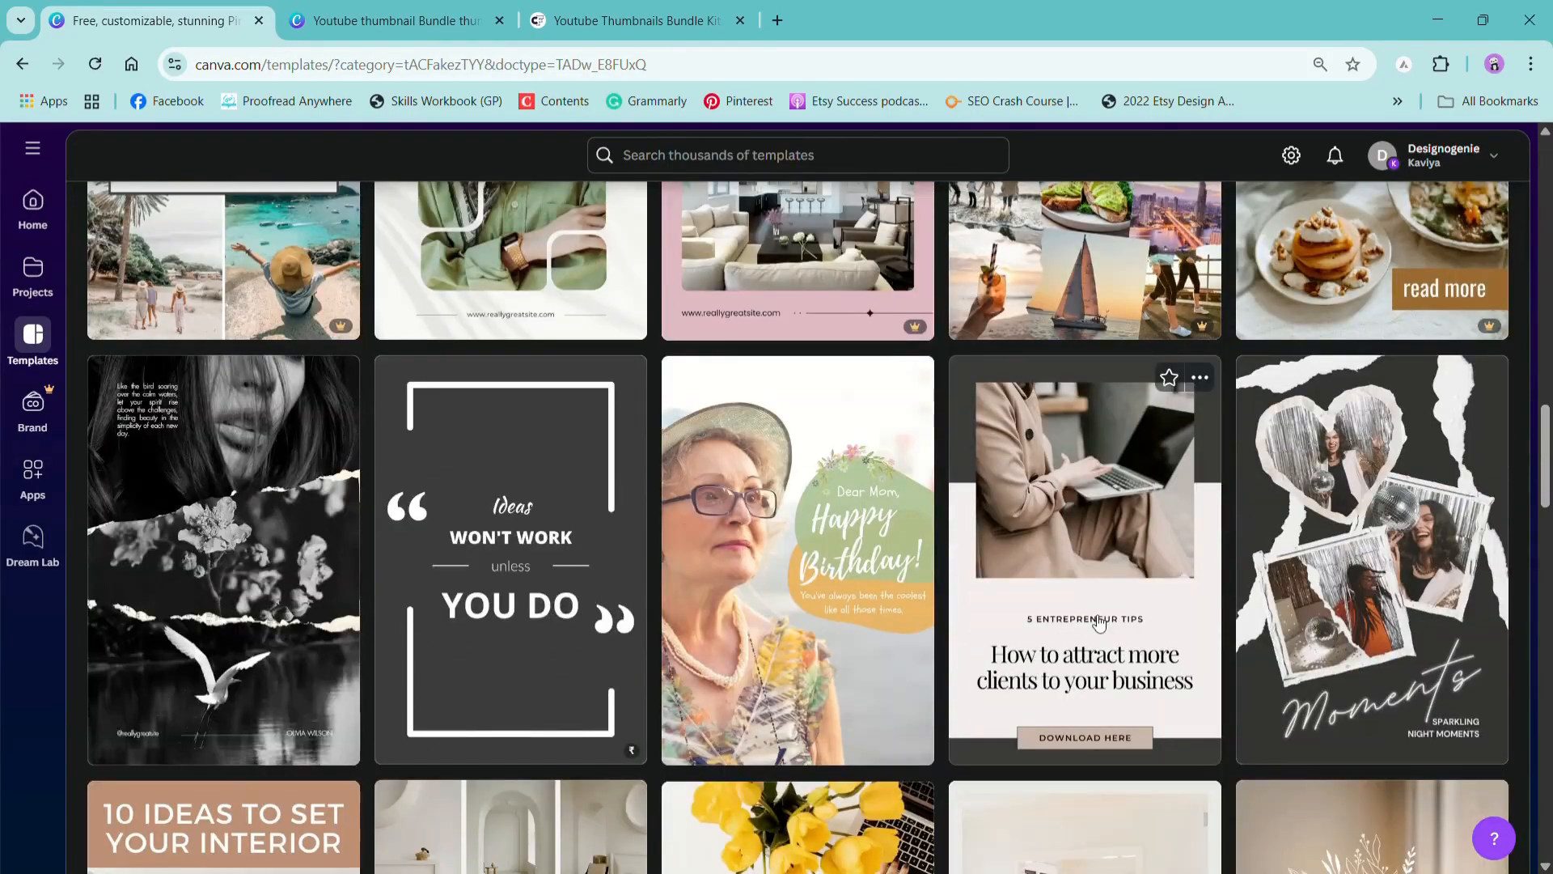
pyautogui.click(1099, 621)
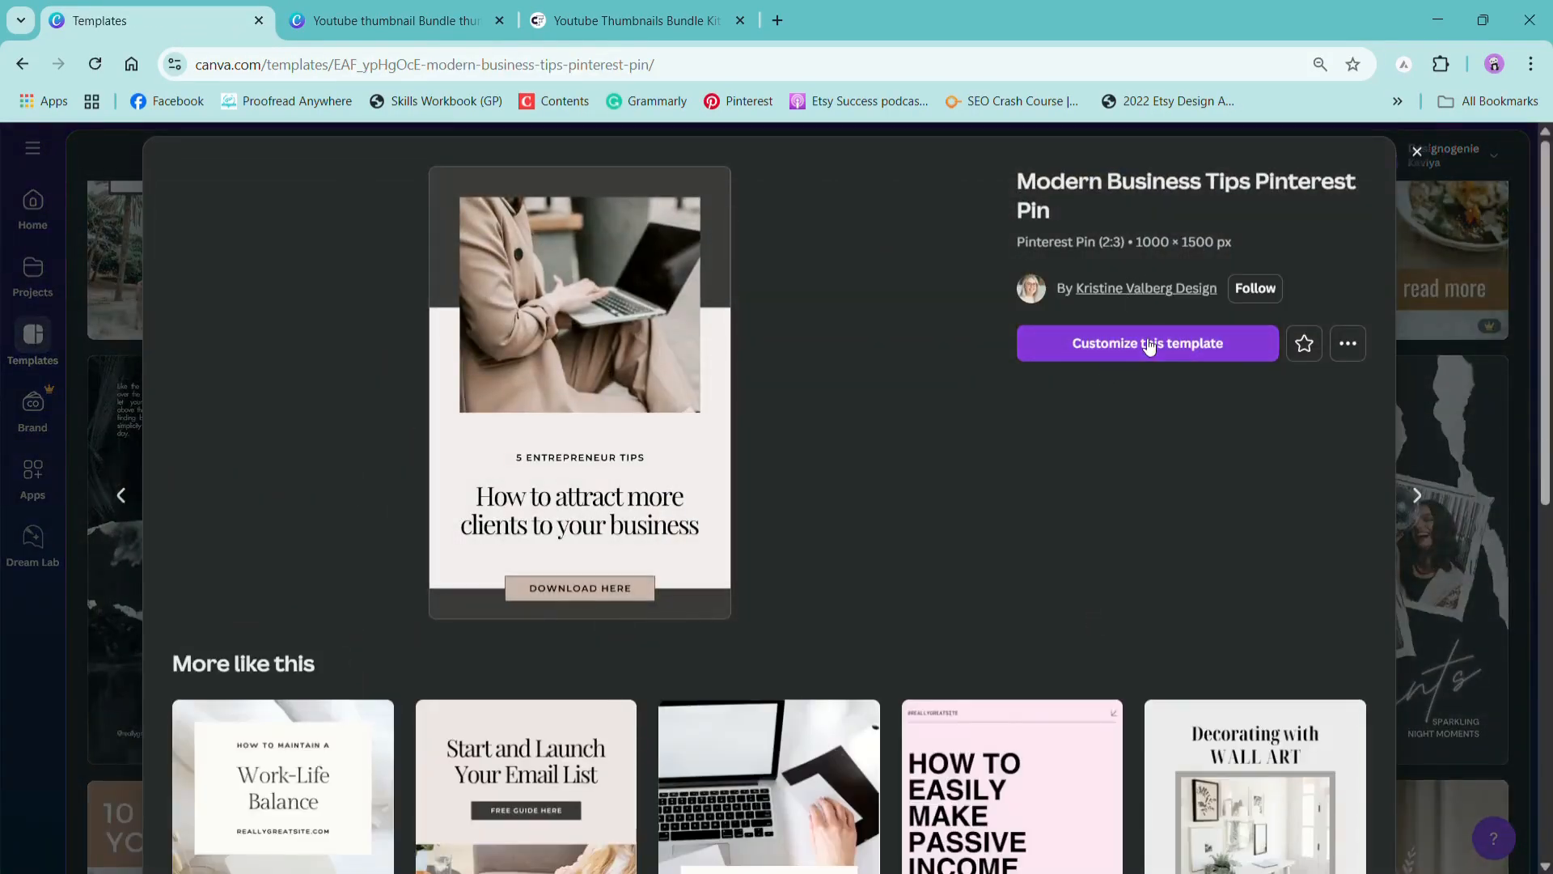
pyautogui.click(1148, 345)
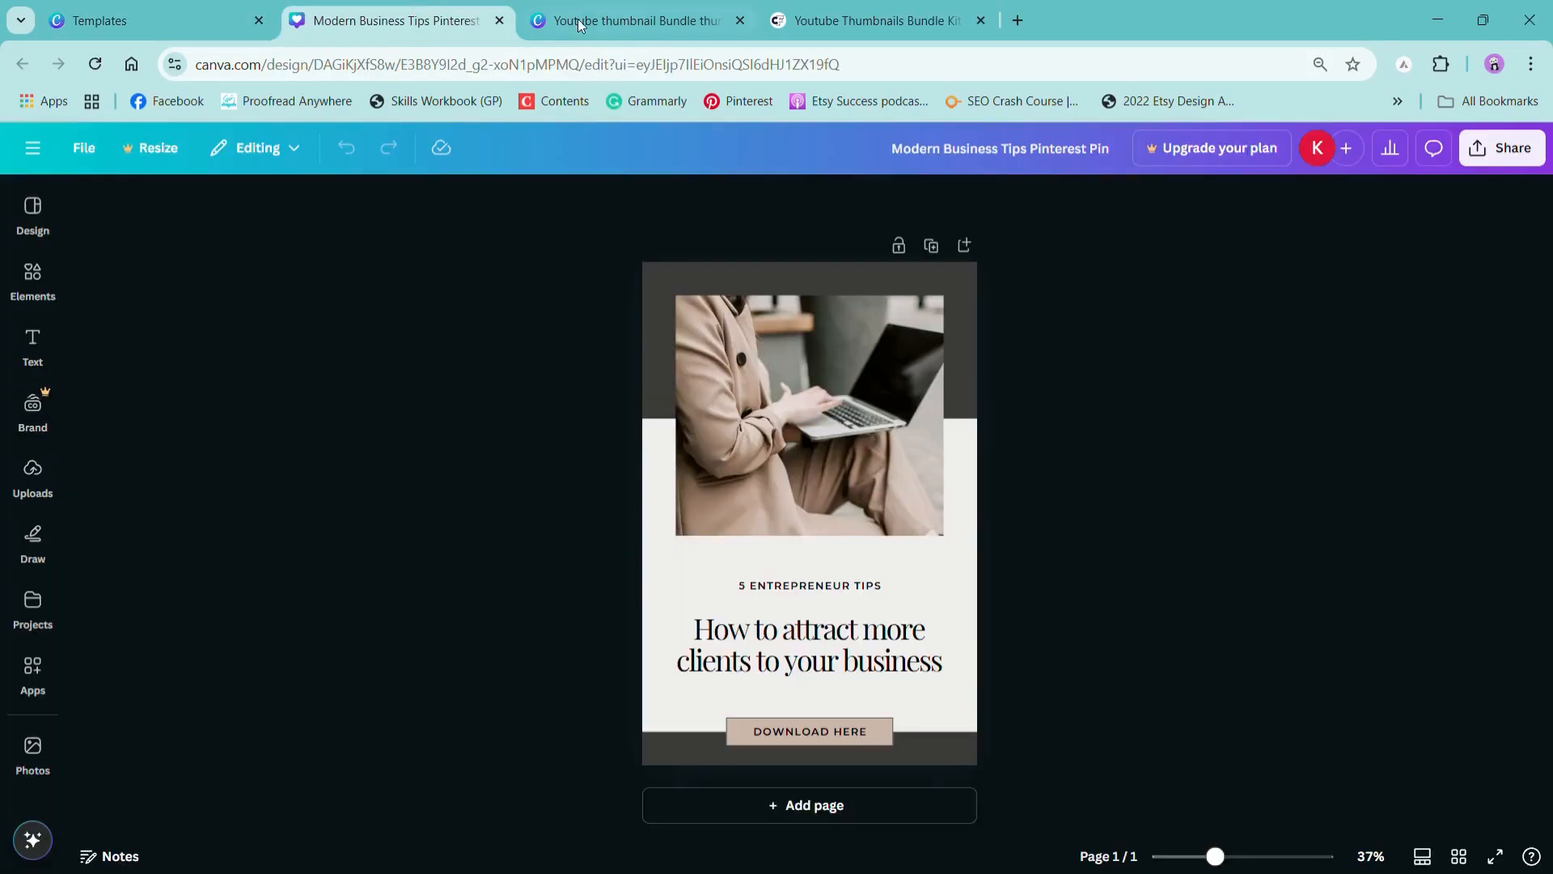
# Replace the pin's laptop photo with the thumbnail collage copied from the Youtube thumbnail Bundle design, rotated straight.
pyautogui.click(657, 19)
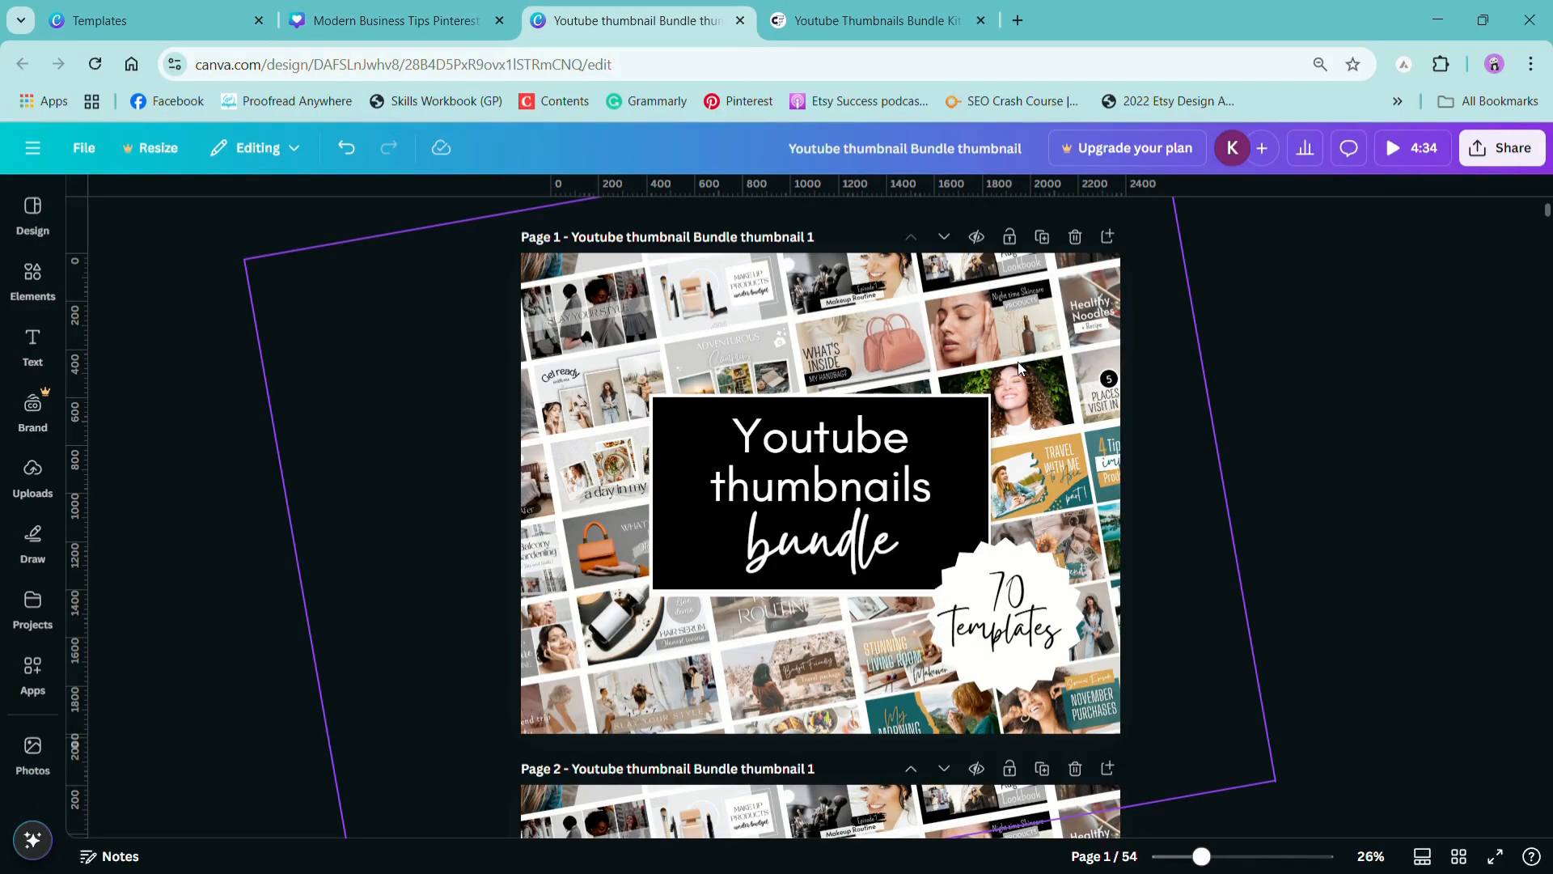
pyautogui.click(410, 8)
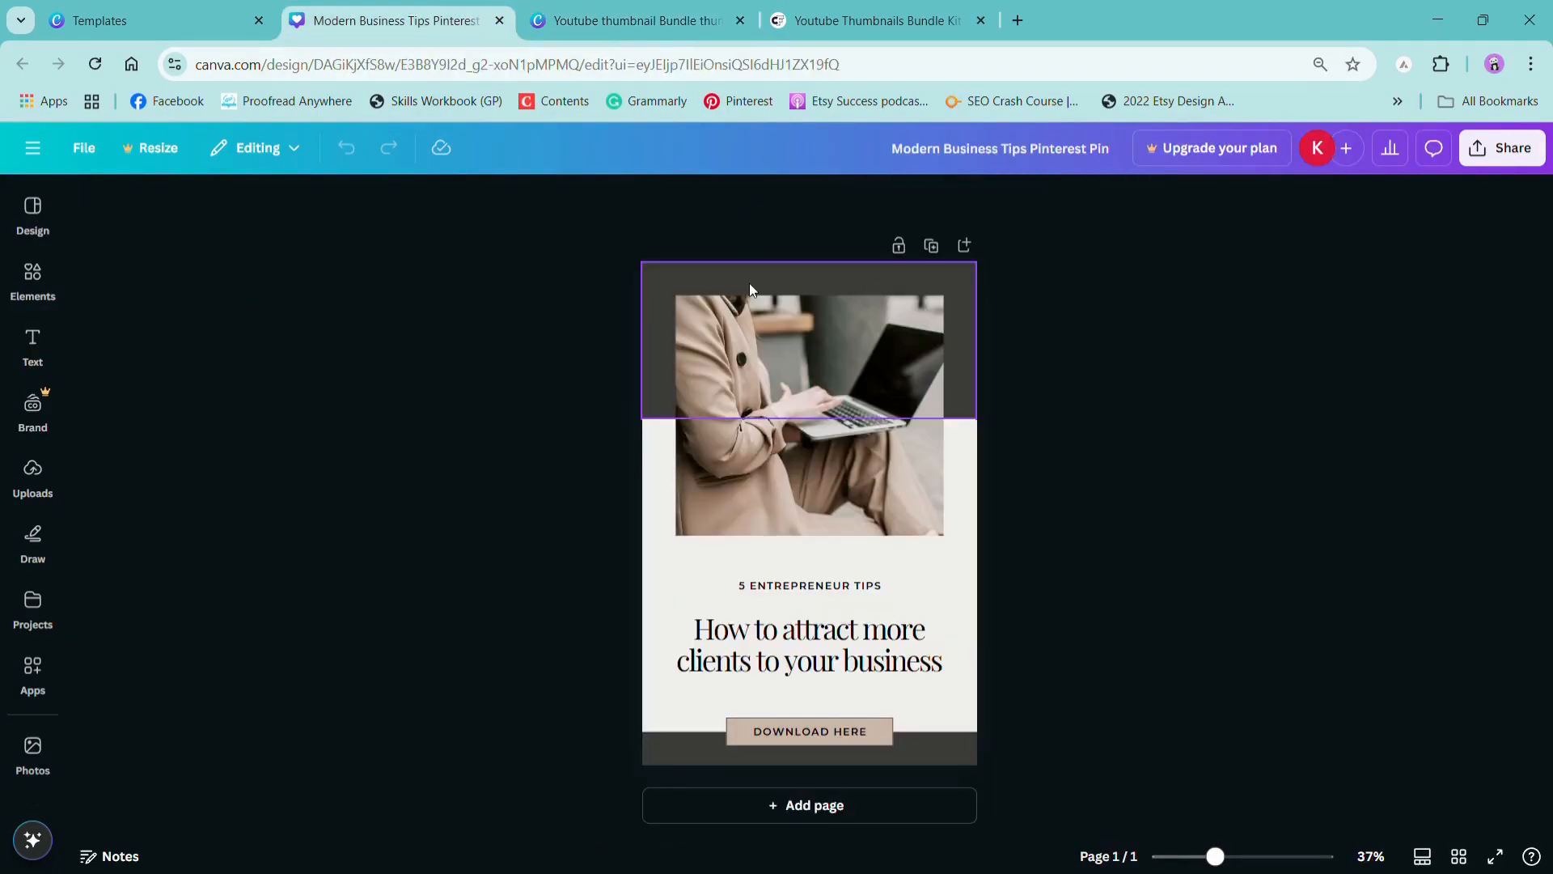
pyautogui.press('Delete')
pyautogui.hotkey('ctrl', 'v')
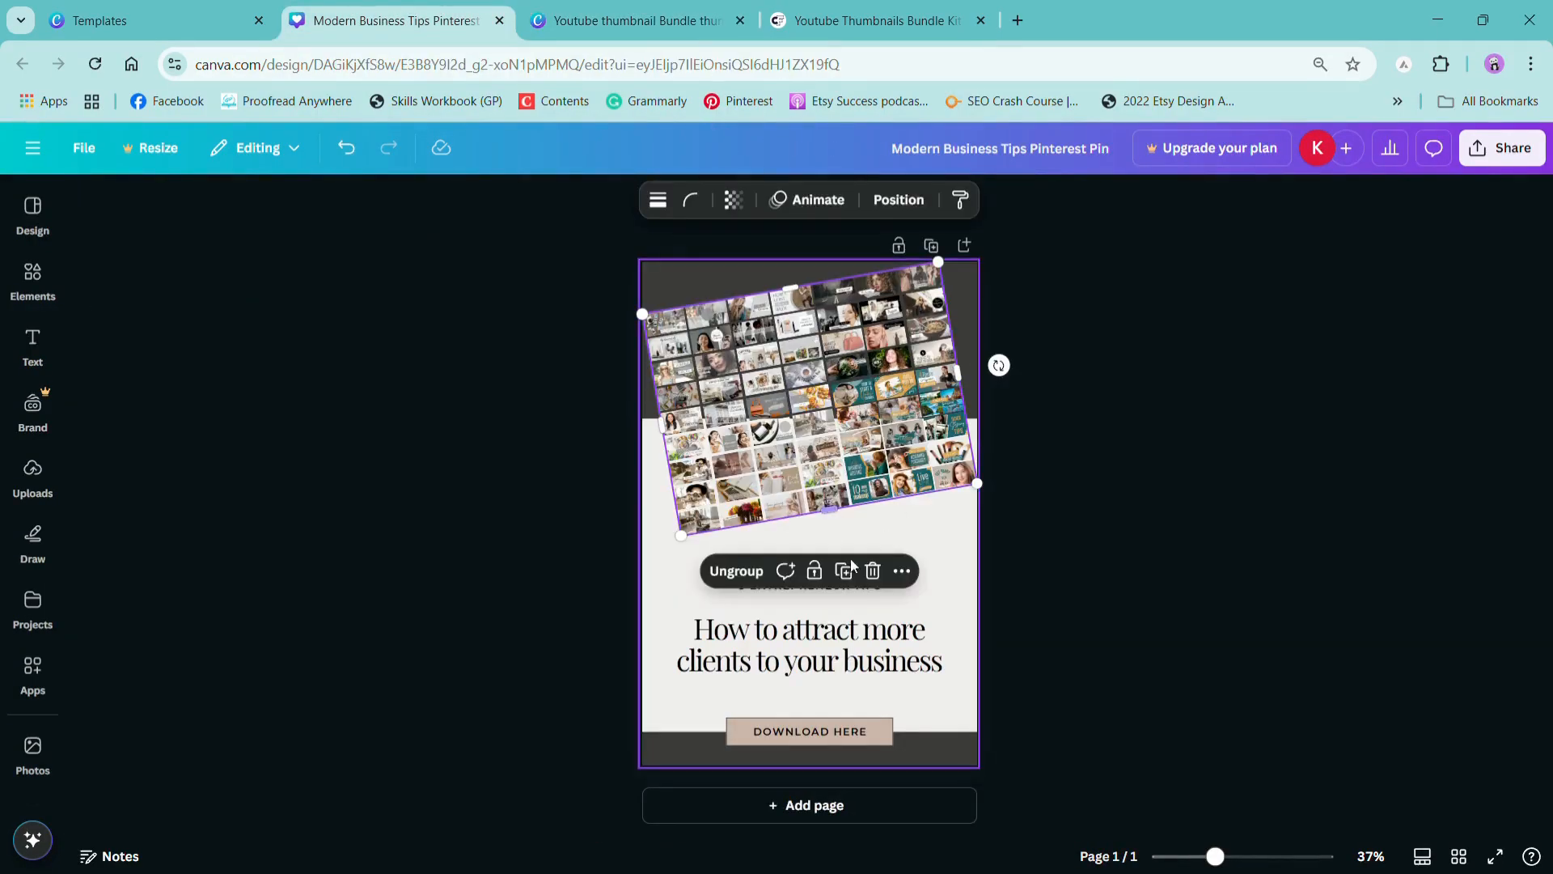
pyautogui.moveTo(1014, 374); pyautogui.dragTo(994, 417)
# Lock the collage in the bundle design and copy its black title box, title text and 70 Templates badge into the pin.
pyautogui.hotkey('ctrl', 'Tab')
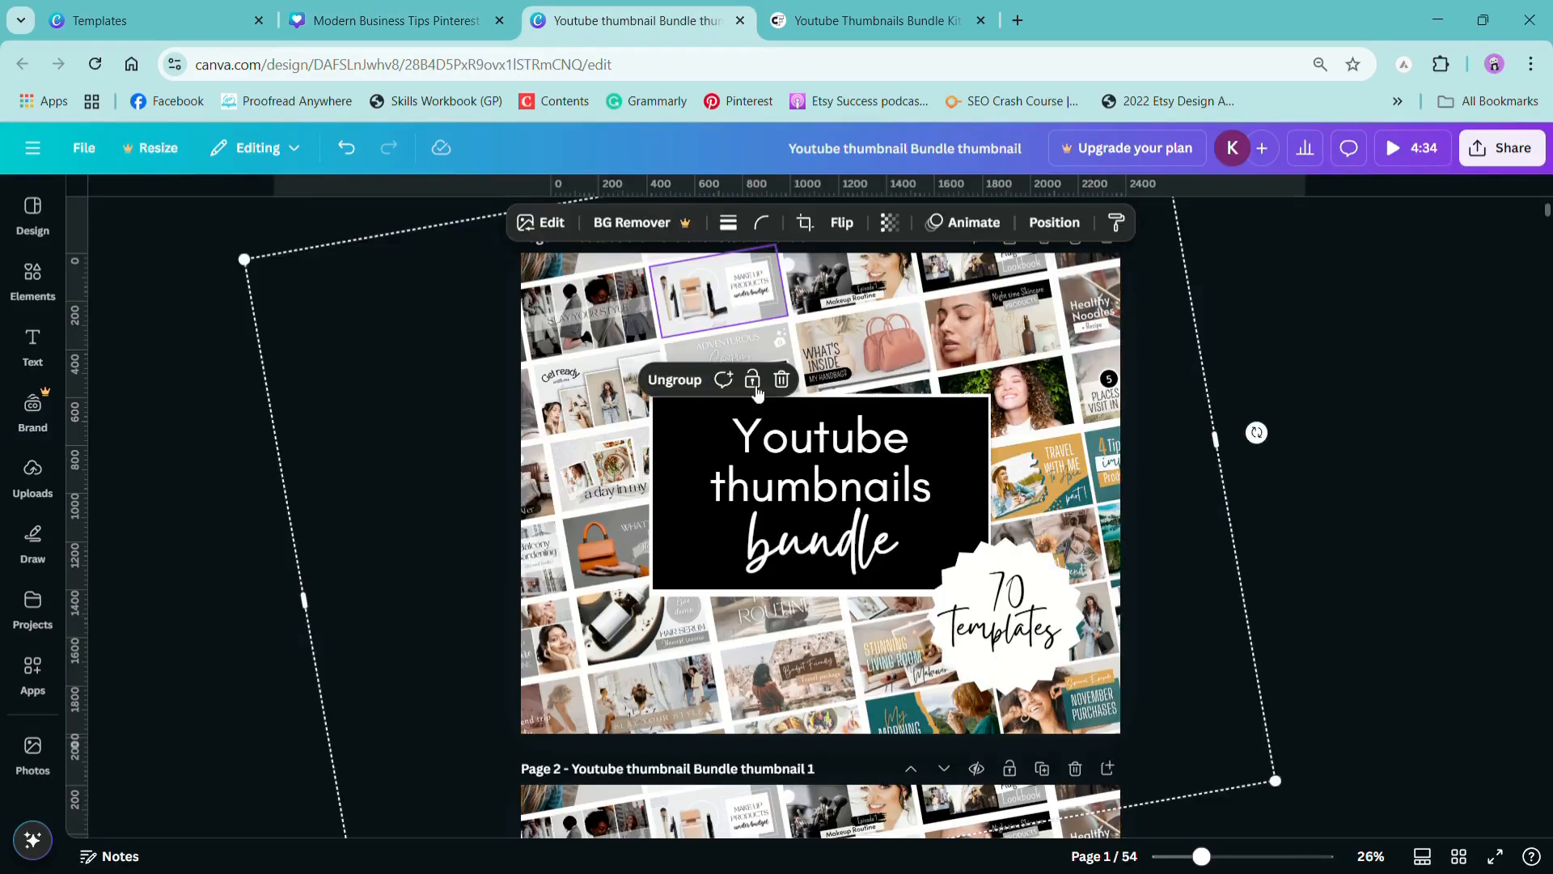
pyautogui.click(753, 380)
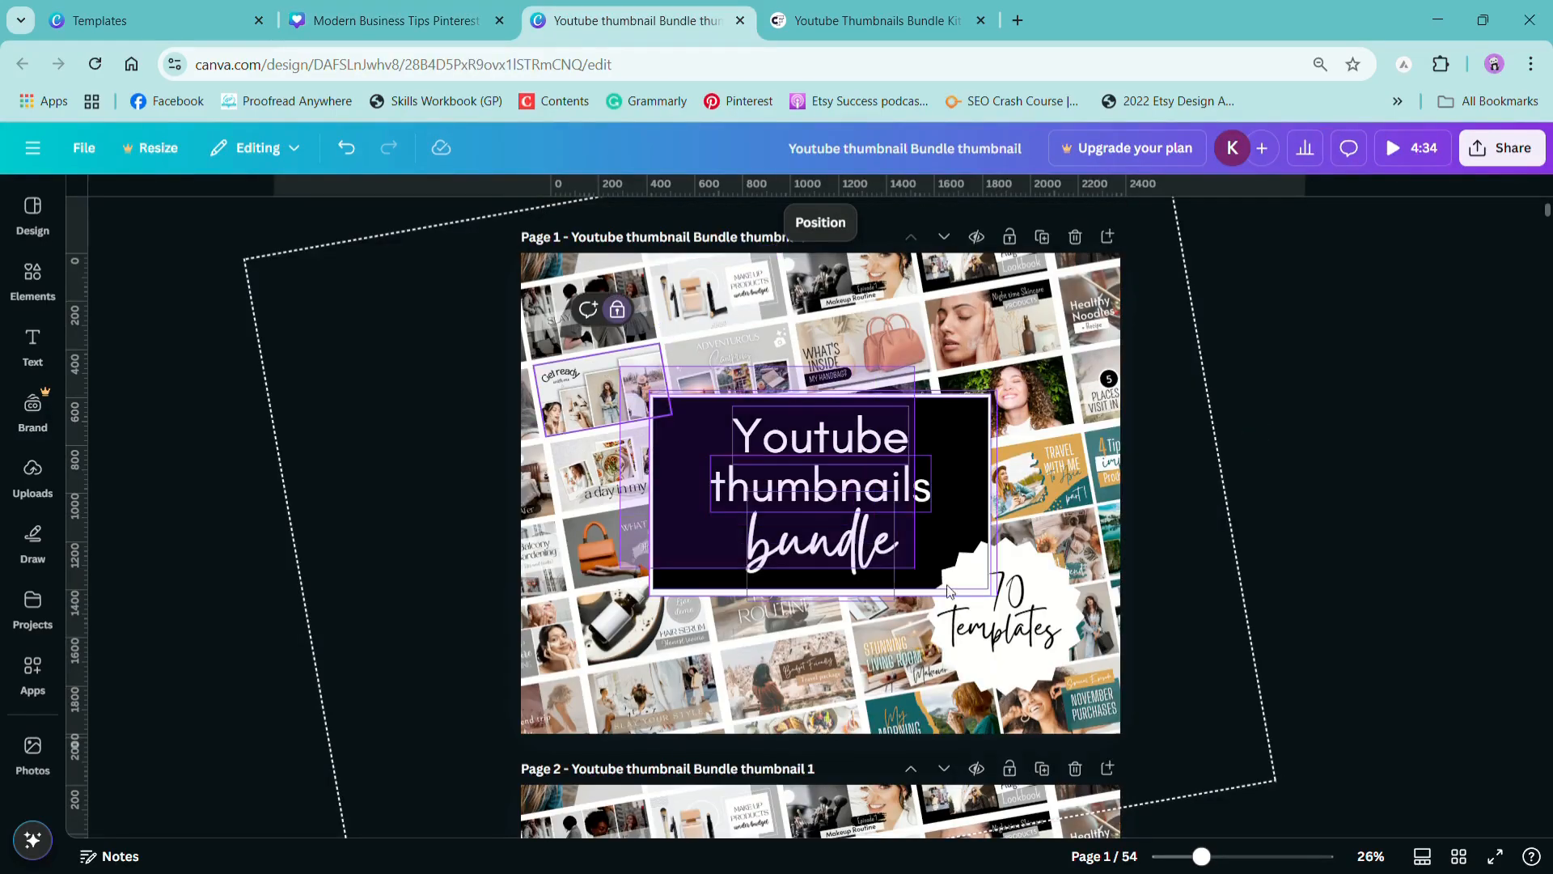
pyautogui.moveTo(1043, 629); pyautogui.dragTo(1055, 669)
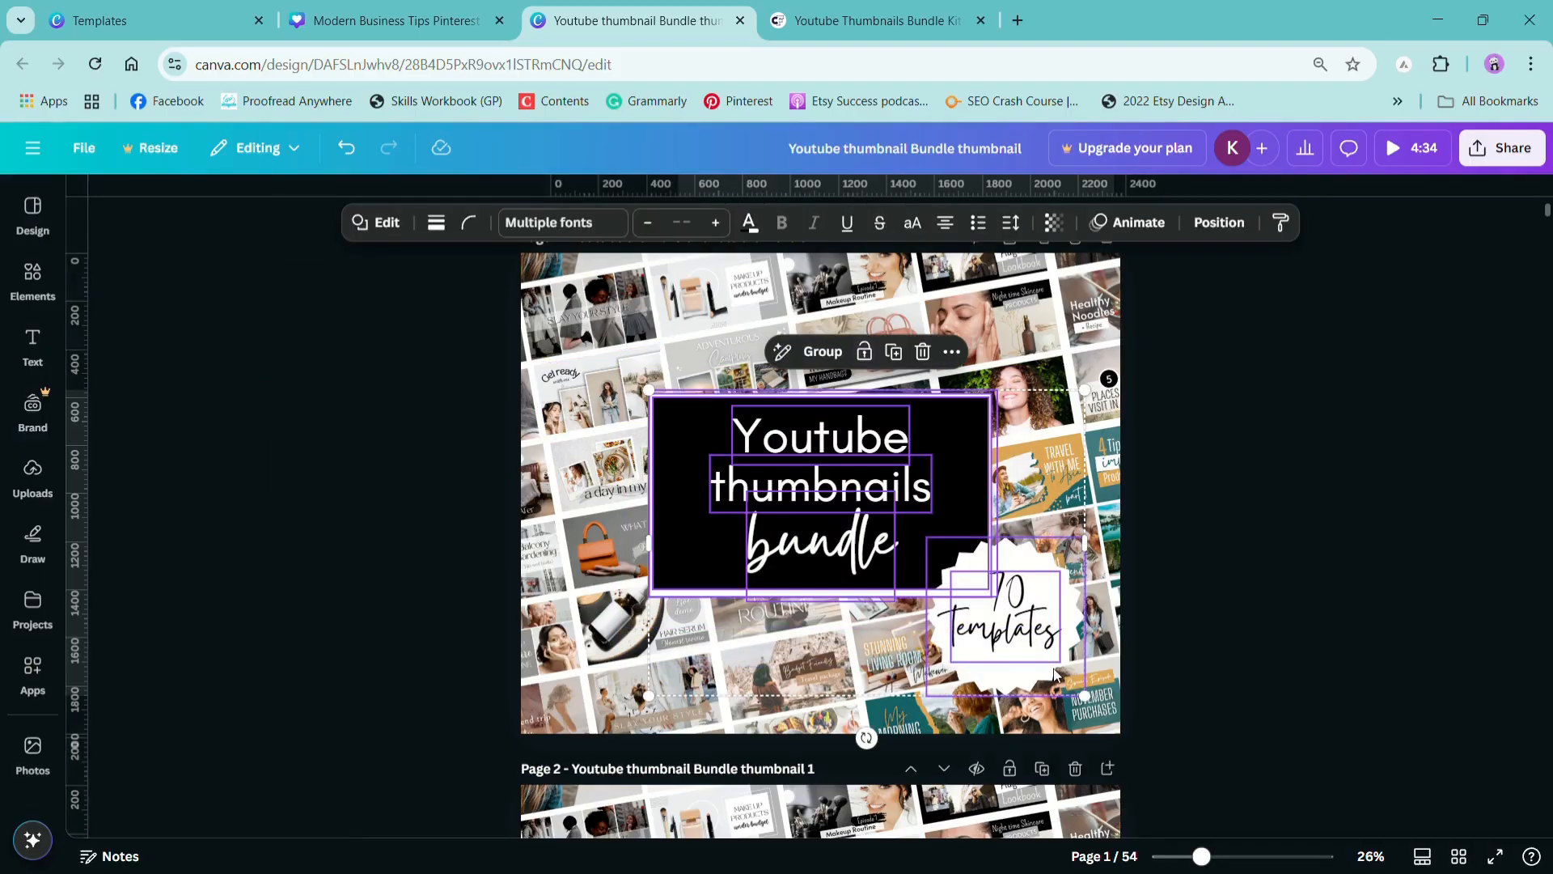
pyautogui.moveTo(872, 441); pyautogui.dragTo(872, 510)
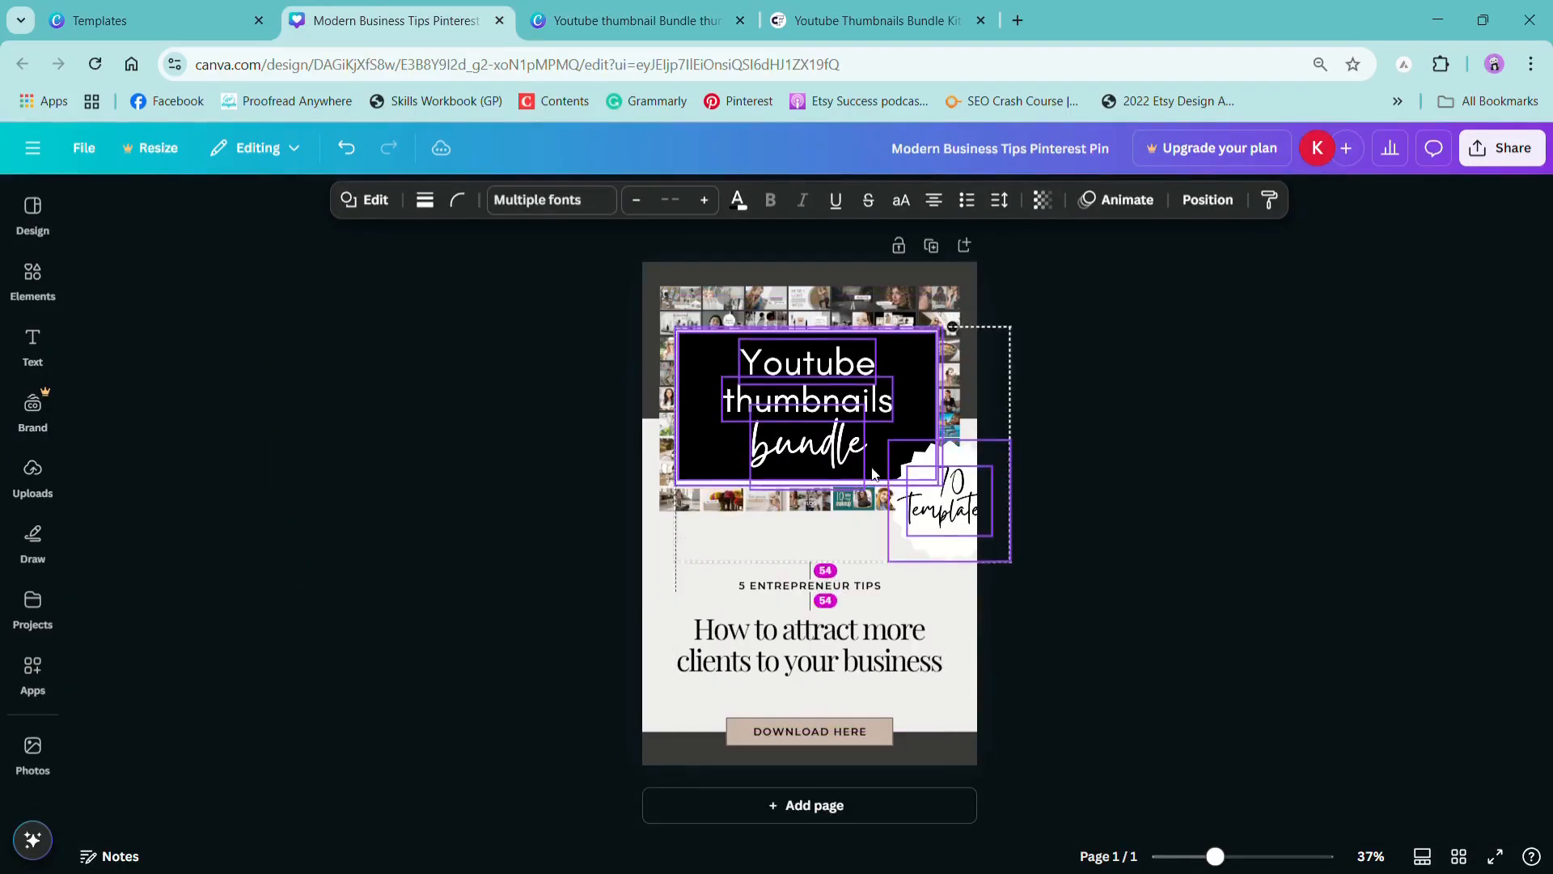
pyautogui.click(1068, 523)
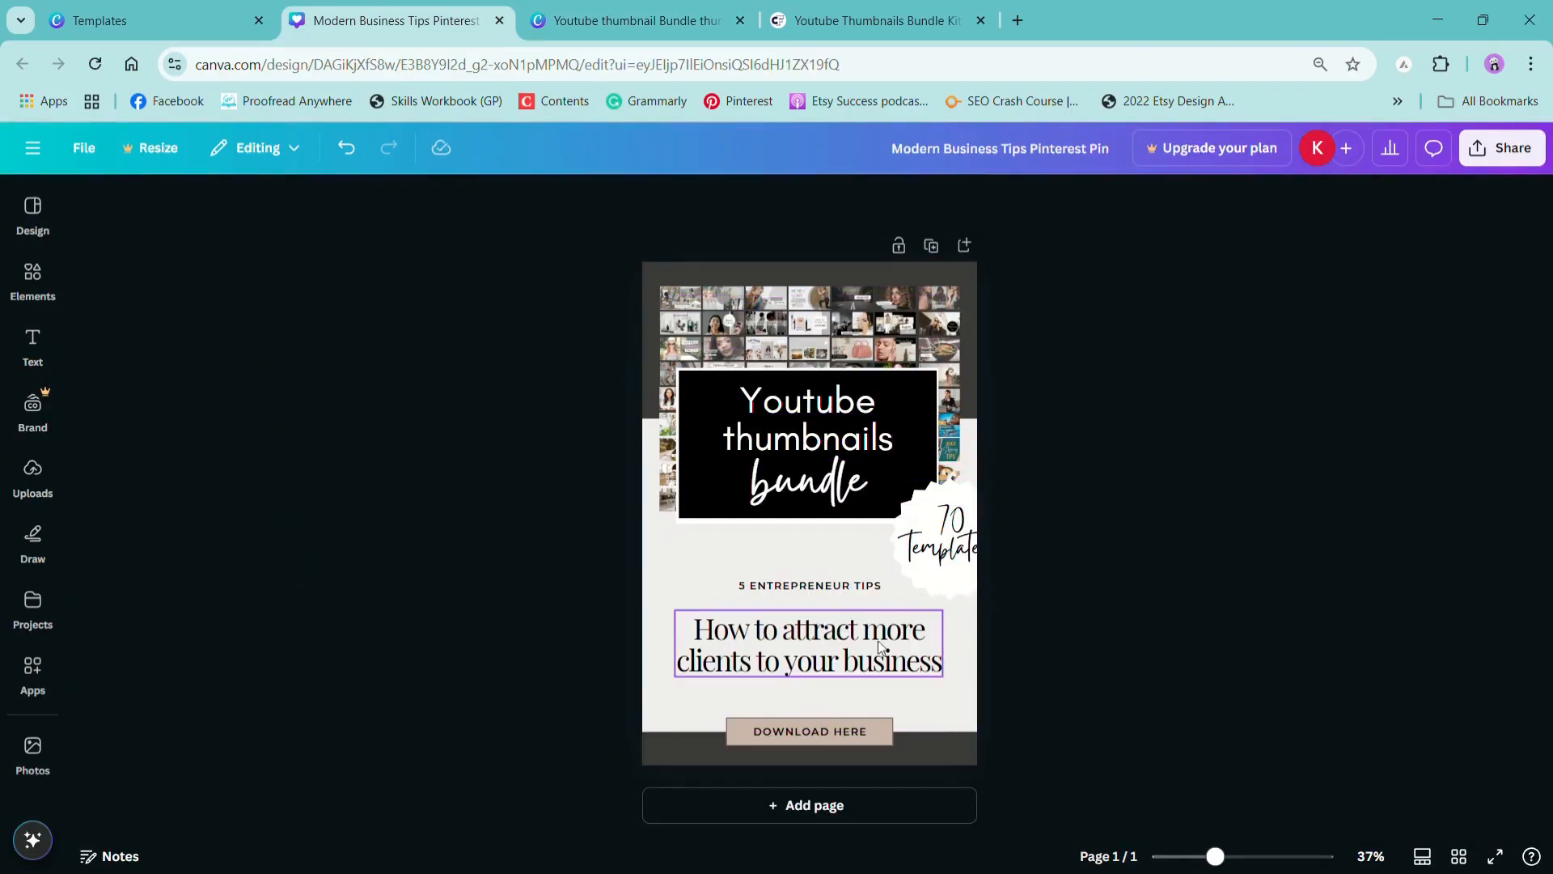
# Delete the template's 5 ENTREPRENEUR TIPS line and headline, and move the copied title box and badge below the collage.
pyautogui.moveTo(828, 681); pyautogui.dragTo(834, 671)
pyautogui.click(864, 542)
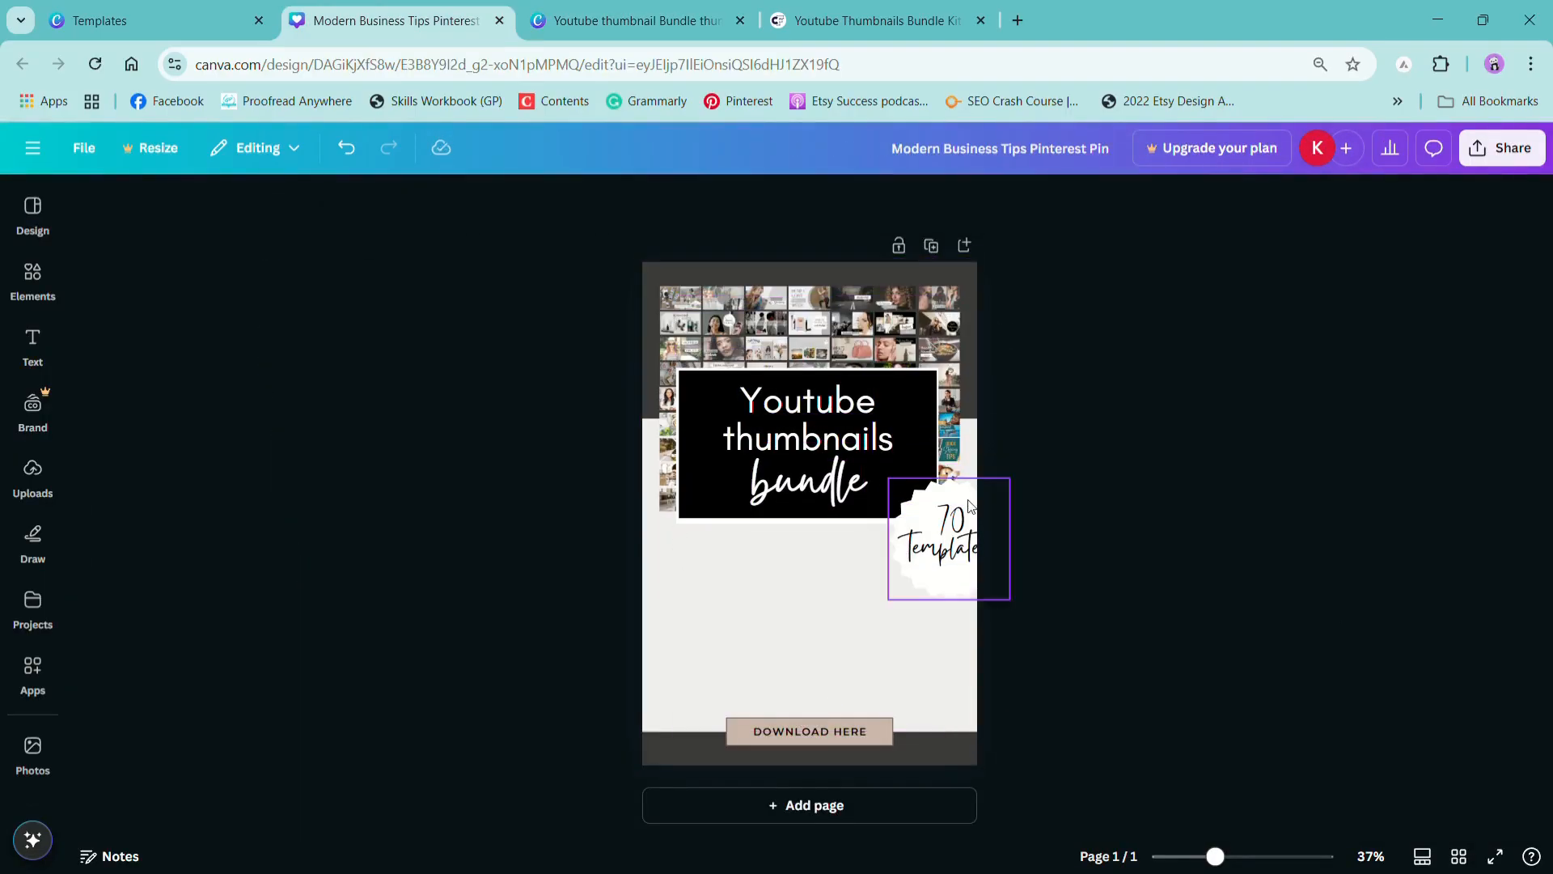
pyautogui.click(767, 325)
pyautogui.click(801, 272)
pyautogui.moveTo(746, 616); pyautogui.dragTo(985, 437)
pyautogui.moveTo(809, 441); pyautogui.dragTo(809, 606)
pyautogui.click(809, 604)
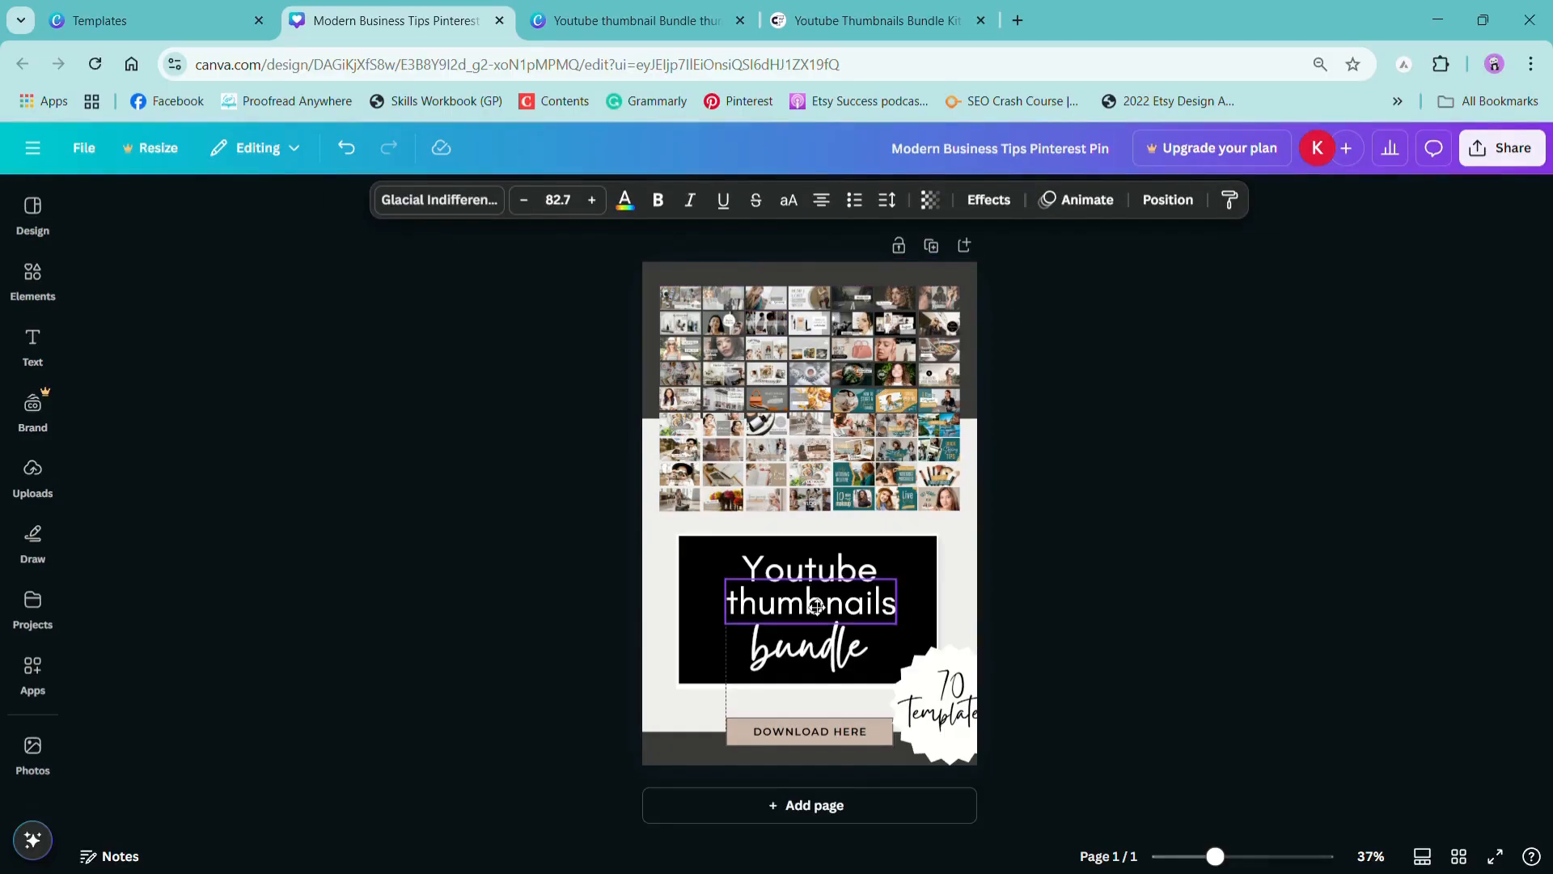
# Delete the black box behind the title and set the Youtube thumbnails bundle text colour to black.
pyautogui.press('Delete')
pyautogui.moveTo(924, 571); pyautogui.dragTo(1525, 442)
pyautogui.click(920, 581)
pyautogui.moveTo(678, 549); pyautogui.dragTo(856, 652)
pyautogui.click(624, 199)
pyautogui.click(152, 385)
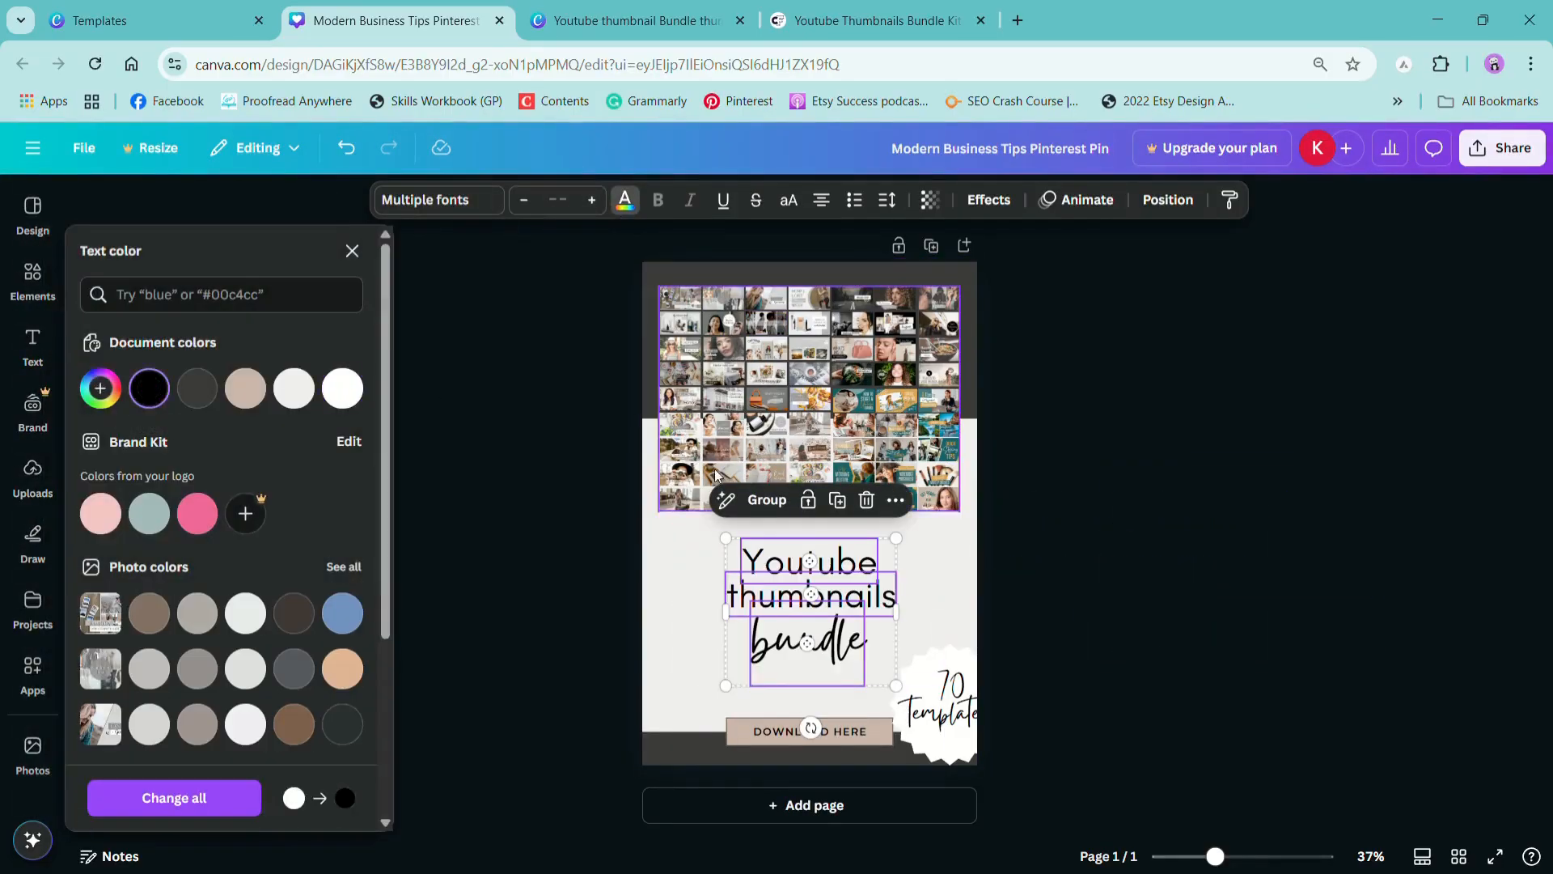
# Enlarge the three title lines together and position them between the collage and the DOWNLOAD HERE box.
pyautogui.click(931, 552)
pyautogui.moveTo(745, 574); pyautogui.dragTo(849, 649)
pyautogui.moveTo(894, 540); pyautogui.dragTo(989, 456)
pyautogui.moveTo(920, 571); pyautogui.dragTo(879, 624)
pyautogui.click(1040, 559)
# Make the Youtube and thumbnails lines bold and widen their text boxes so each word fits on one line.
pyautogui.moveTo(696, 542); pyautogui.dragTo(813, 609)
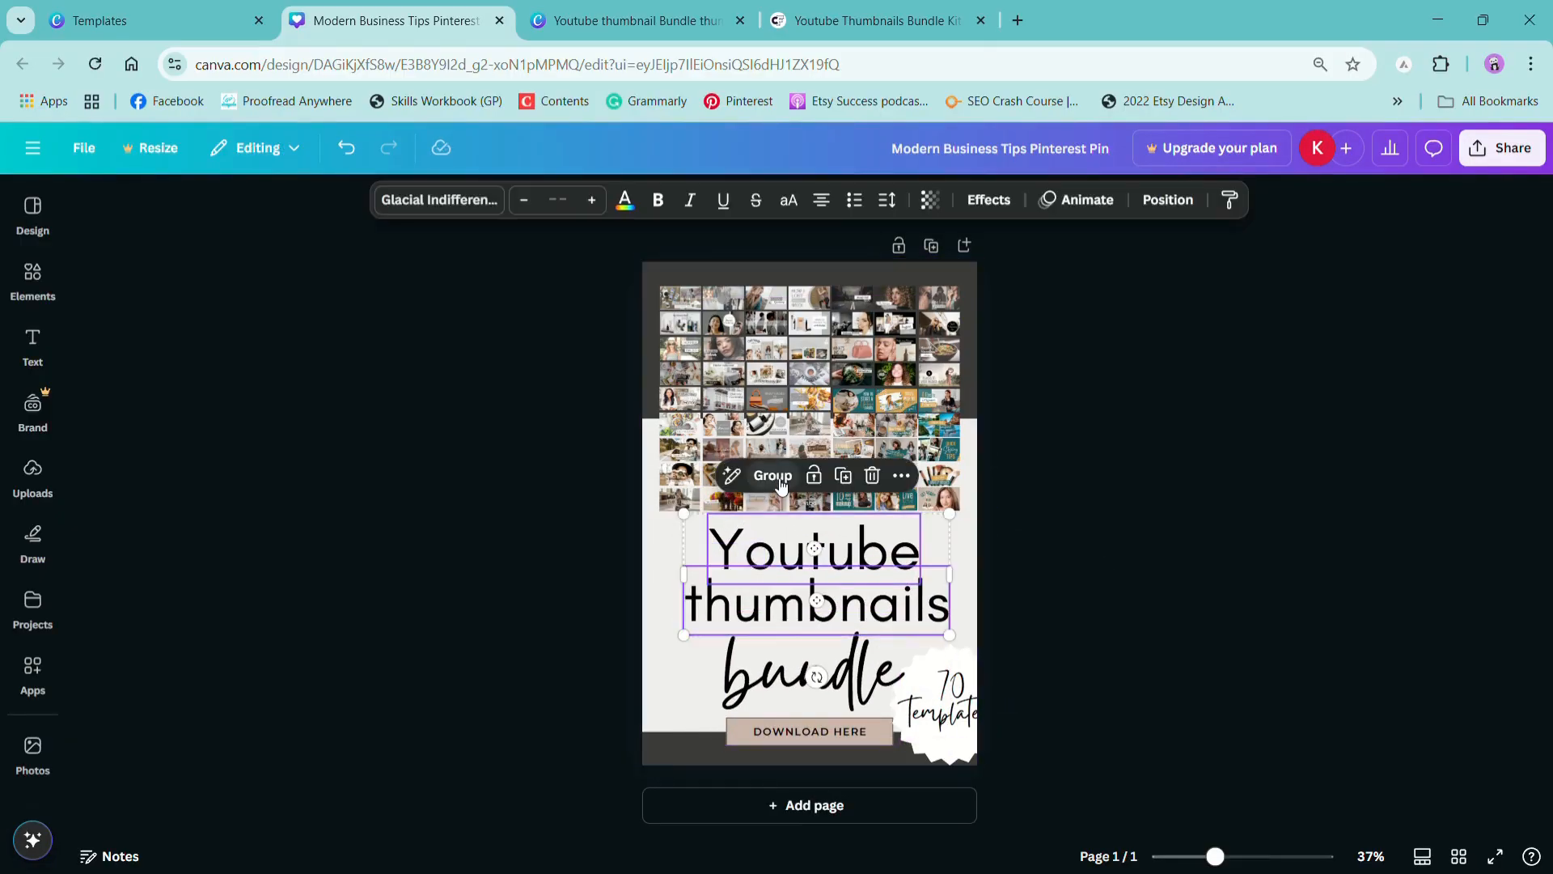
pyautogui.click(657, 200)
pyautogui.click(1017, 518)
pyautogui.click(886, 558)
pyautogui.moveTo(921, 589); pyautogui.dragTo(958, 552)
pyautogui.click(930, 623)
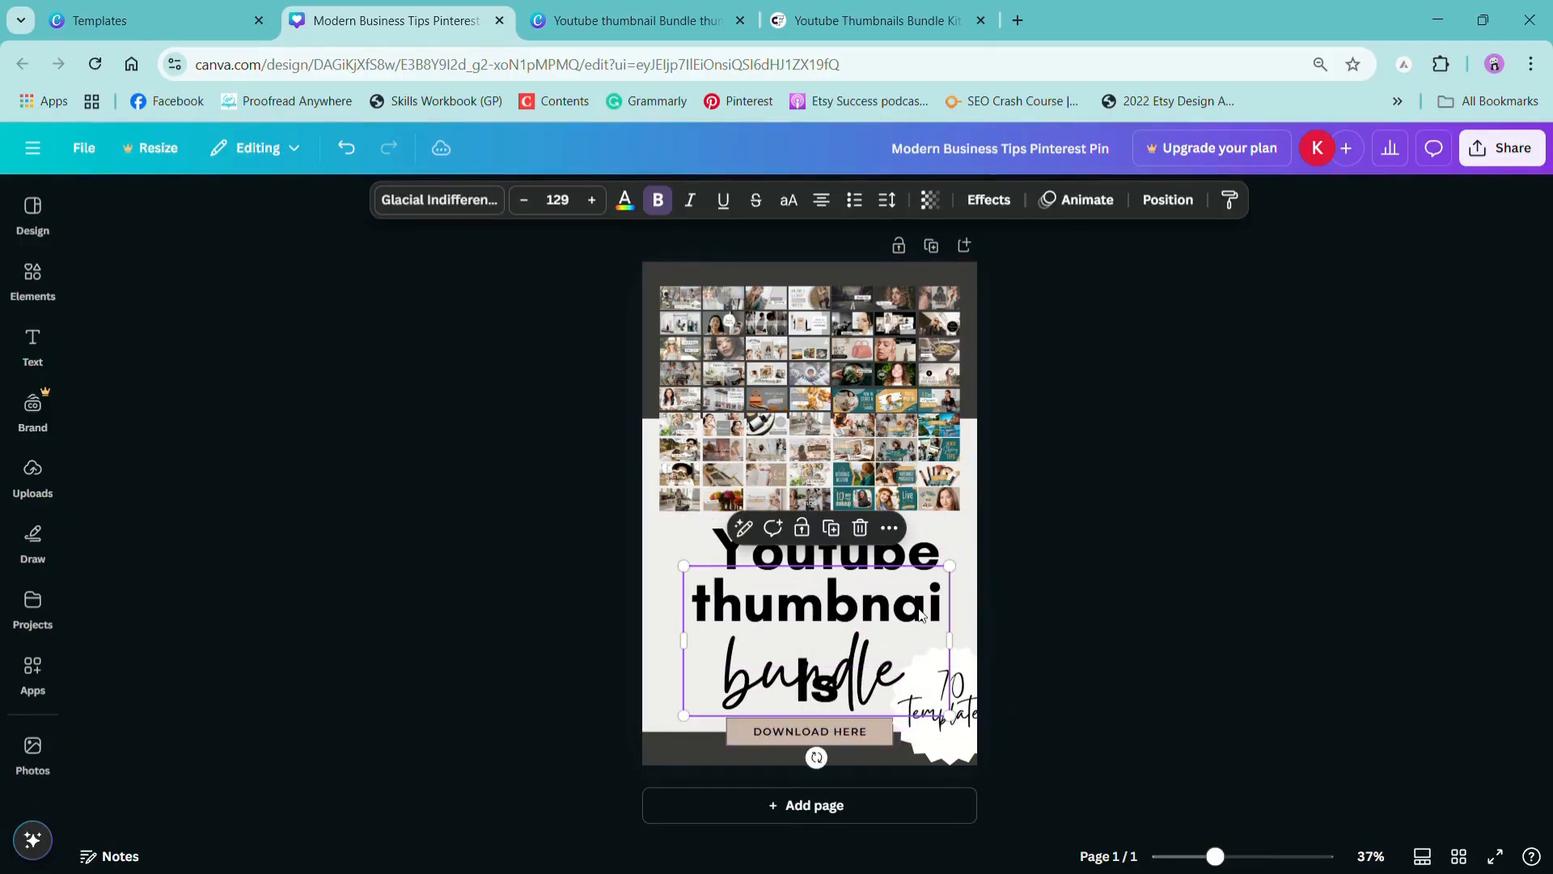
pyautogui.moveTo(961, 628); pyautogui.dragTo(982, 600)
# Centre the thumbnails and Youtube text lines horizontally on the page.
pyautogui.click(1167, 200)
pyautogui.click(348, 522)
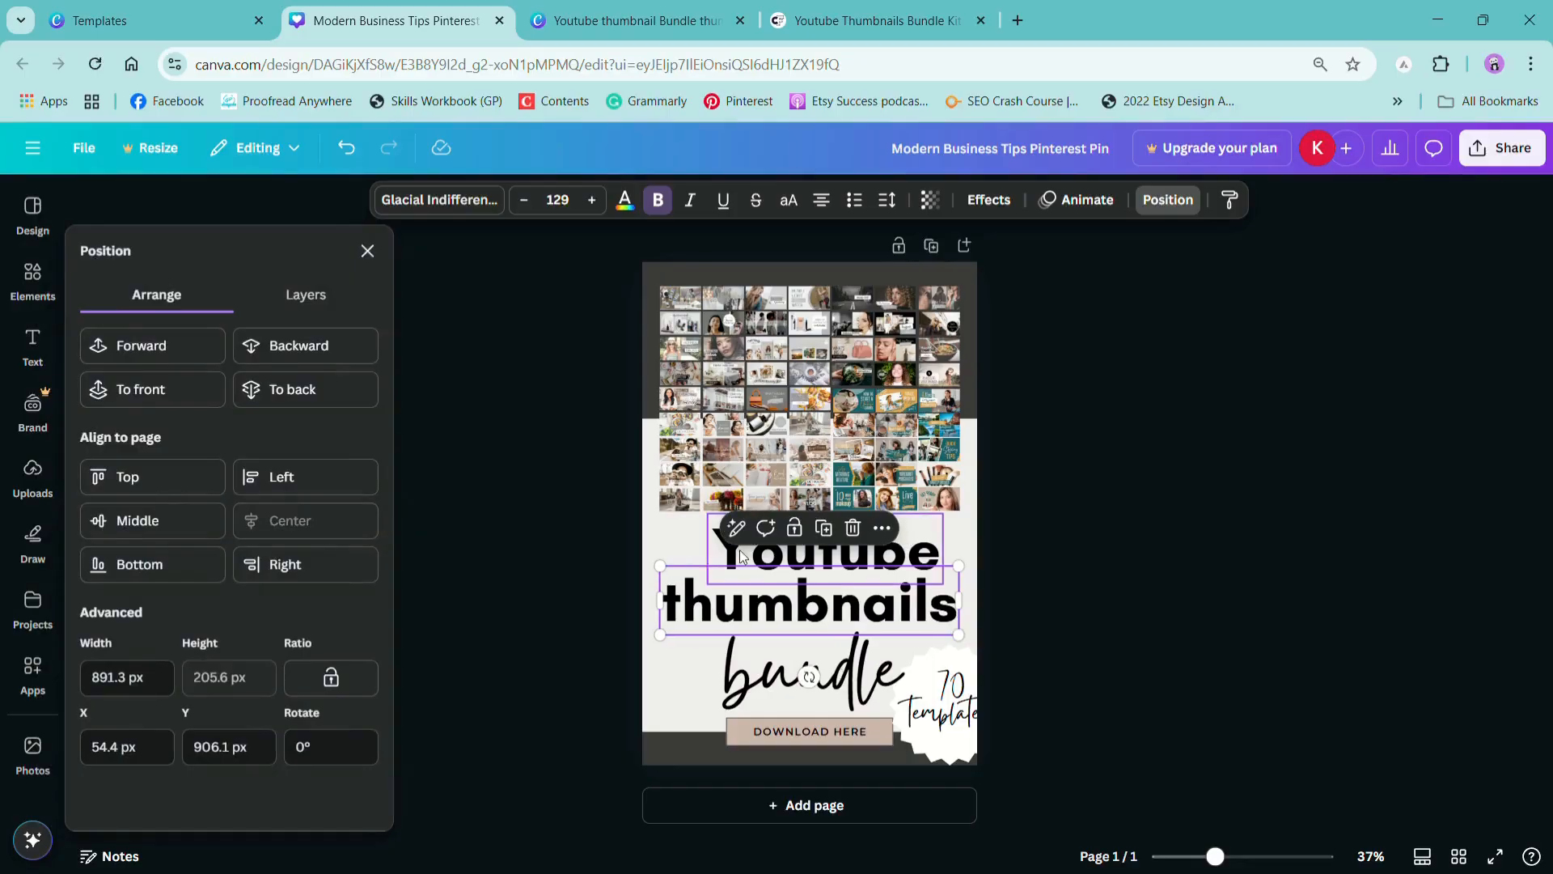
pyautogui.click(743, 554)
pyautogui.click(361, 523)
# Centre the word bundle just beneath thumbnails and move the 70 Templates badge onto the collage's lower-right corner.
pyautogui.click(794, 672)
pyautogui.moveTo(791, 665); pyautogui.dragTo(789, 654)
pyautogui.click(1191, 588)
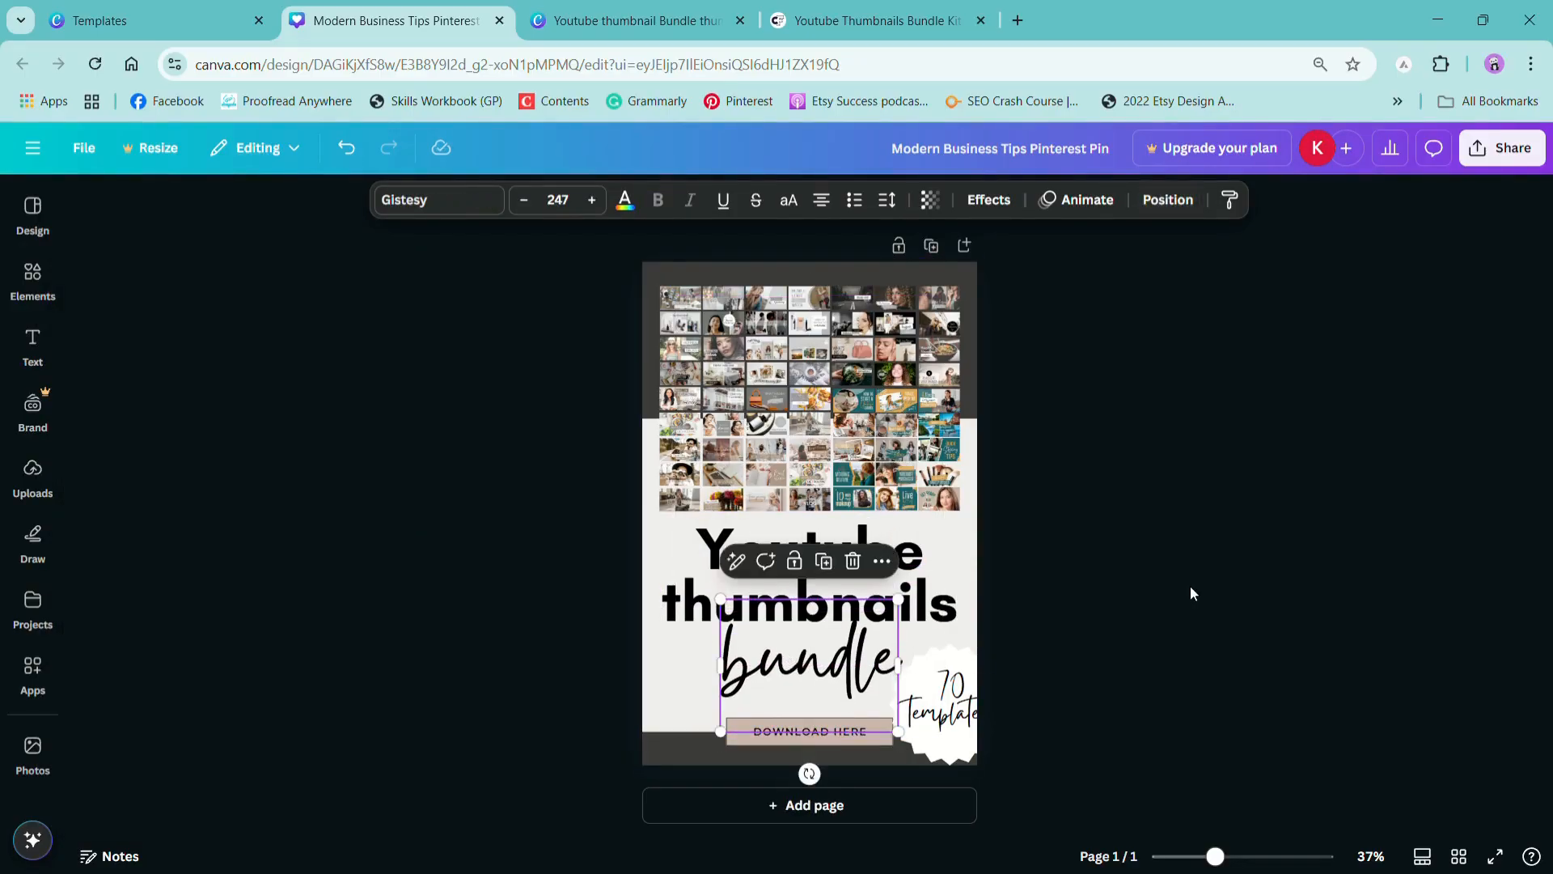
pyautogui.moveTo(969, 728); pyautogui.dragTo(943, 525)
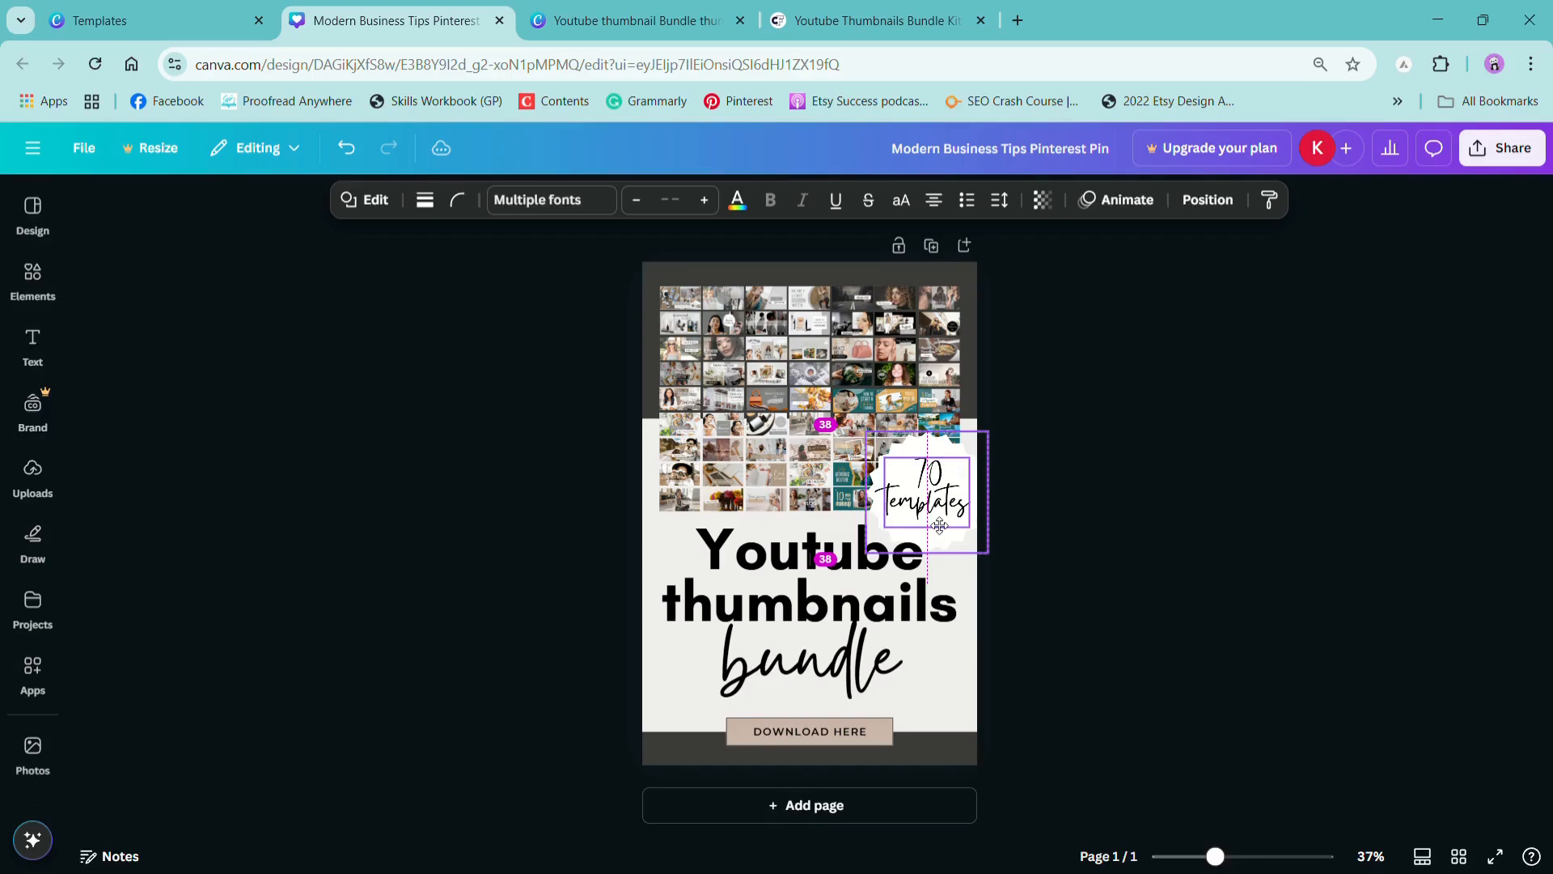
pyautogui.click(1177, 406)
# Recolour the band behind the collage with the teal #17575F sampled from one of the thumbnails.
pyautogui.click(965, 313)
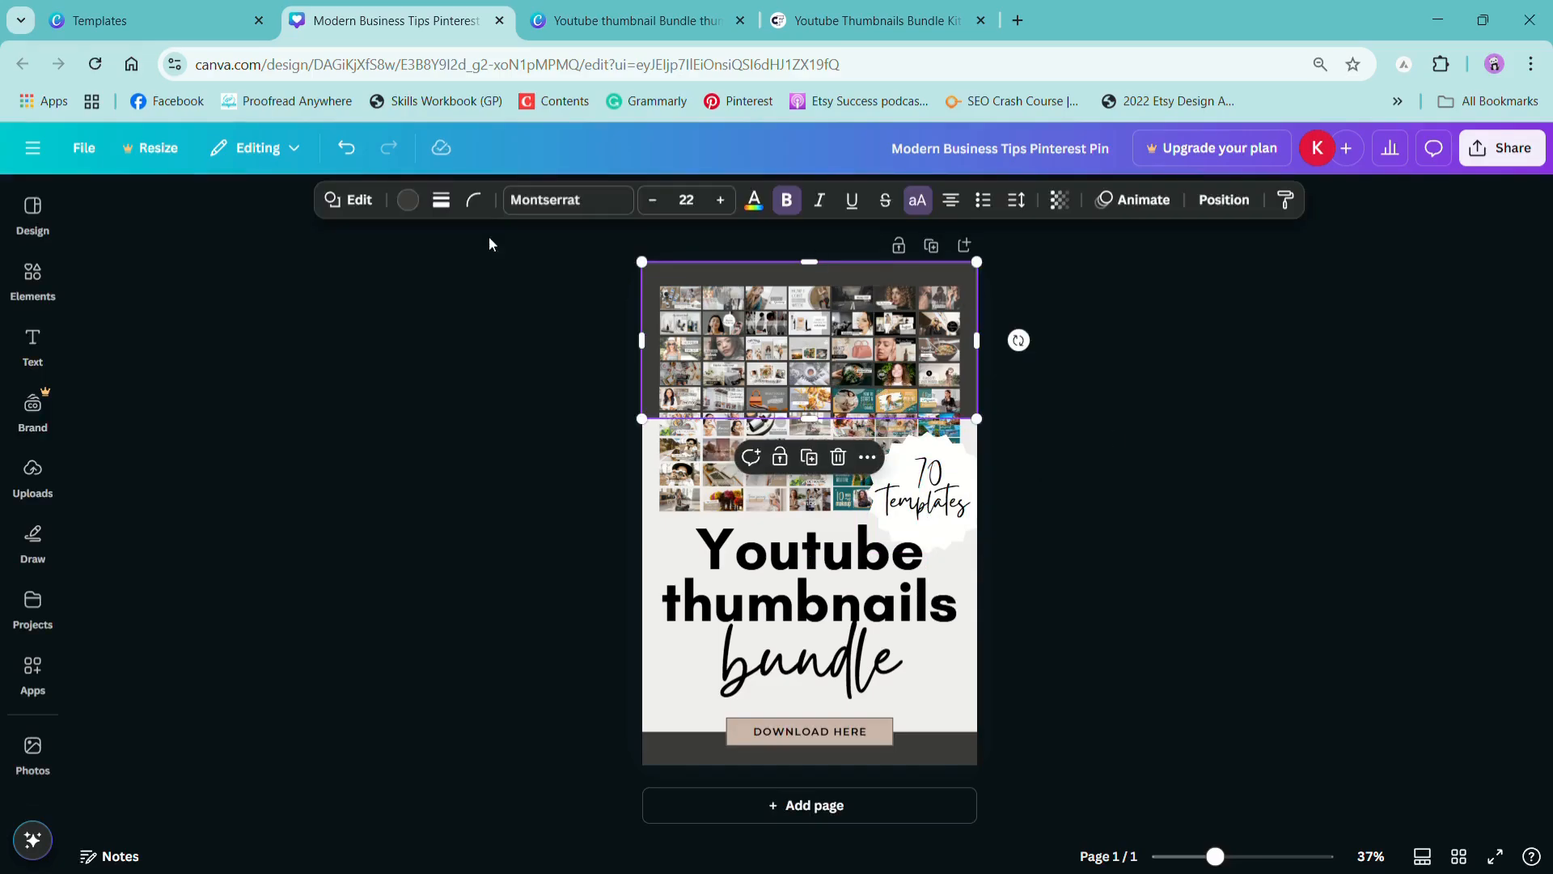
pyautogui.click(415, 207)
pyautogui.click(100, 388)
pyautogui.click(331, 621)
pyautogui.click(843, 495)
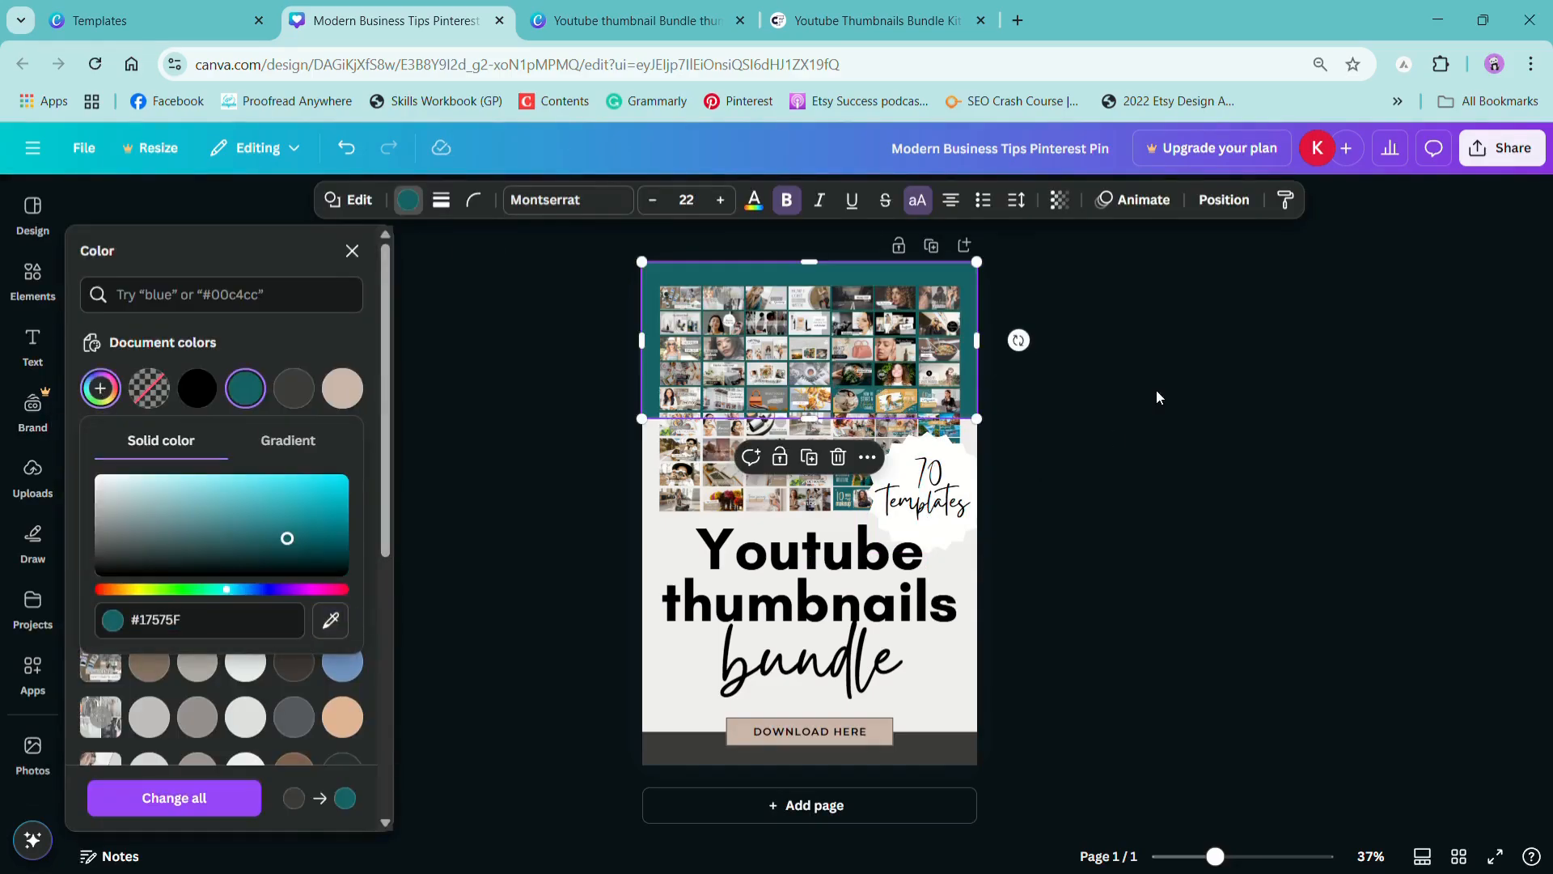
pyautogui.click(1157, 390)
# Recolour the dark band along the pin's lower edge with the same teal document colour.
pyautogui.click(939, 751)
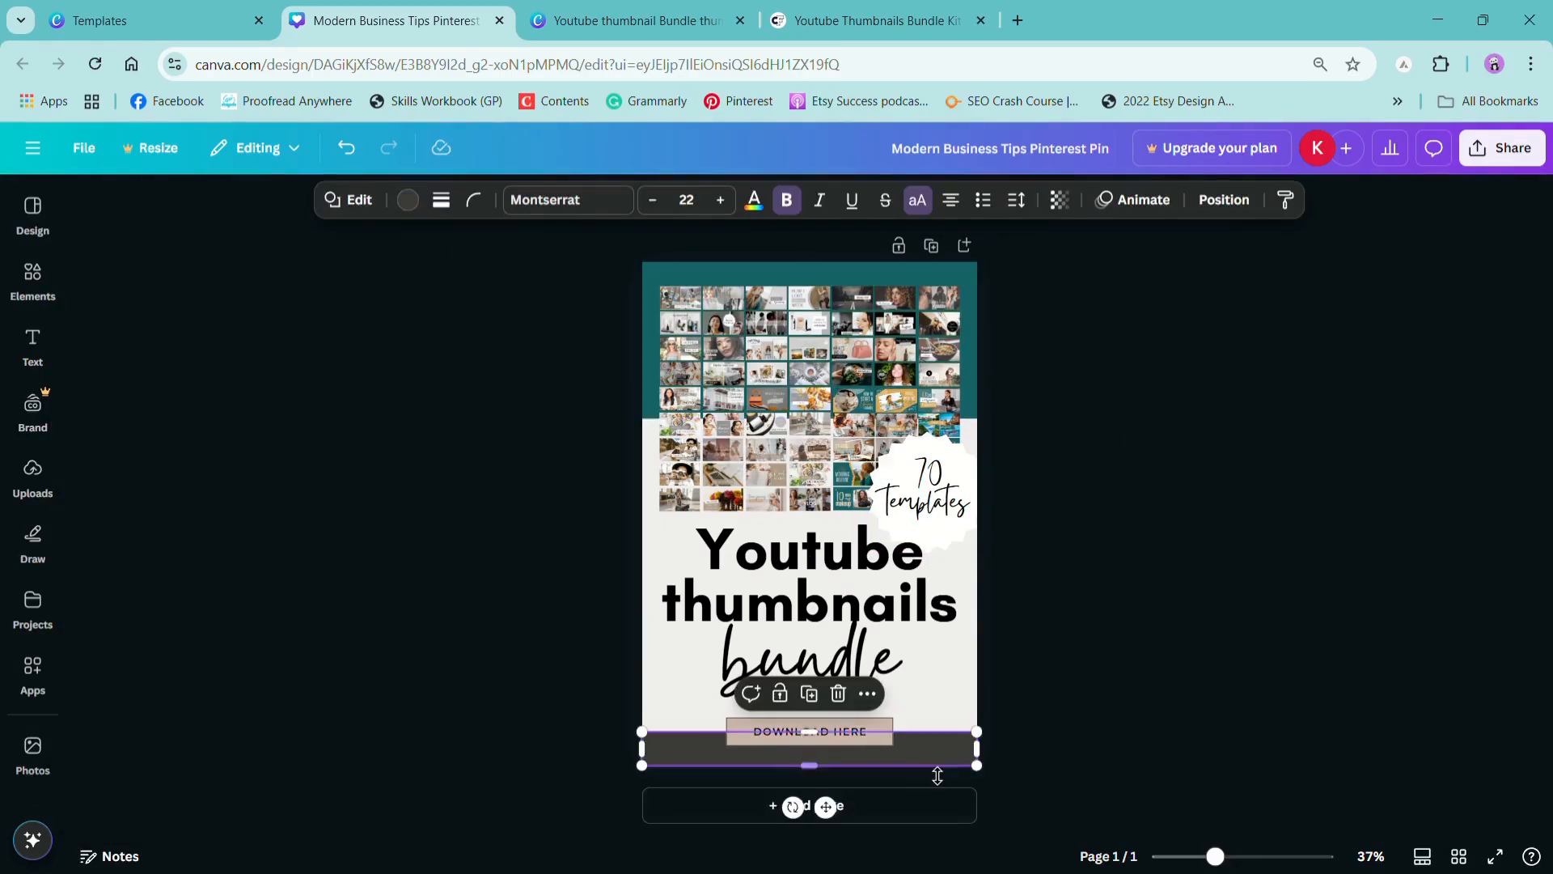
pyautogui.click(409, 201)
pyautogui.click(244, 390)
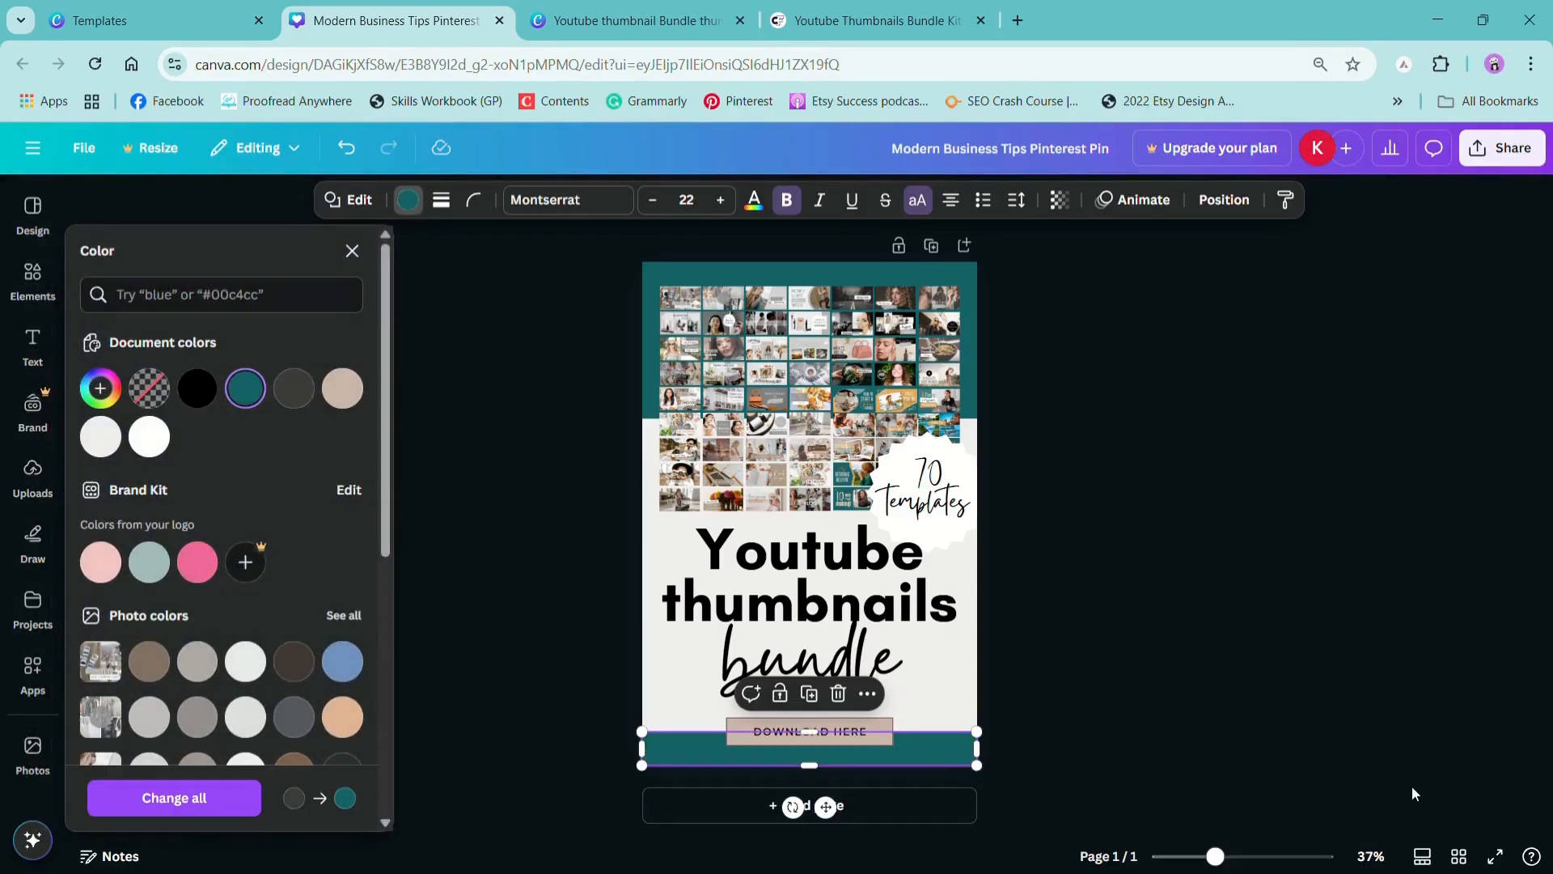
# Fill the 70 Templates badge with the teal document colour and set its text to off-white.
pyautogui.click(957, 454)
pyautogui.click(409, 200)
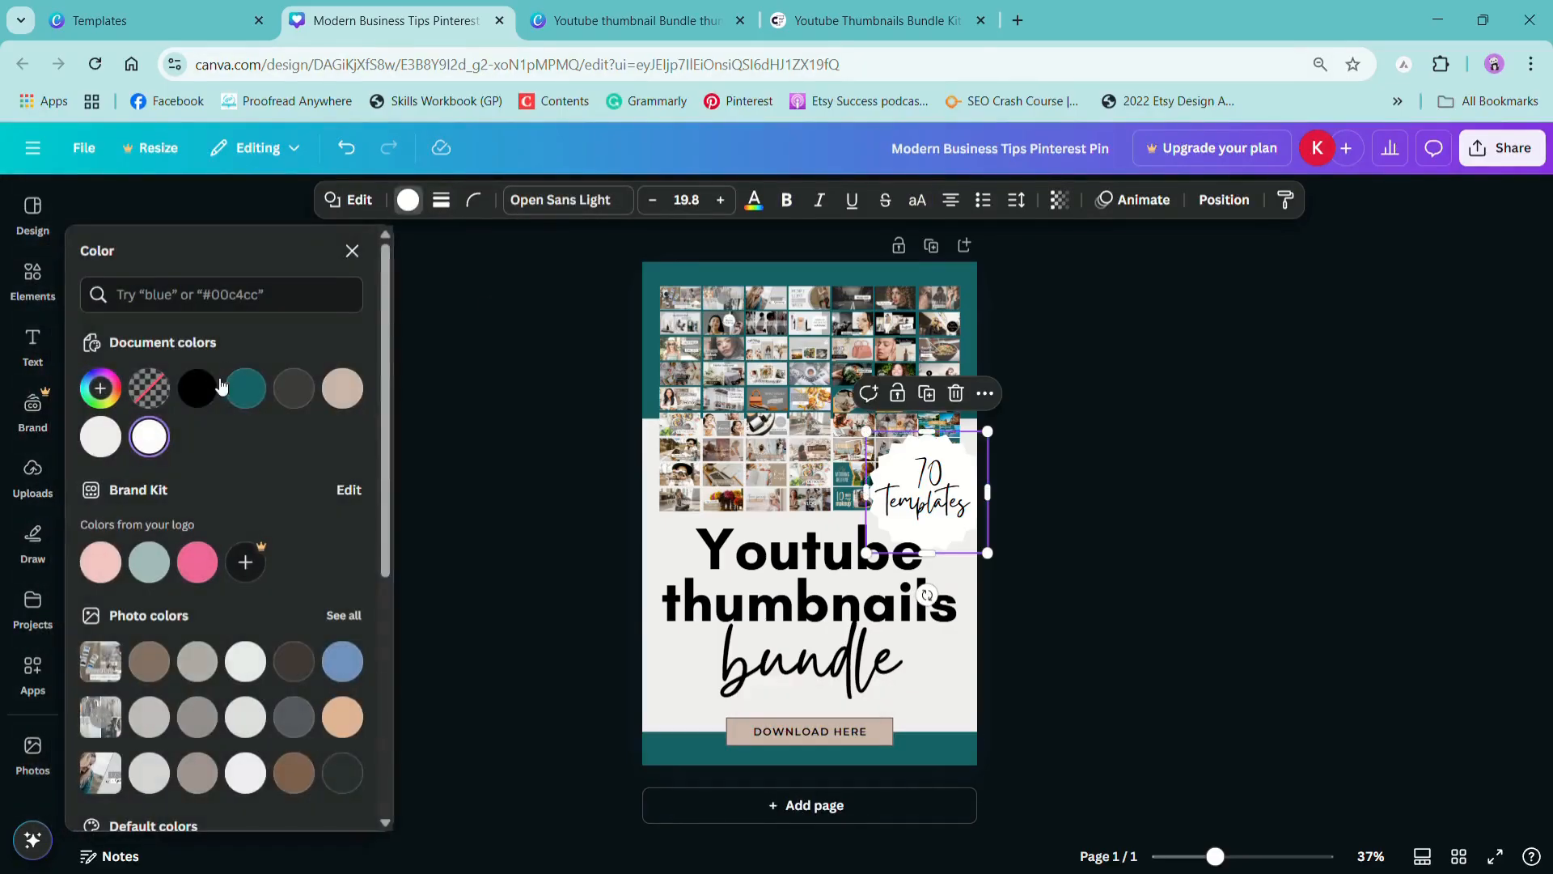
pyautogui.click(247, 389)
pyautogui.click(957, 519)
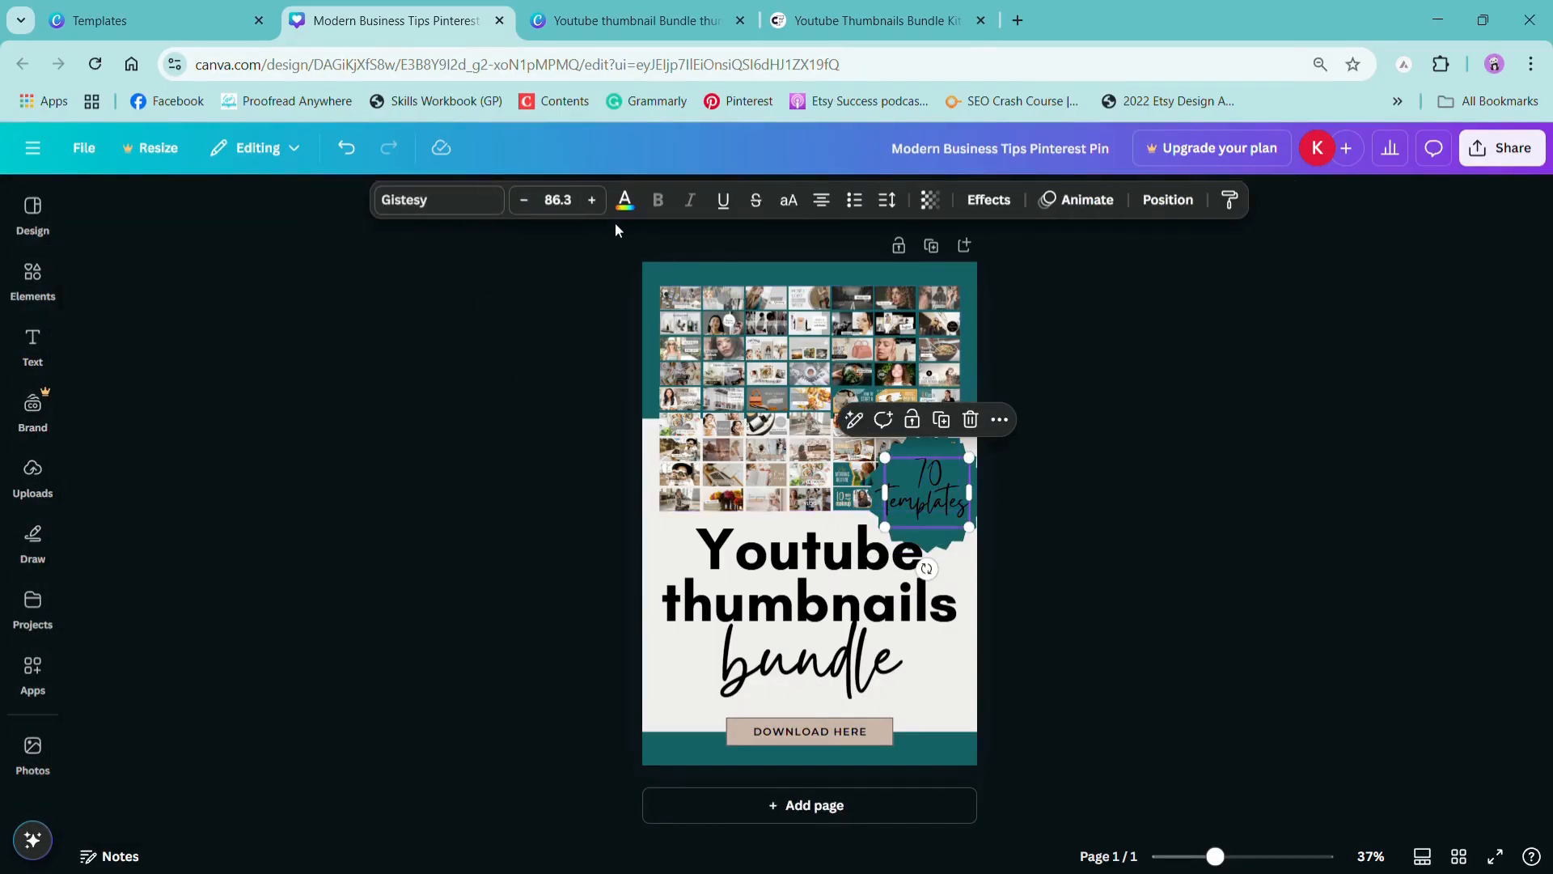
pyautogui.click(625, 199)
pyautogui.click(104, 437)
# Widen the DOWNLOAD HERE box on both sides and replace its text with DESIGNOGENIE @ CREATIVE FABRICA.
pyautogui.click(867, 731)
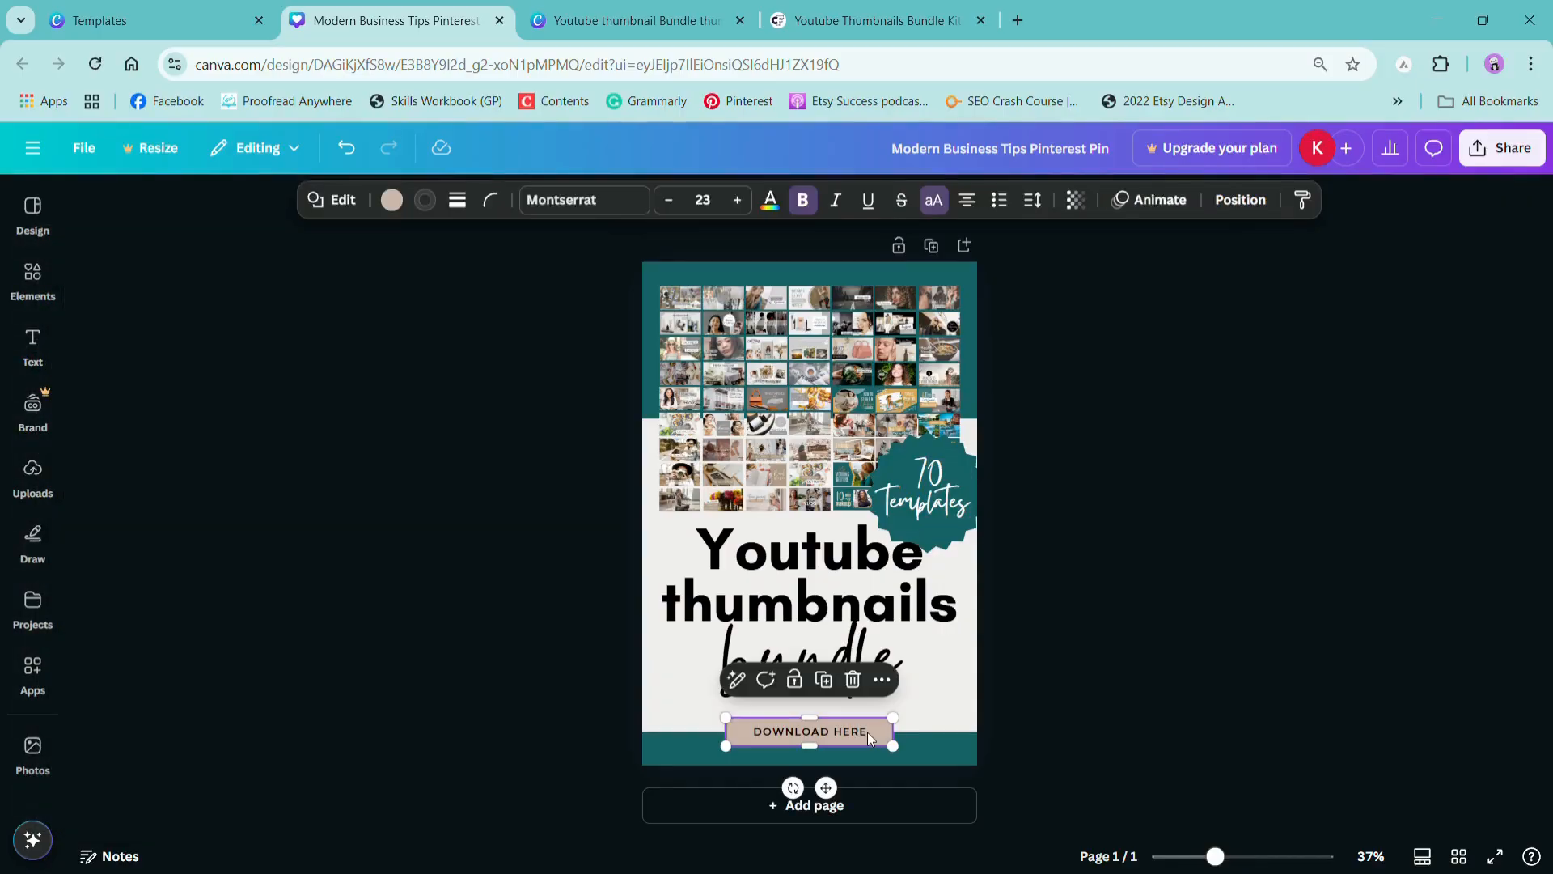
pyautogui.moveTo(893, 732); pyautogui.dragTo(944, 733)
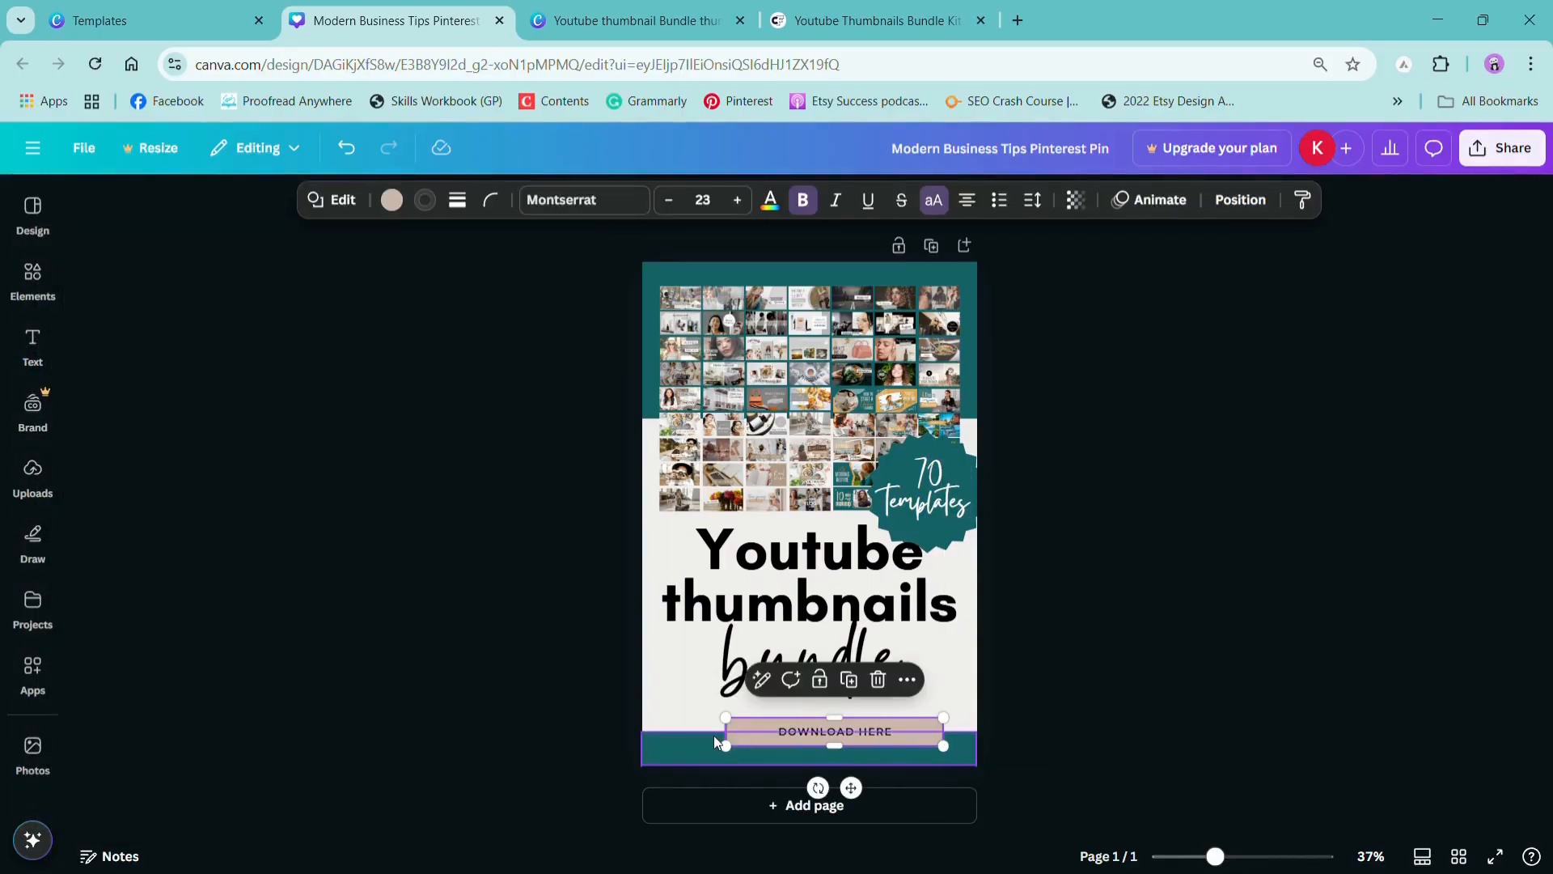
pyautogui.moveTo(714, 736); pyautogui.dragTo(676, 733)
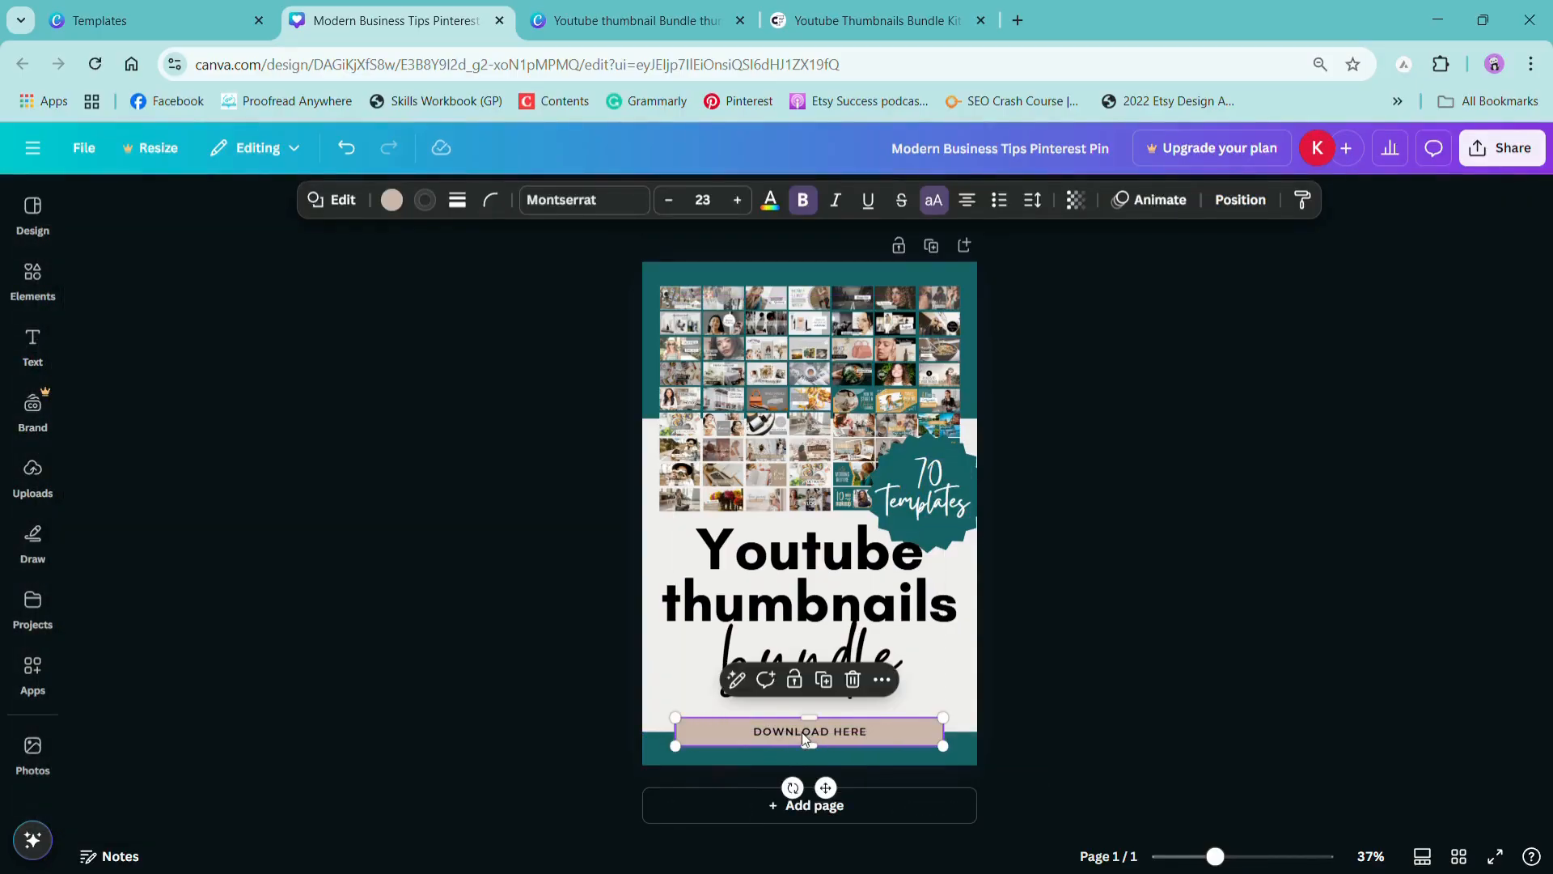
pyautogui.doubleClick(803, 732)
pyautogui.write('DESIGNOGENIE @ CREATIVE FABRICA')
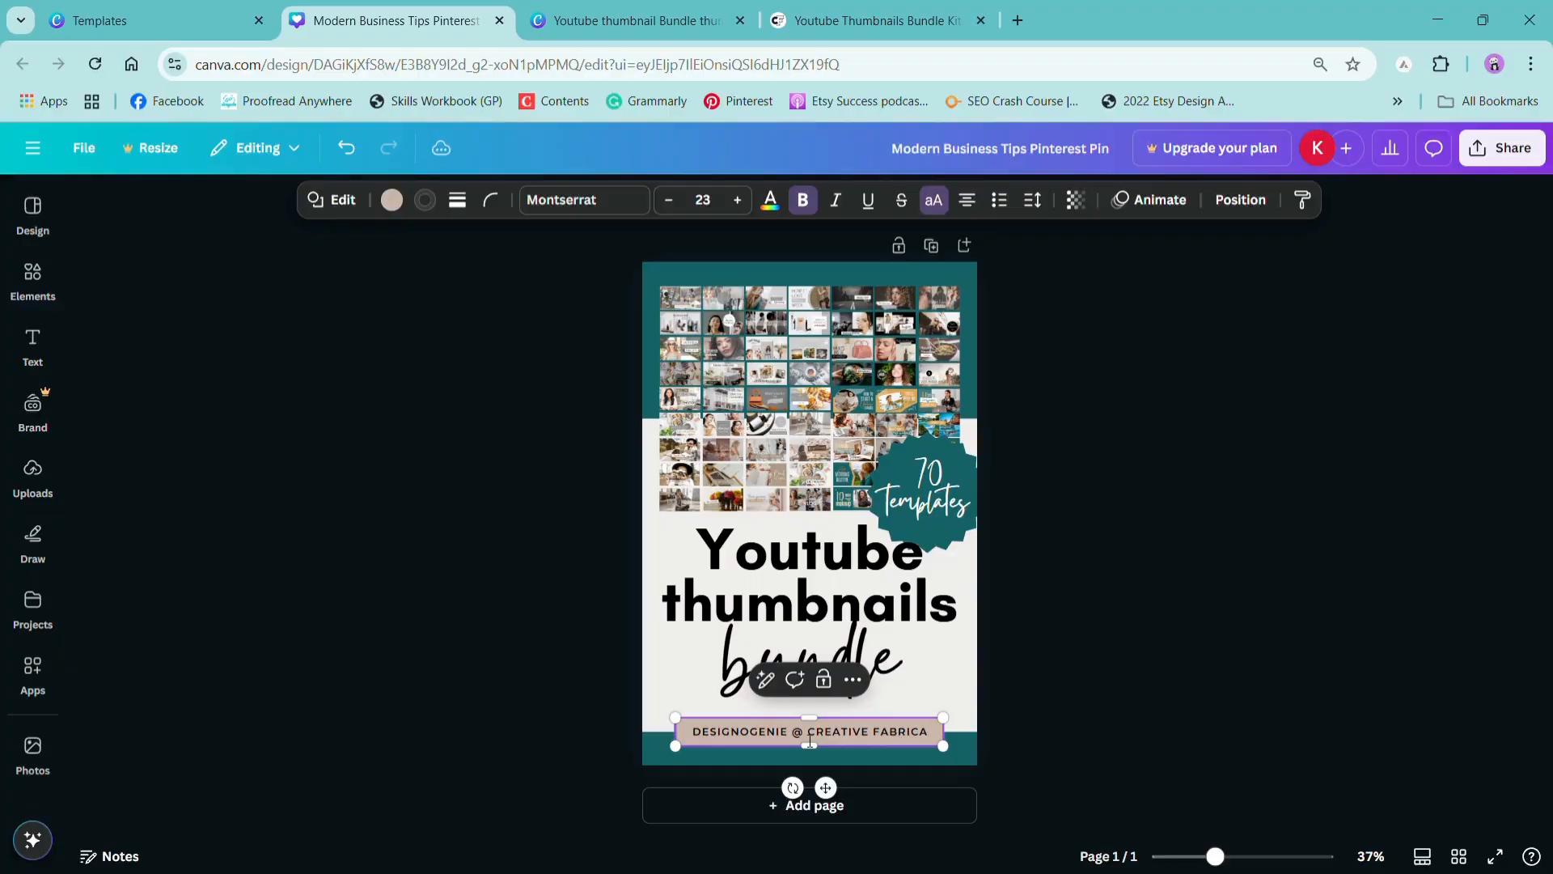
# Fill the DESIGNOGENIE @ CREATIVE FABRICA box with white and enlarge it slightly.
pyautogui.click(392, 200)
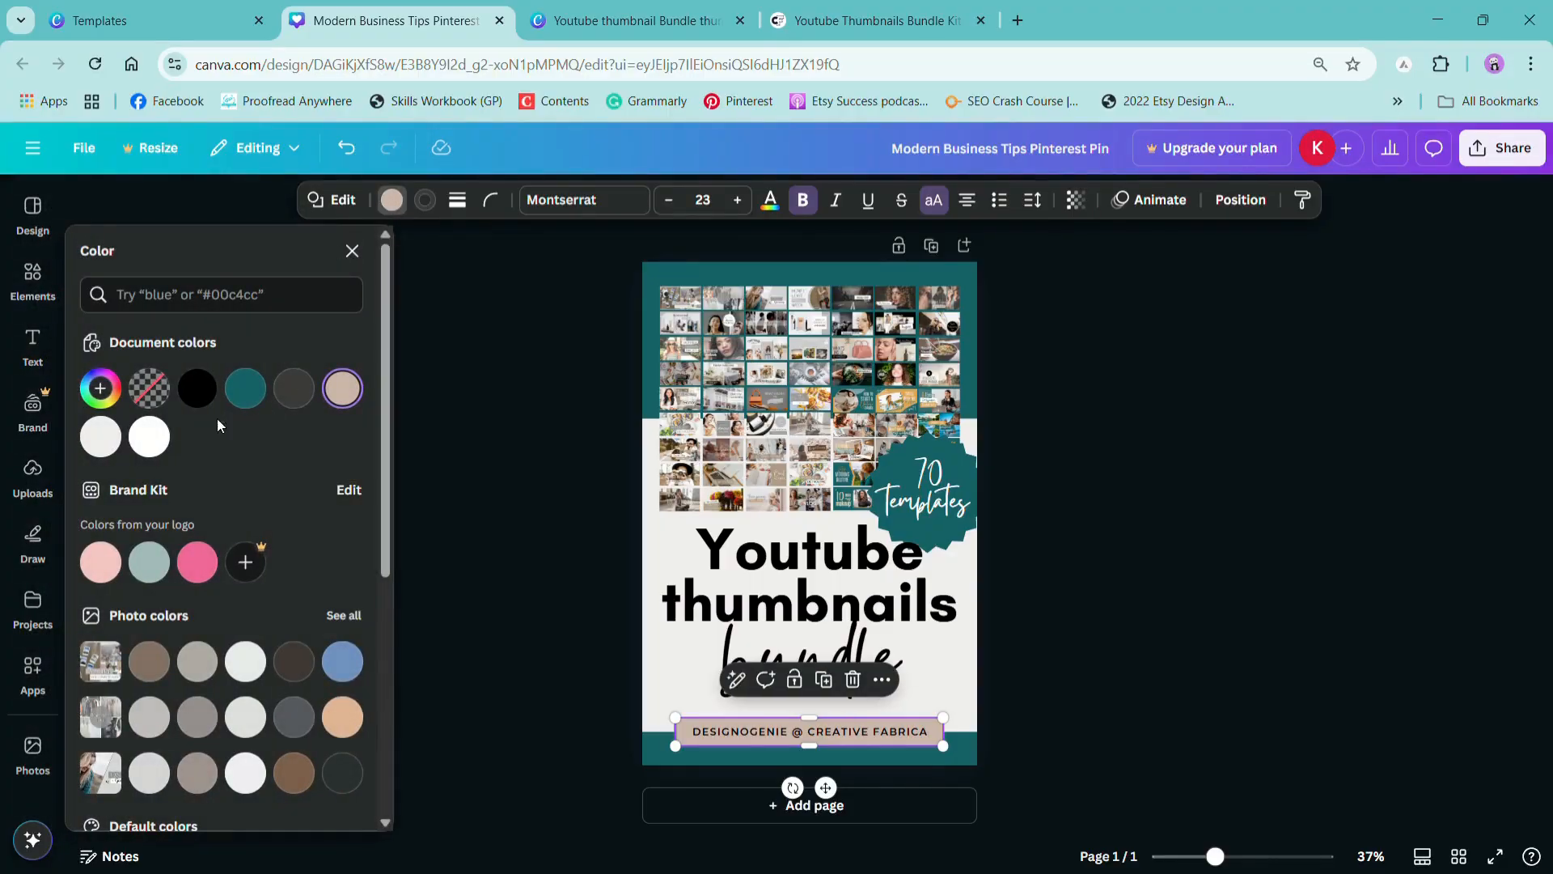
pyautogui.click(151, 438)
pyautogui.moveTo(943, 717)
pyautogui.mouseDown()
pyautogui.moveTo(960, 704)
pyautogui.moveTo(944, 741)
pyautogui.mouseUp()
# Apply the Shadow effect to the Youtube title line and copy its style onto the thumbnails line.
pyautogui.click(809, 552)
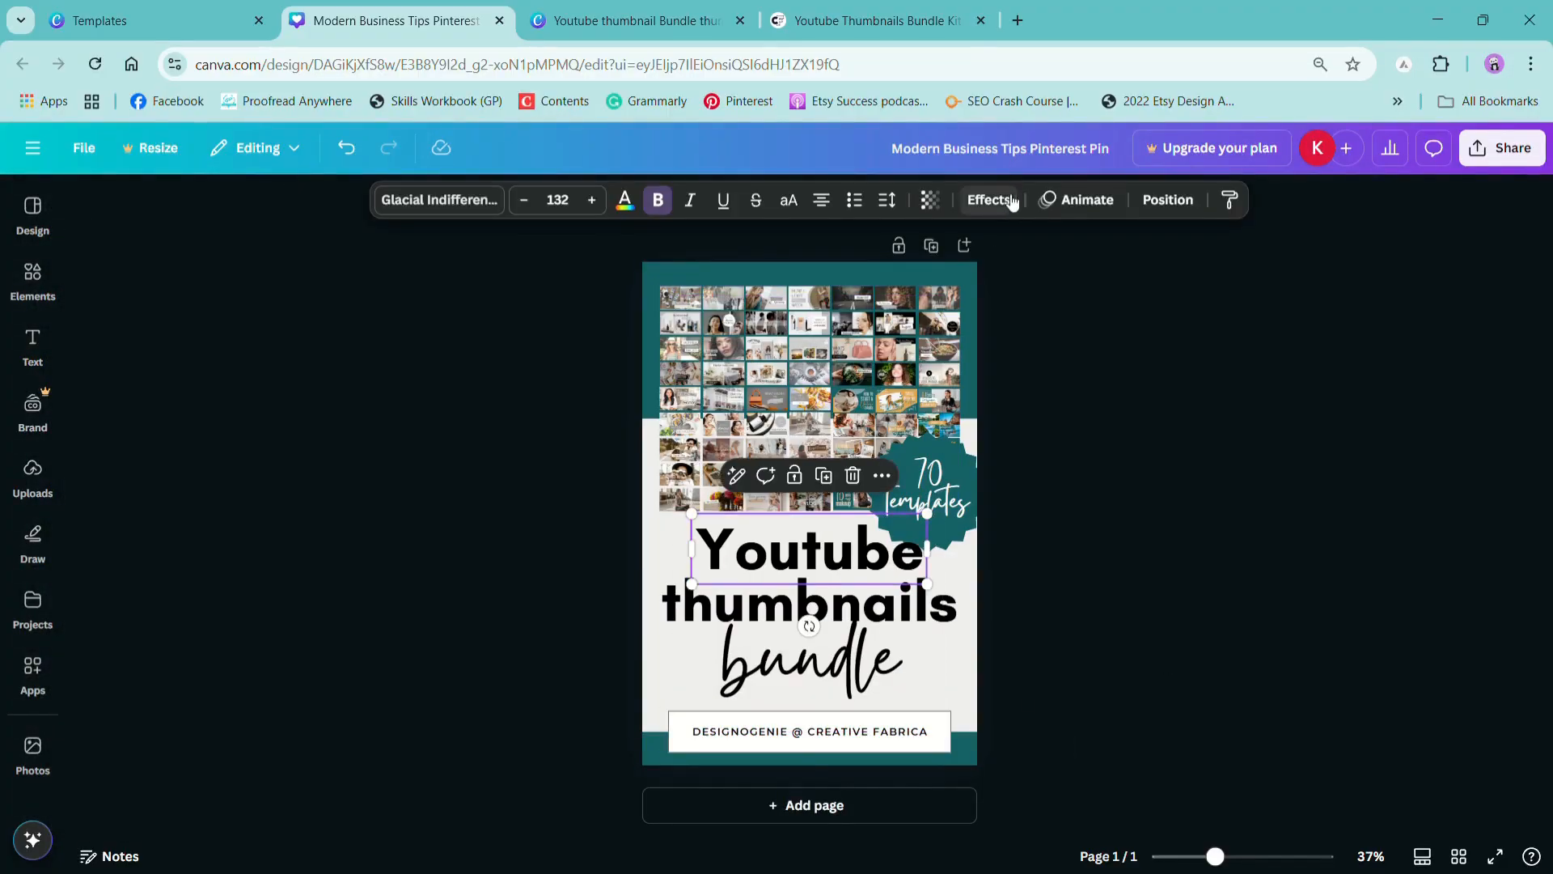
pyautogui.click(989, 200)
pyautogui.click(240, 367)
pyautogui.click(1229, 200)
pyautogui.click(679, 643)
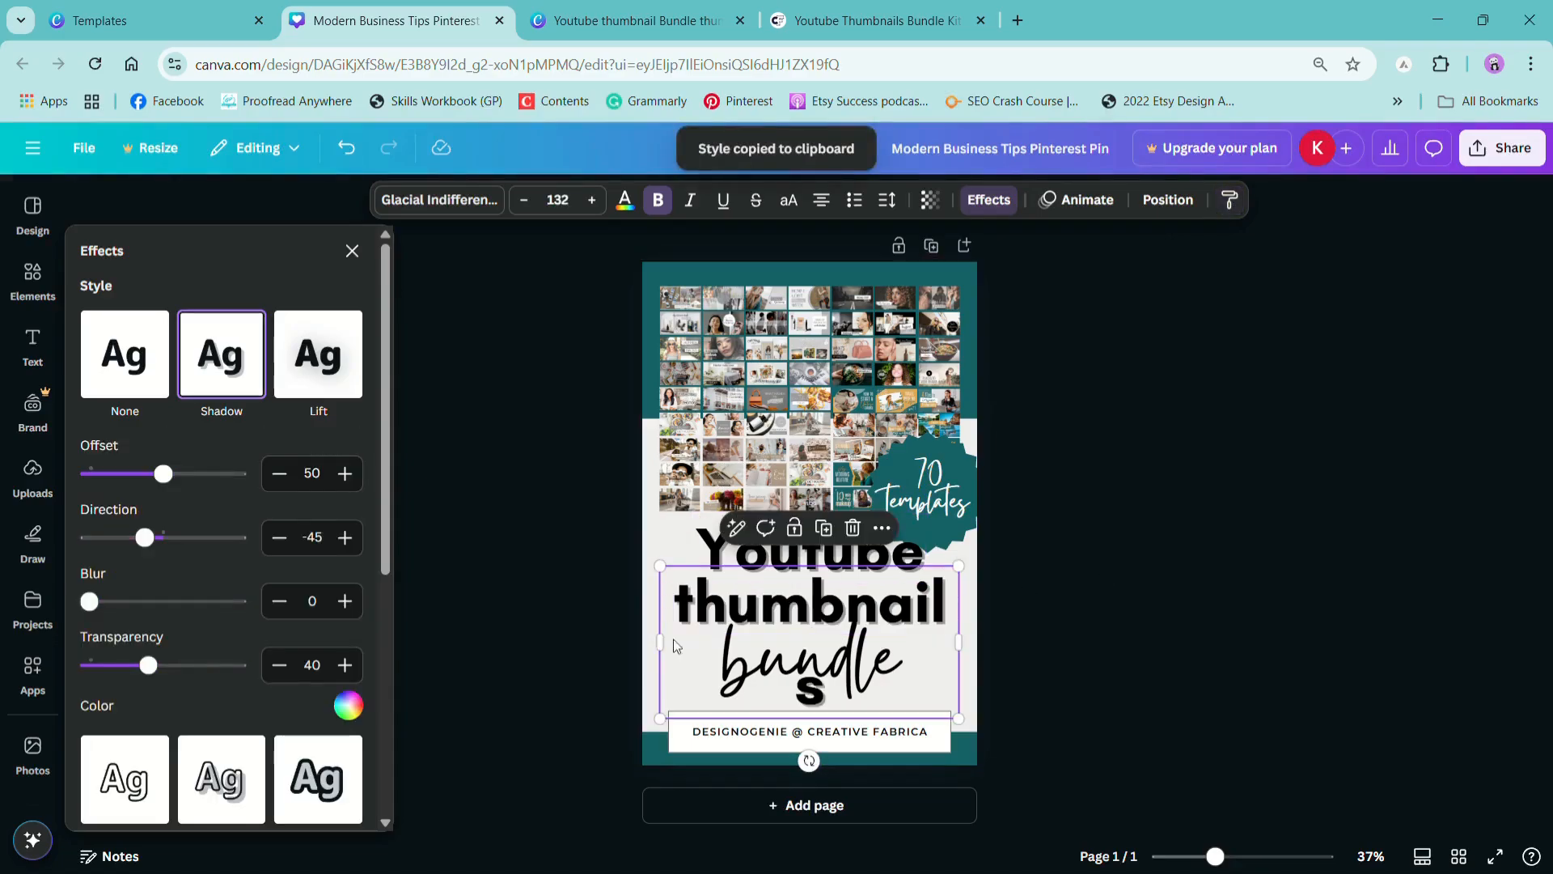
# Widen the thumbnails text box so the word fits on one line and centre it horizontally on the page.
pyautogui.moveTo(959, 641); pyautogui.dragTo(963, 641)
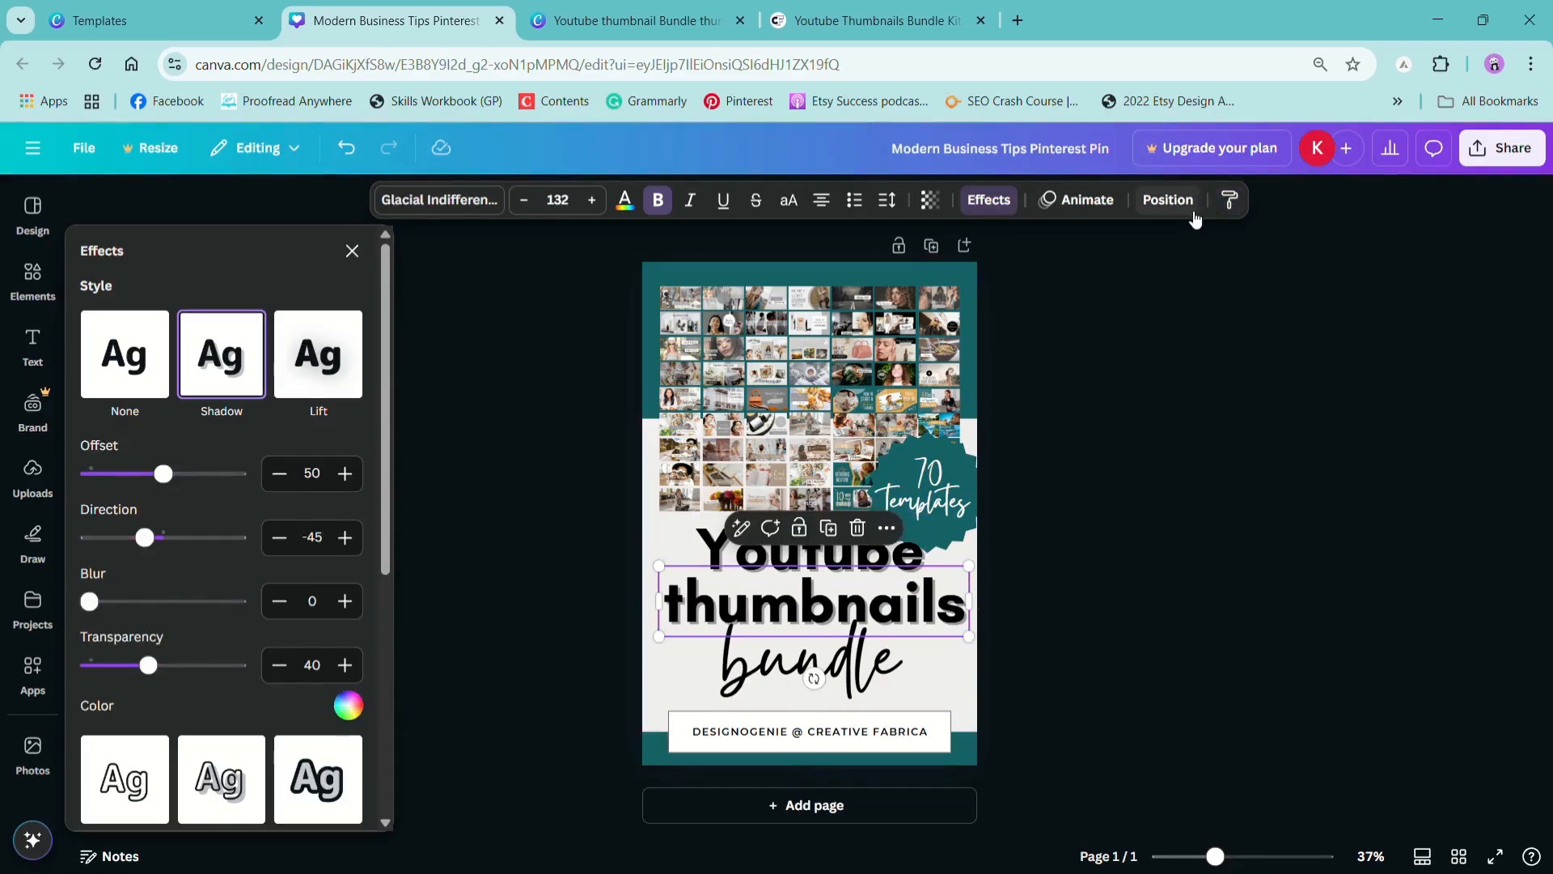
pyautogui.click(1178, 203)
pyautogui.click(358, 521)
# Group the Youtube and thumbnails title lines and set their font size to 120.
pyautogui.click(728, 555)
pyautogui.moveTo(618, 538); pyautogui.dragTo(690, 585)
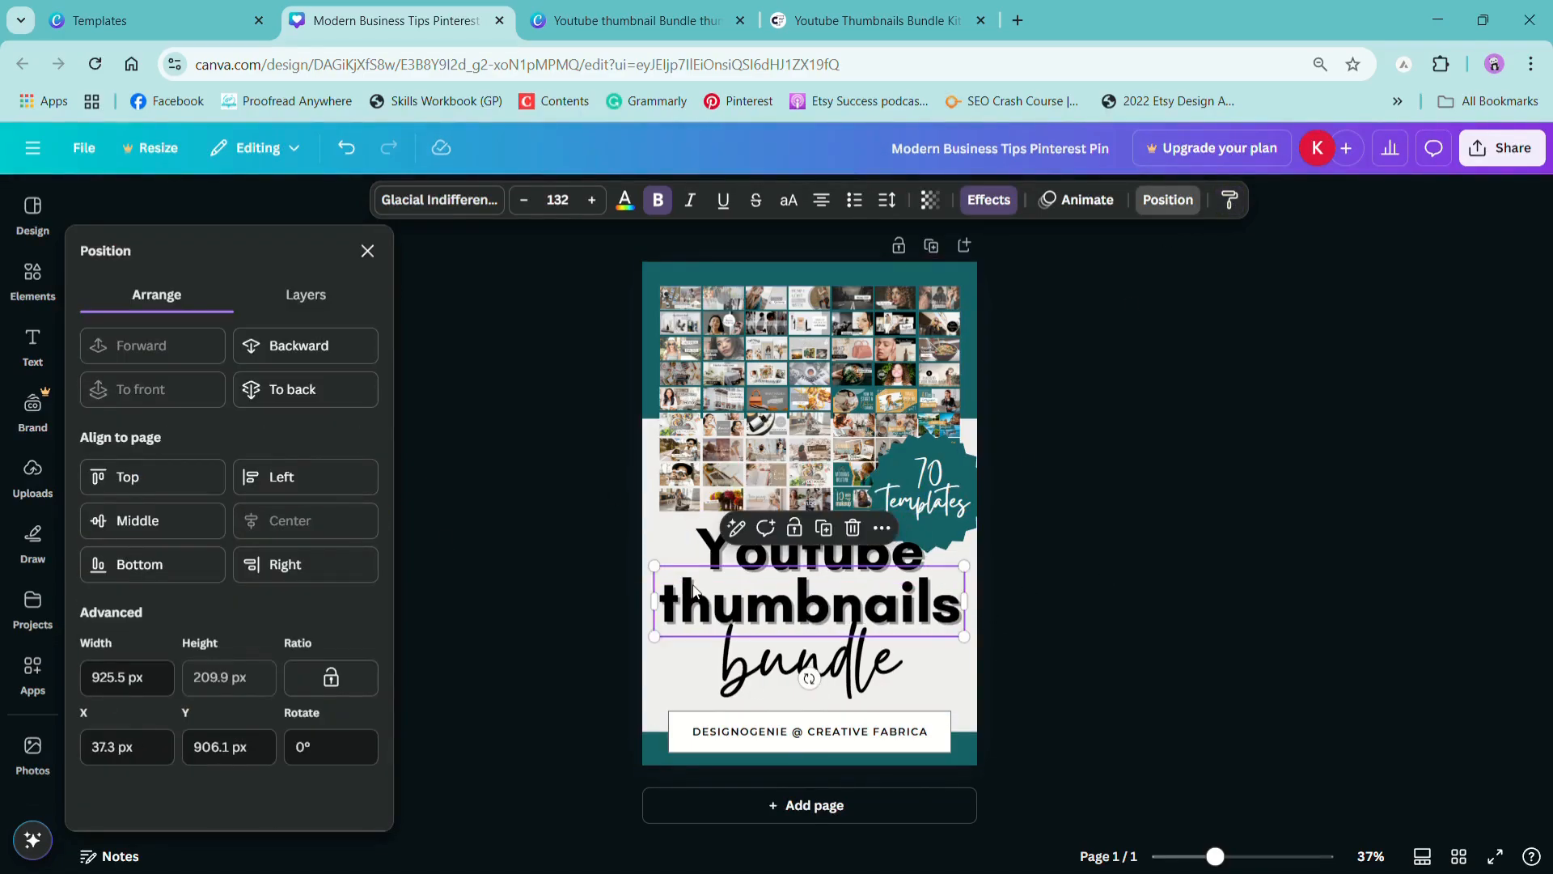
pyautogui.moveTo(610, 545); pyautogui.dragTo(737, 599)
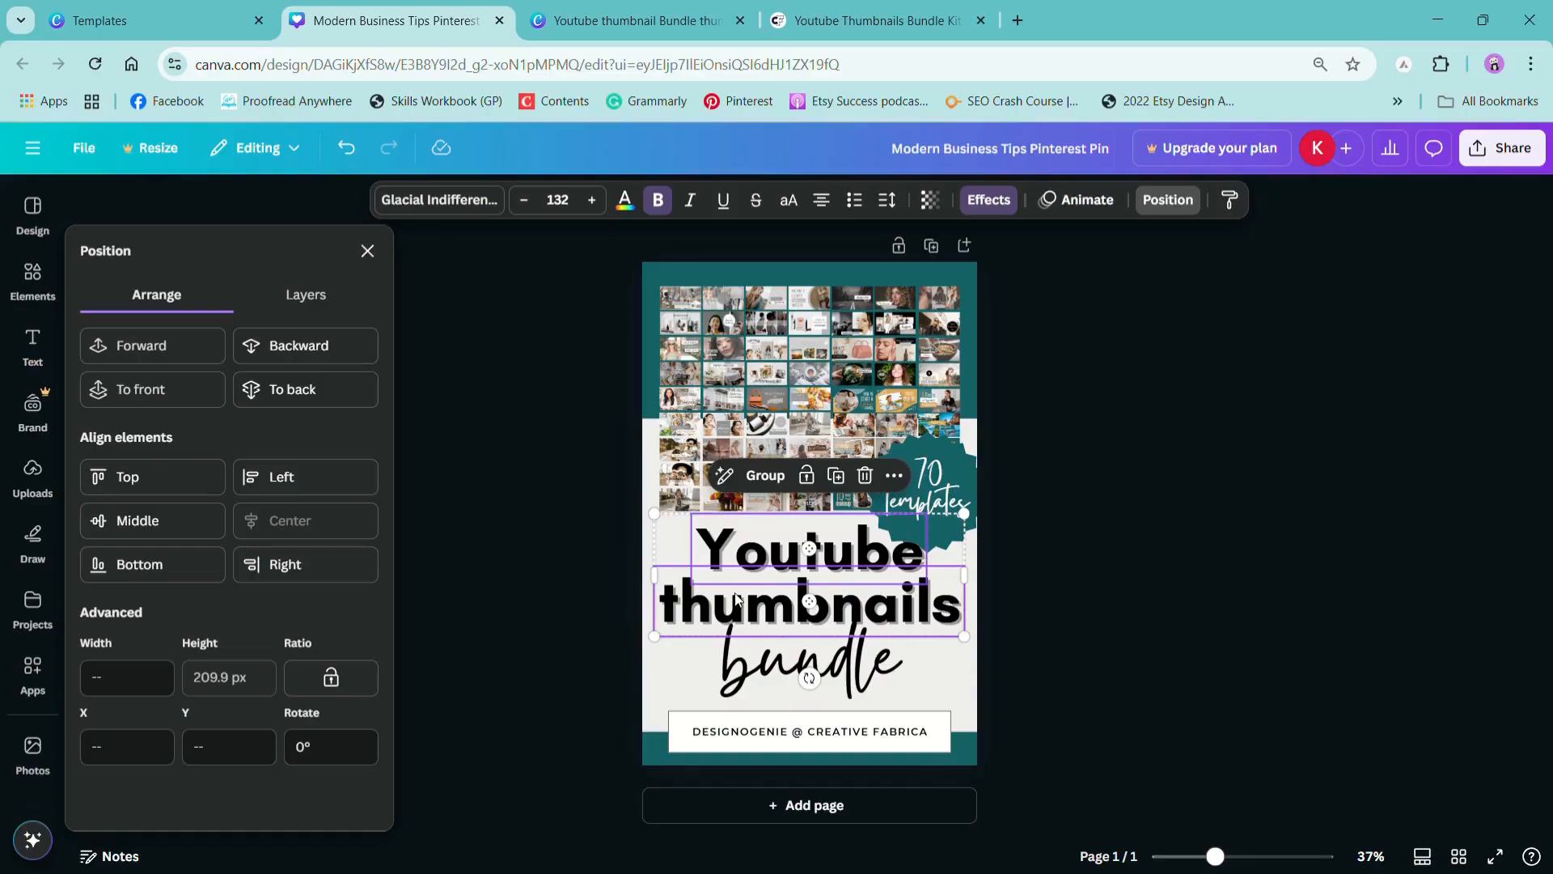
pyautogui.click(786, 476)
pyautogui.click(566, 202)
pyautogui.write('125')
pyautogui.press('Return')
pyautogui.click(573, 206)
pyautogui.write('120')
pyautogui.press('Return')
pyautogui.click(1008, 442)
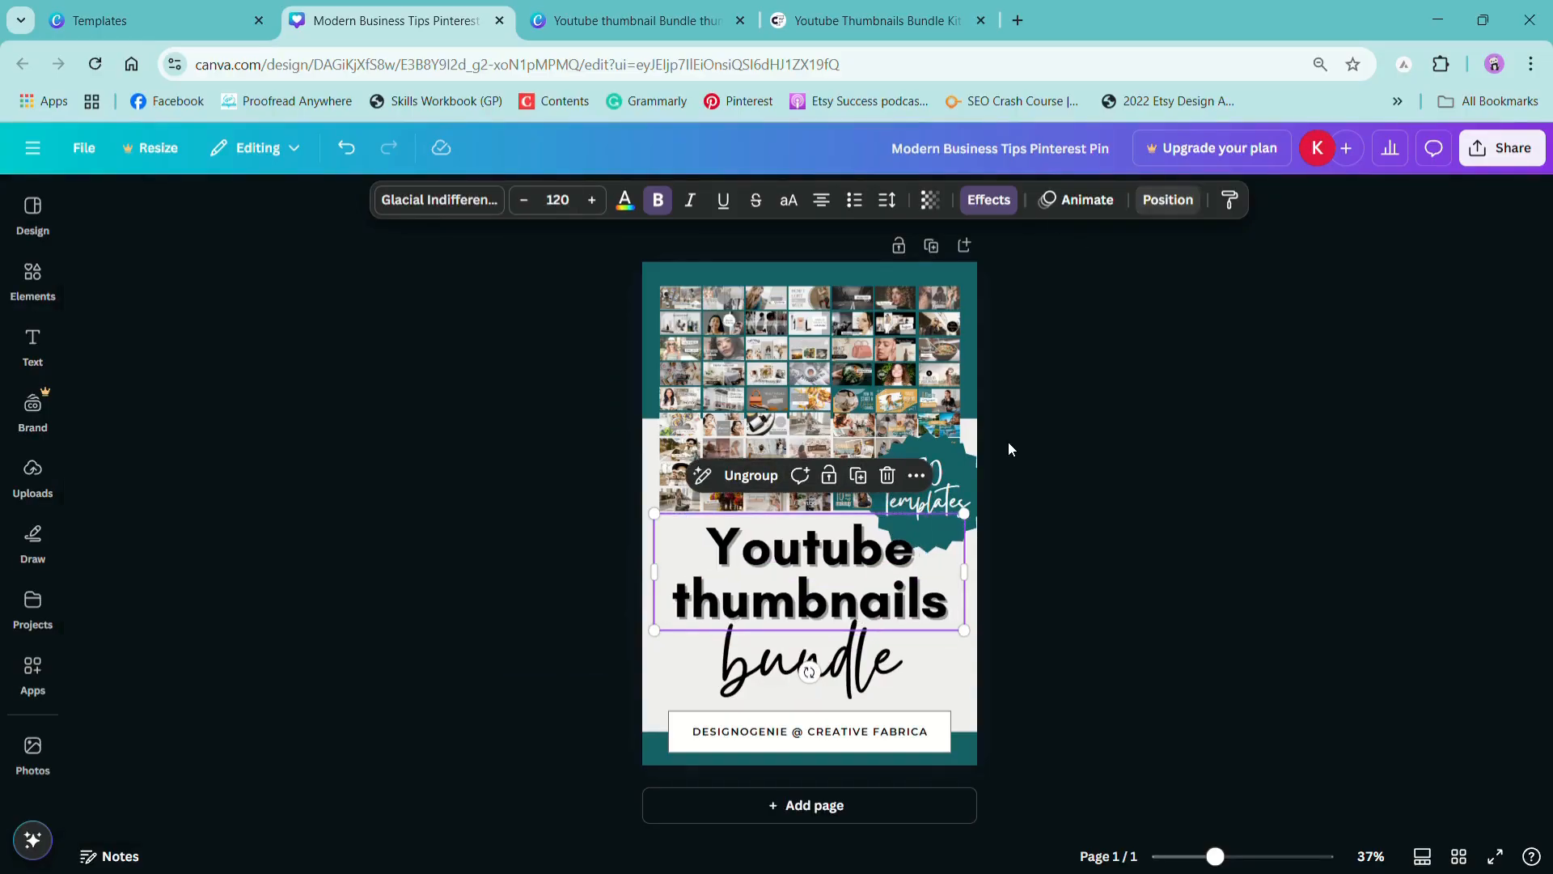
pyautogui.click(1008, 441)
# Apply the Lift effect to the 70 Templates badge text.
pyautogui.click(936, 488)
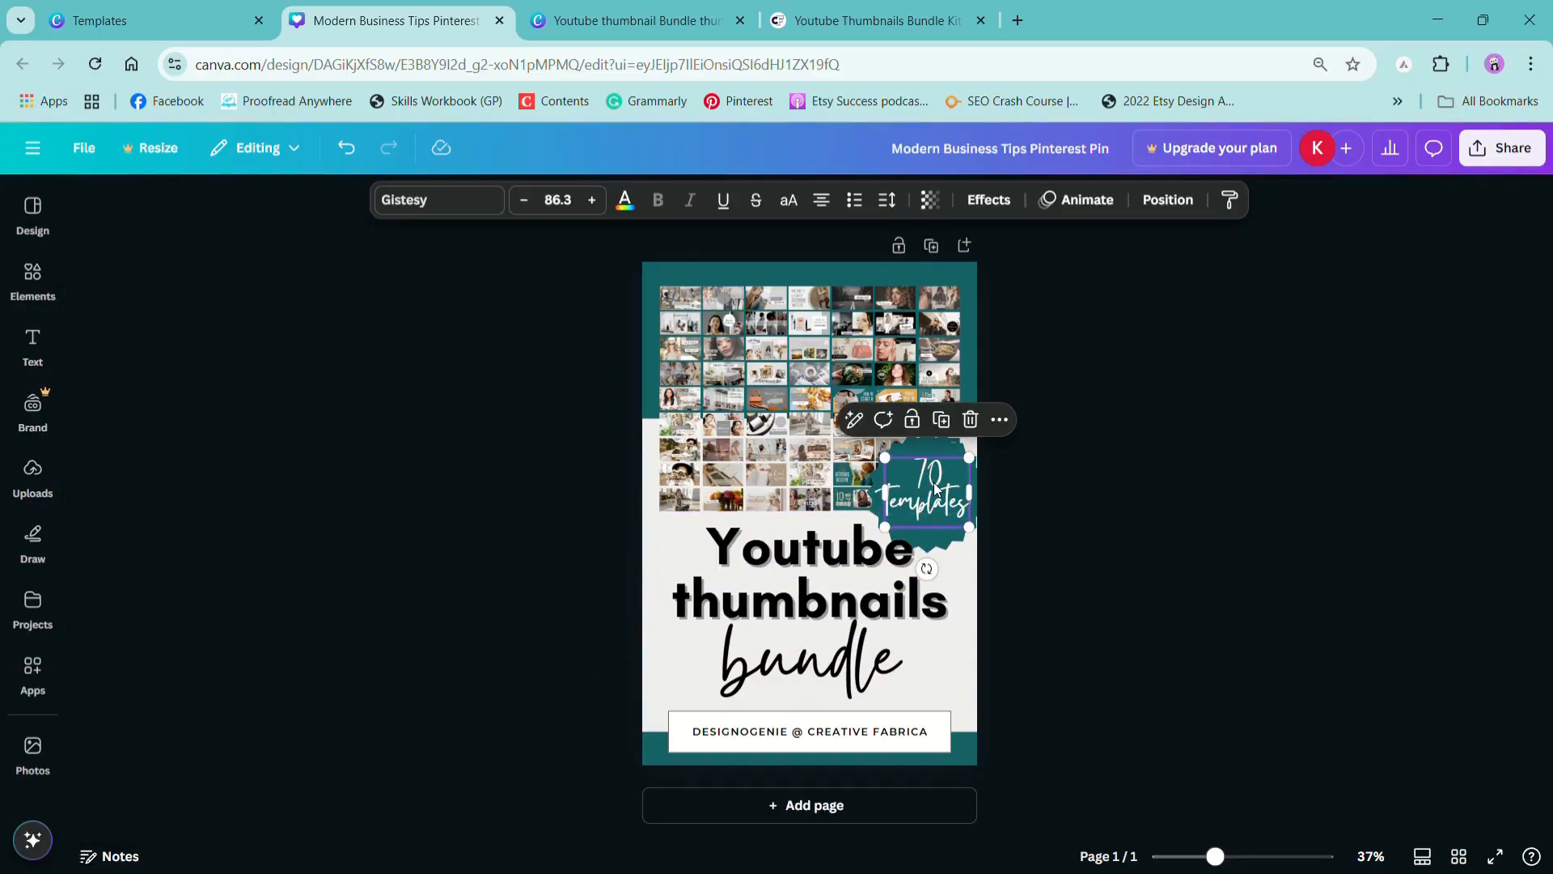
pyautogui.click(1008, 207)
pyautogui.click(298, 379)
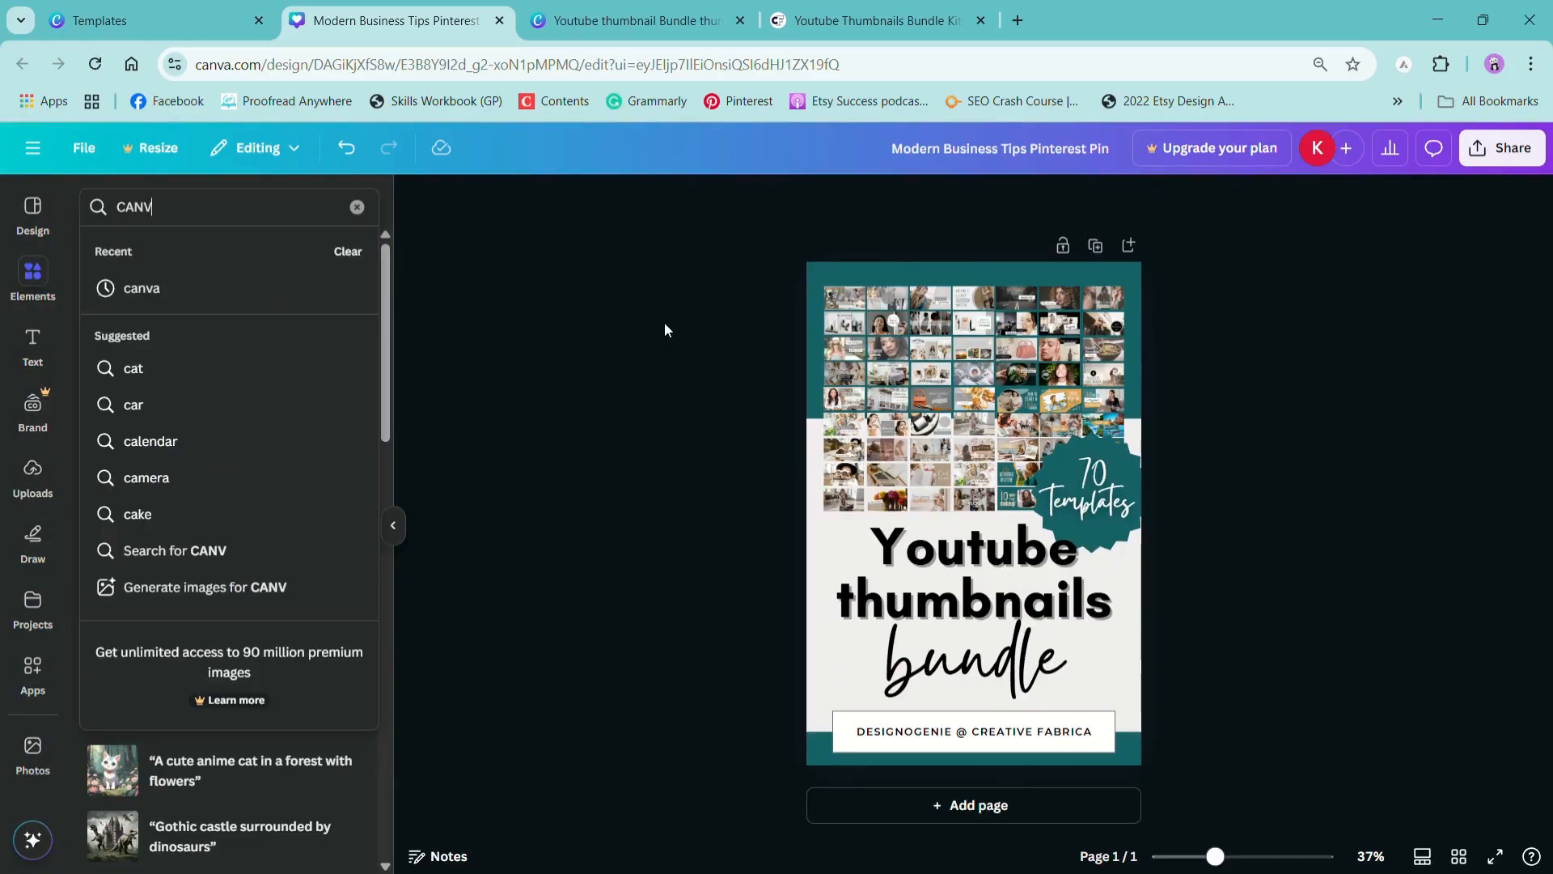
# Find the round Canva logo in the graphics with the search "canva logo" and place it, scaled down, beside the word bundle.
pyautogui.click(288, 406)
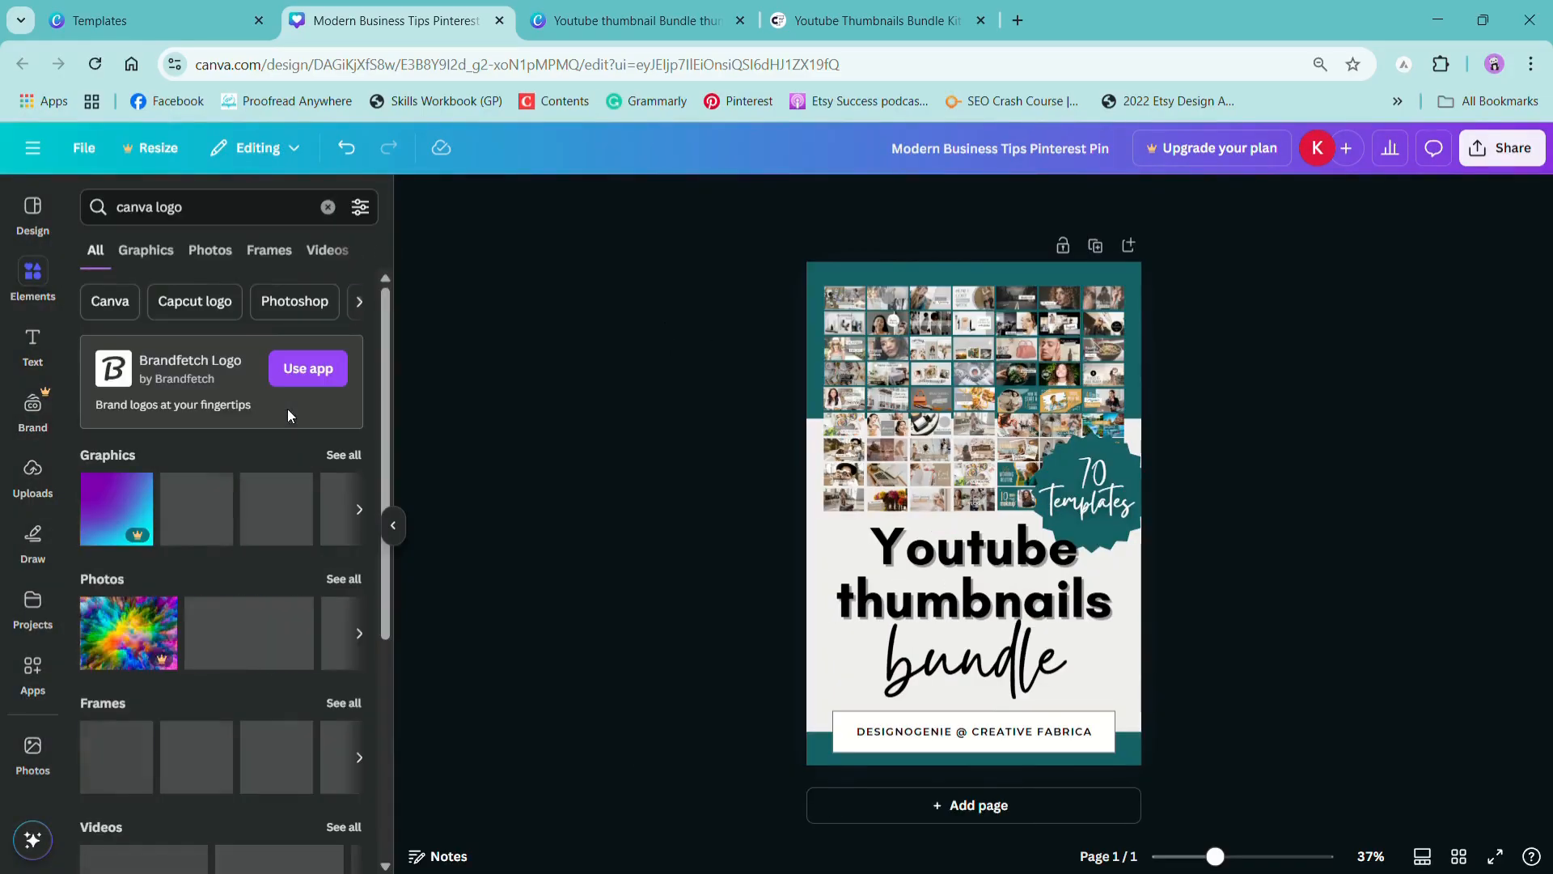
pyautogui.click(146, 249)
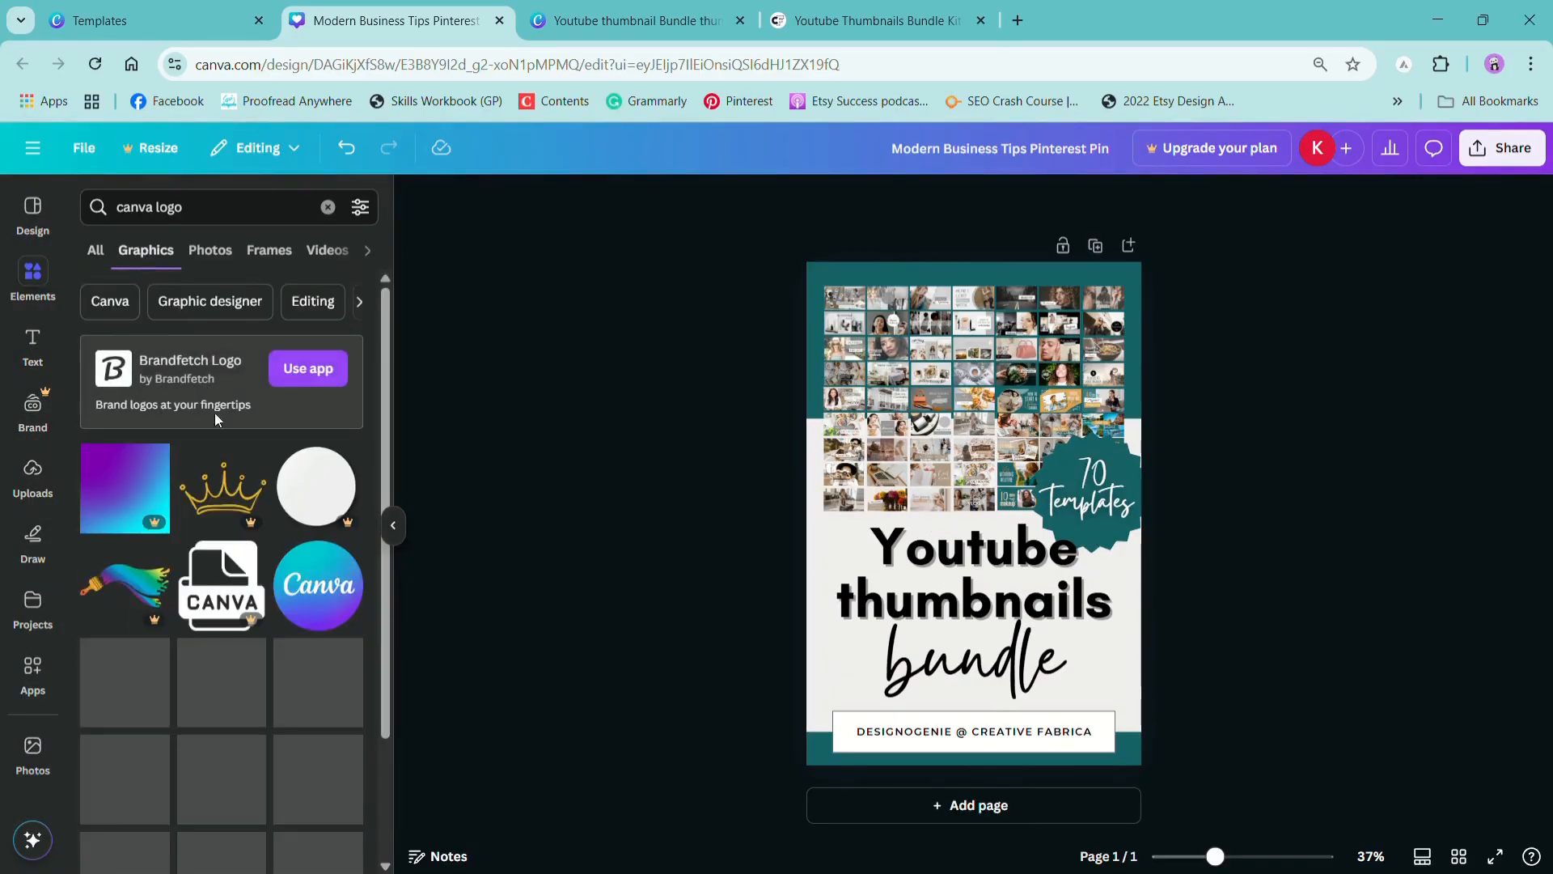
pyautogui.scroll(-3, 214, 455)
pyautogui.click(318, 429)
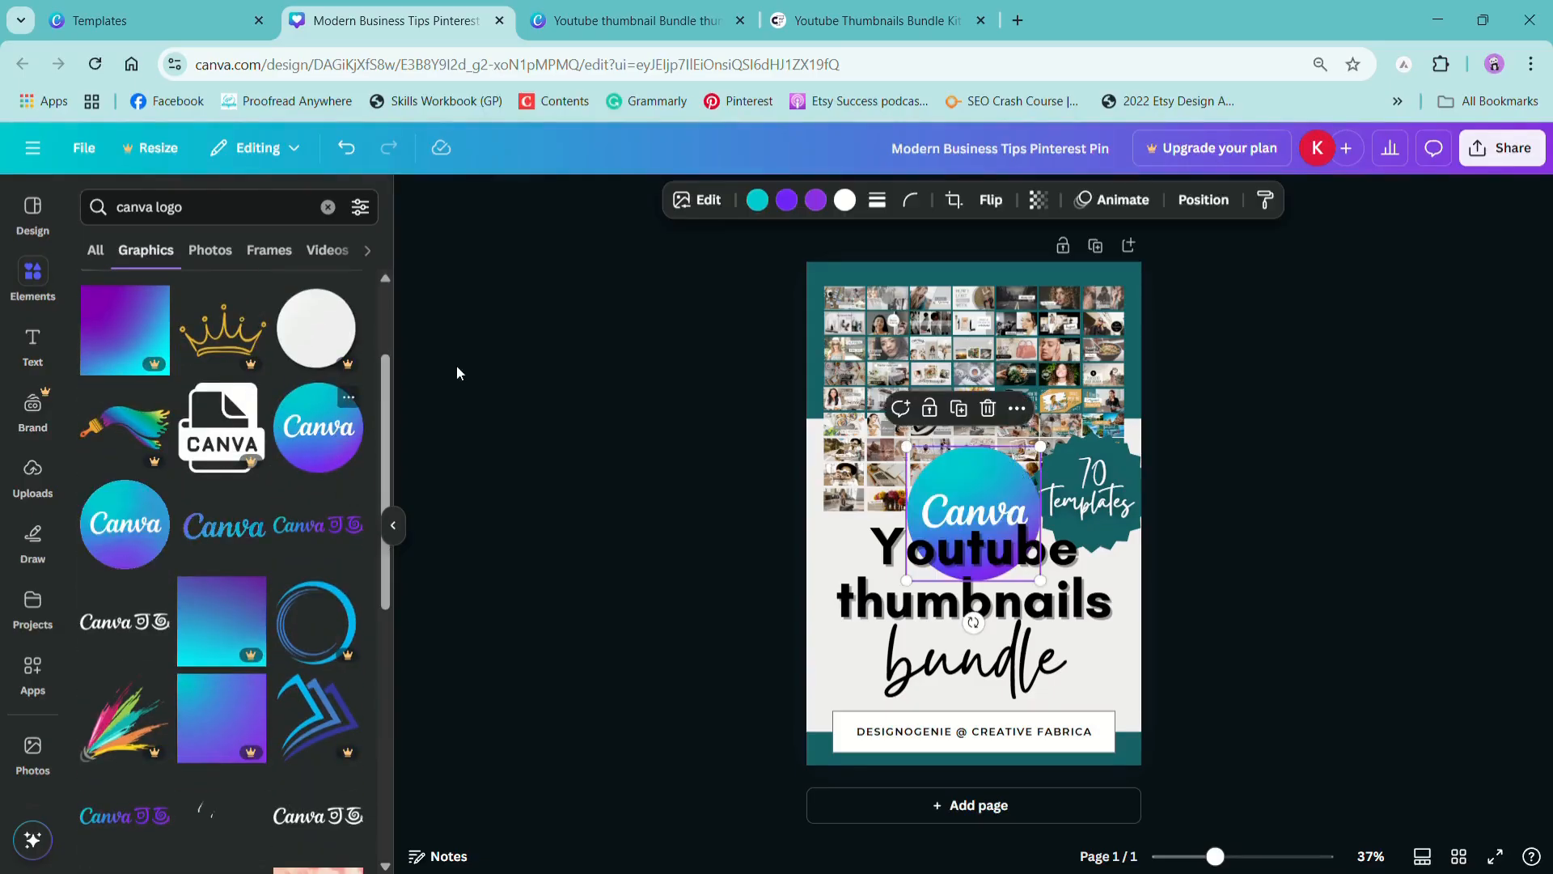
pyautogui.moveTo(982, 497); pyautogui.dragTo(870, 668)
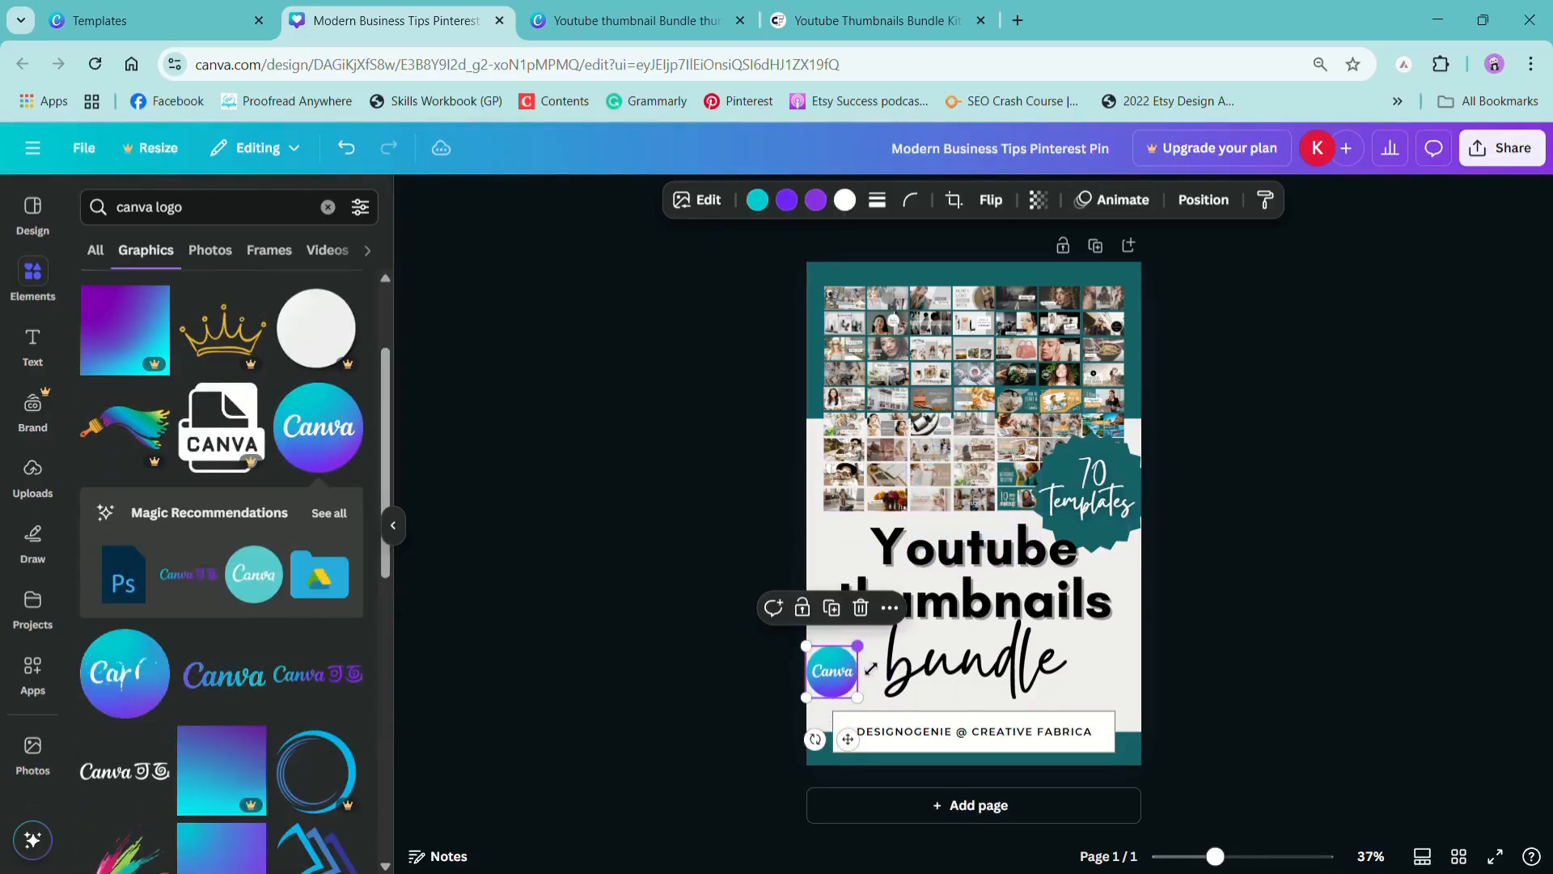
pyautogui.click(1314, 526)
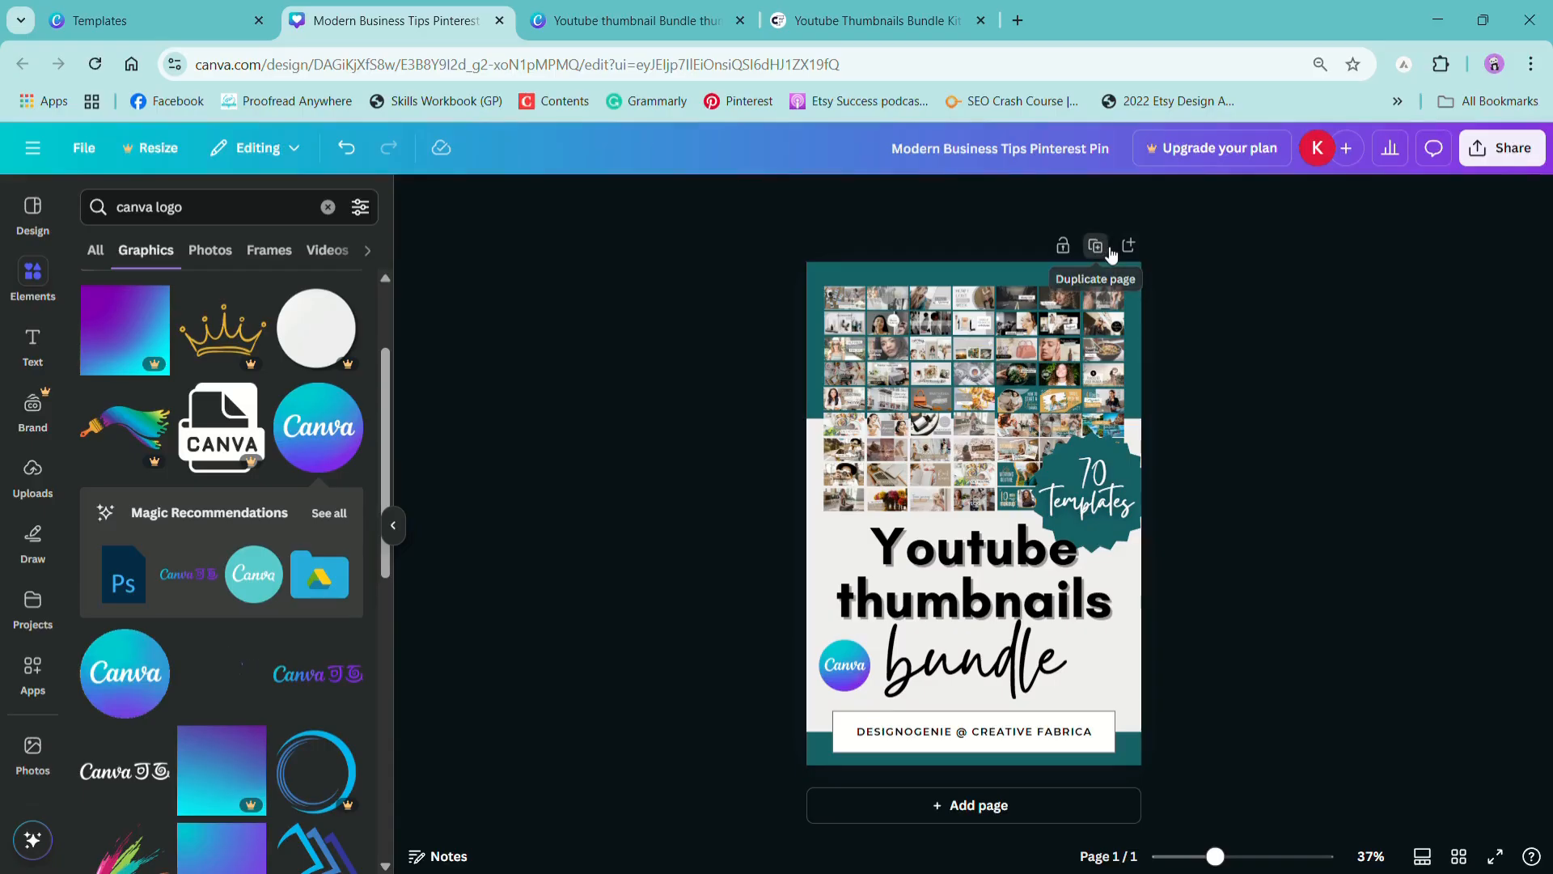
# Duplicate the finished pin as page 2 and delete the teal rectangle behind the collage on the copy.
pyautogui.click(1063, 245)
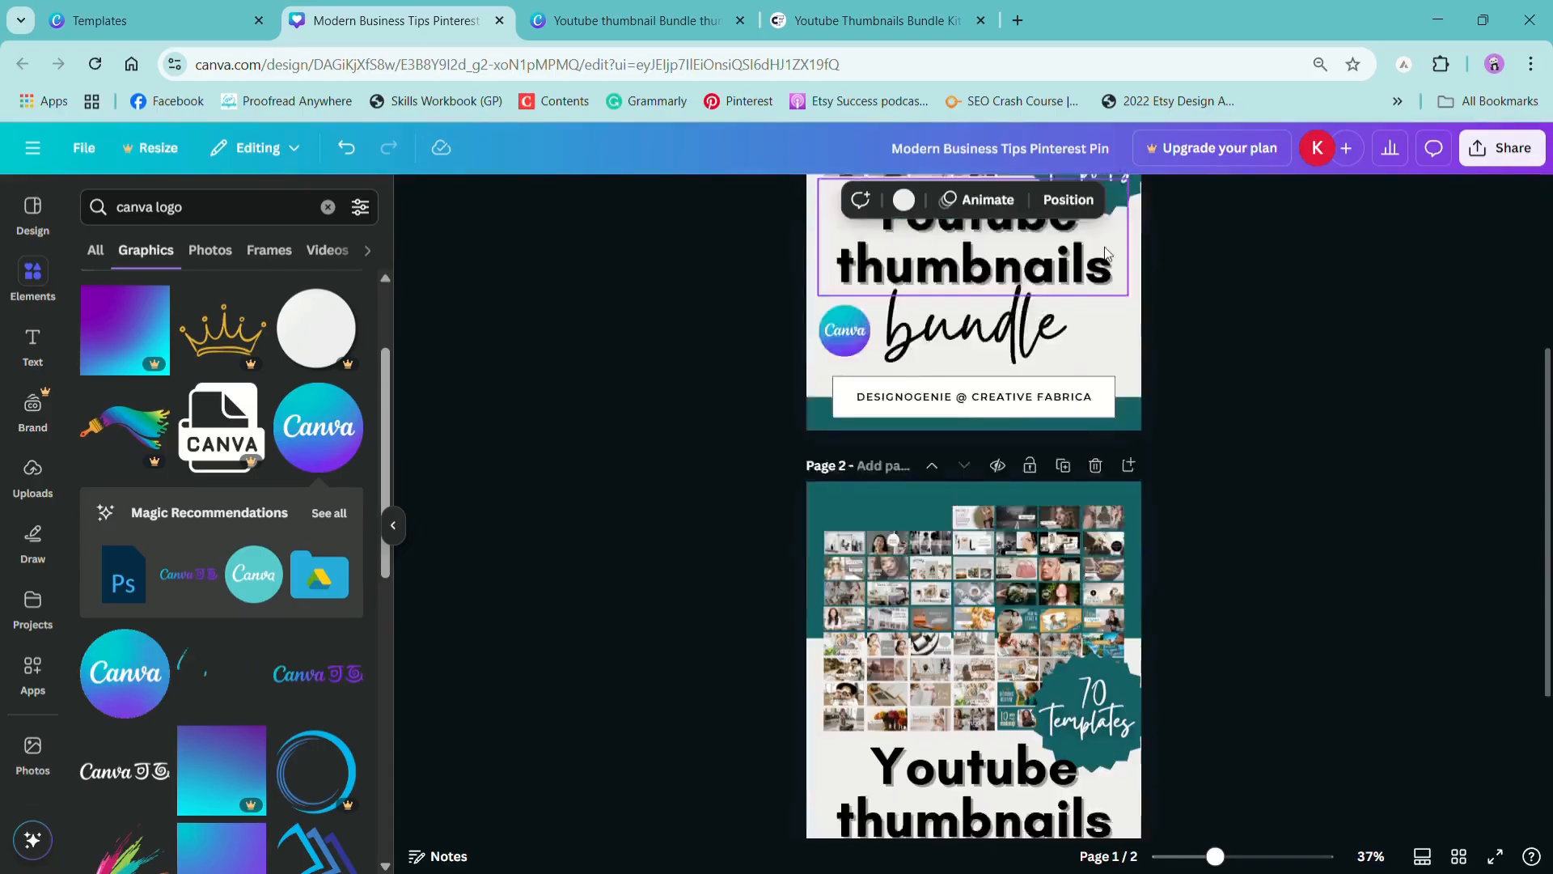
pyautogui.click(1142, 285)
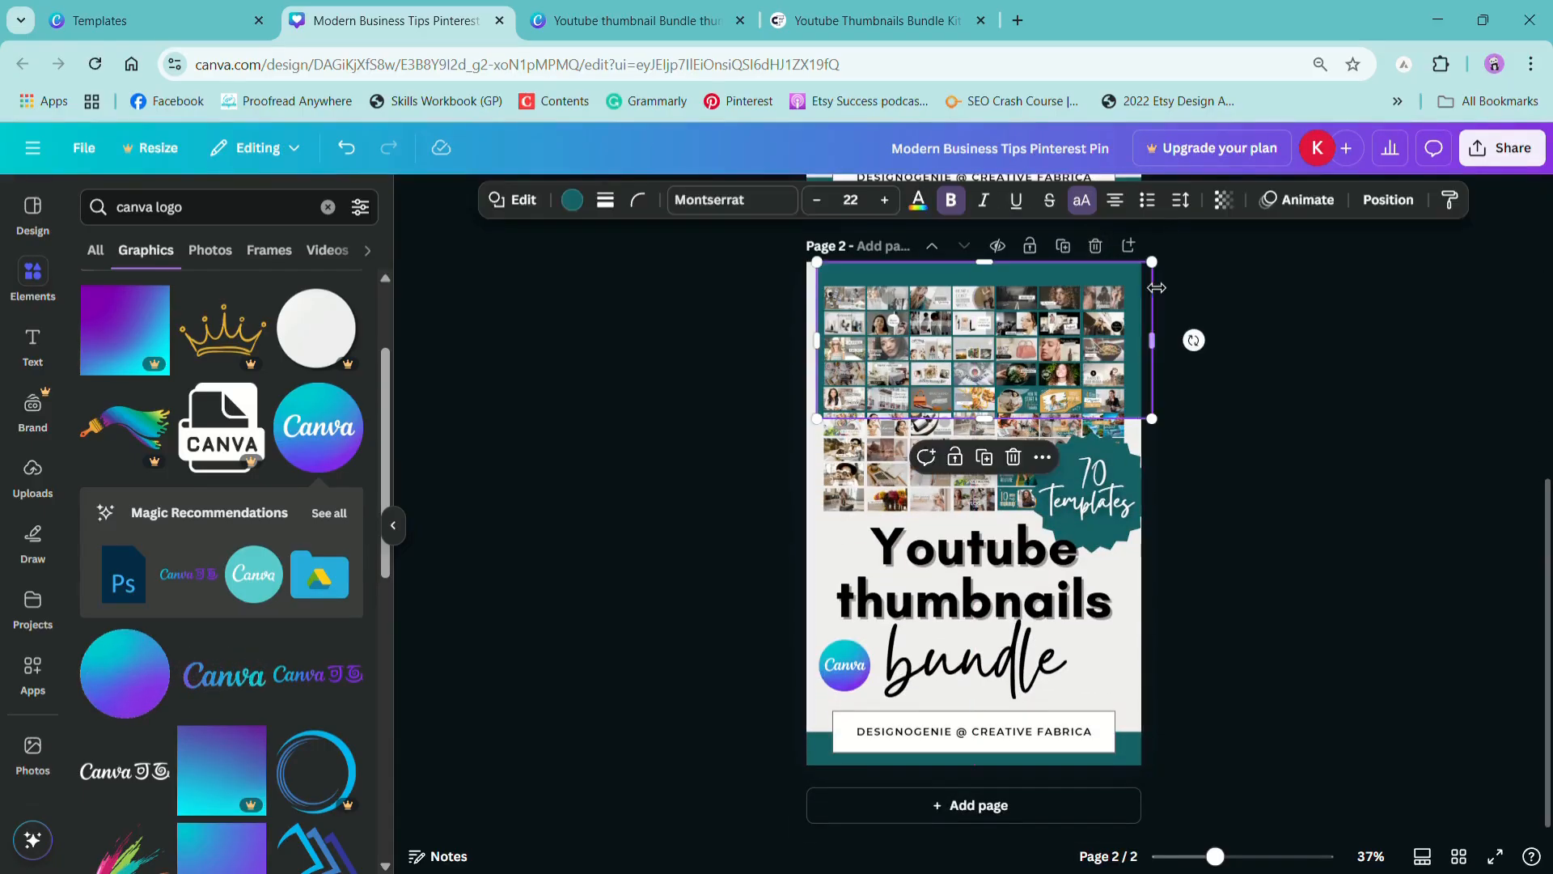
pyautogui.click(1015, 458)
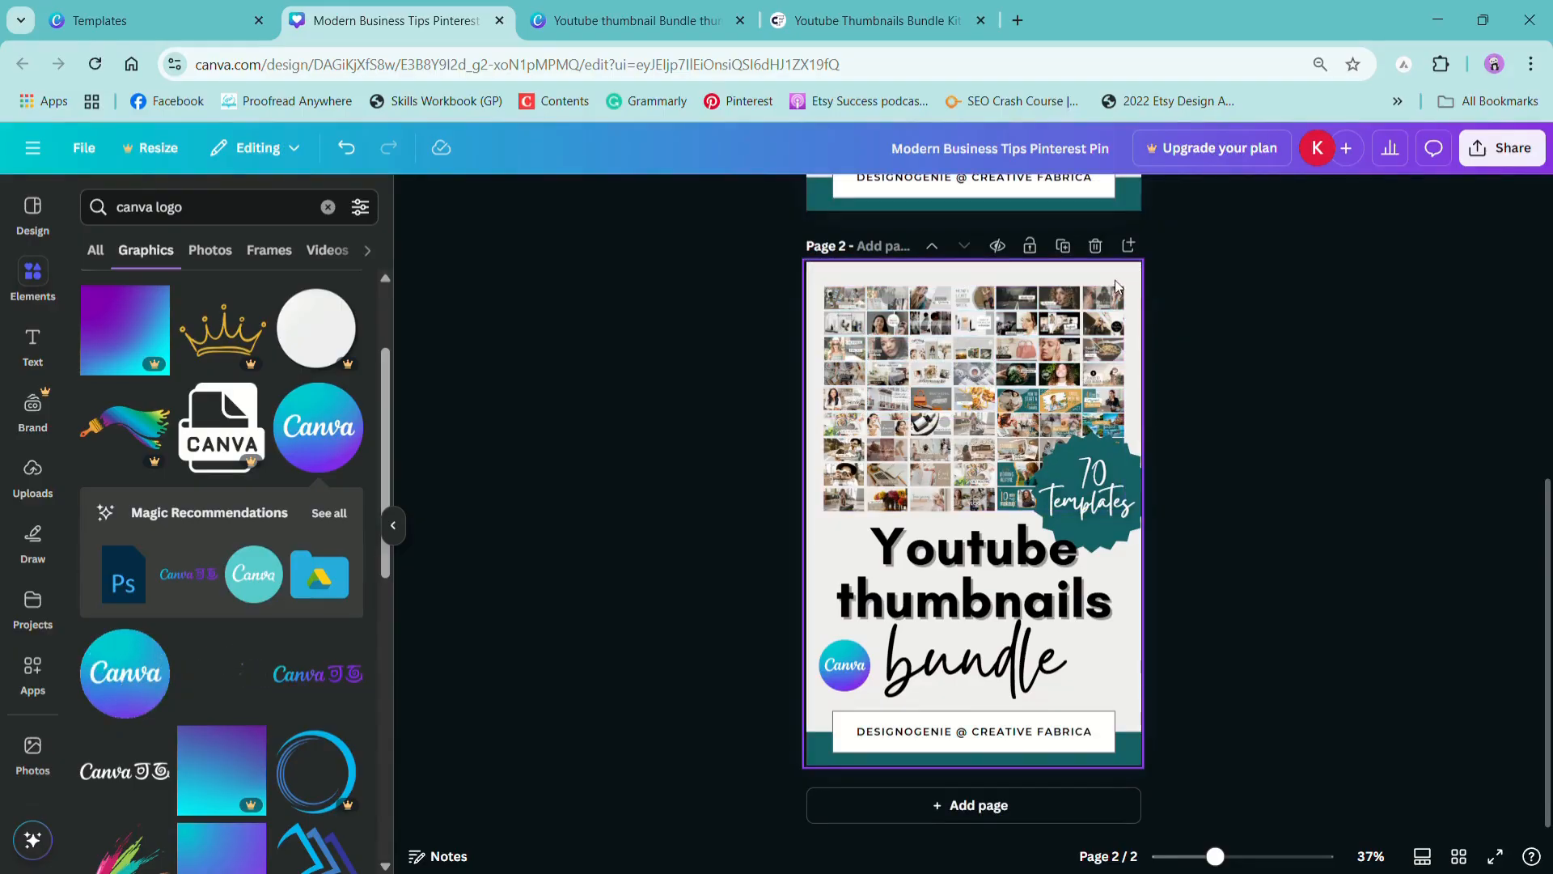
# Fill the page 2 background with the teal #17575f and recolour the Youtube thumbnails bundle title text white.
pyautogui.click(882, 200)
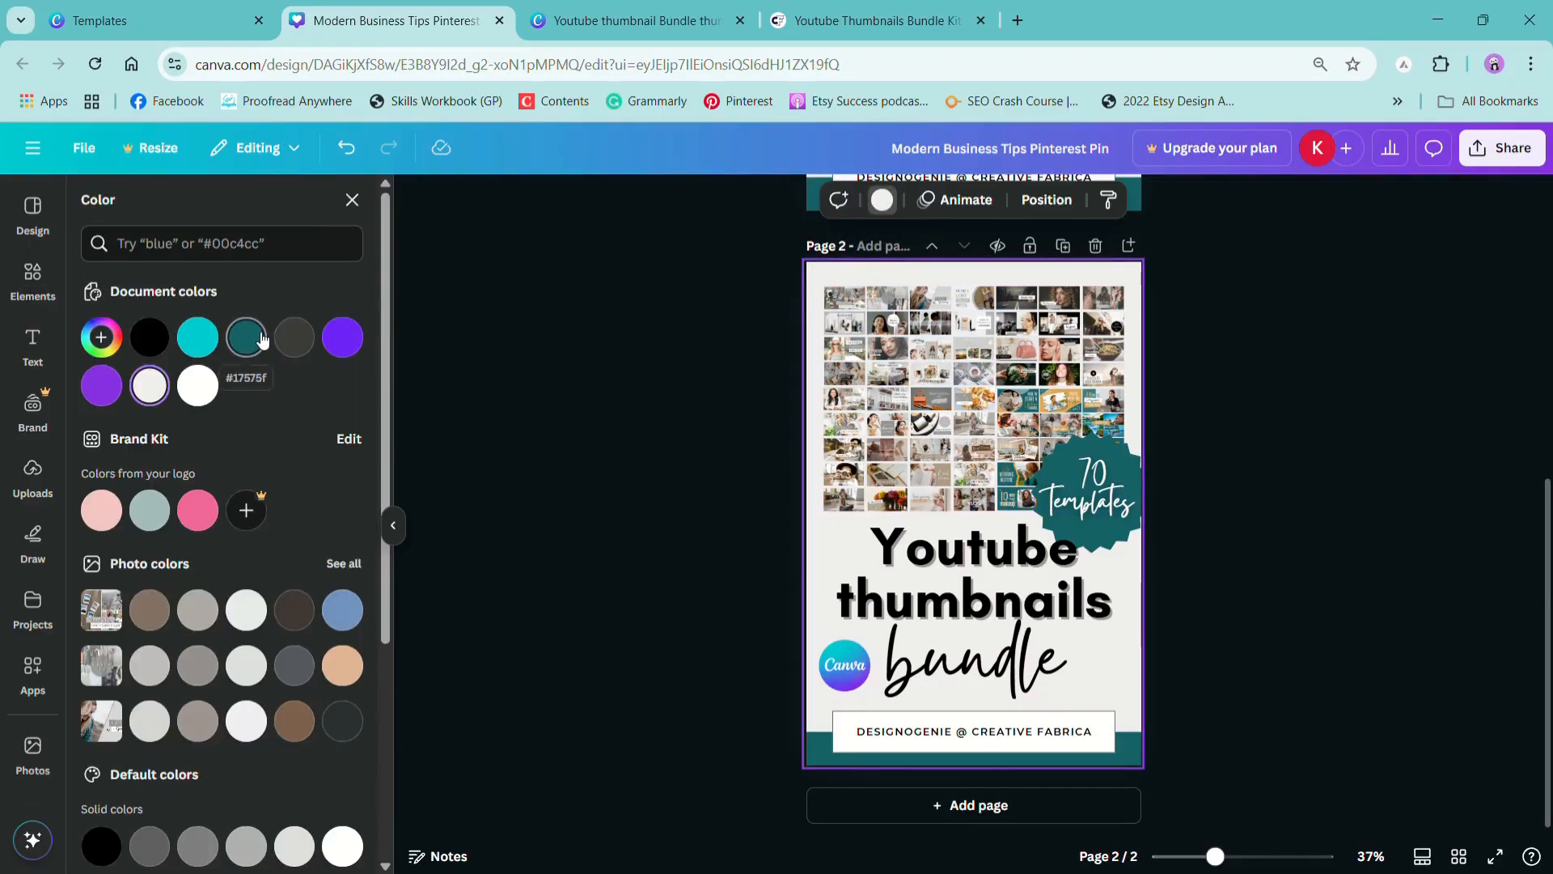
pyautogui.click(257, 339)
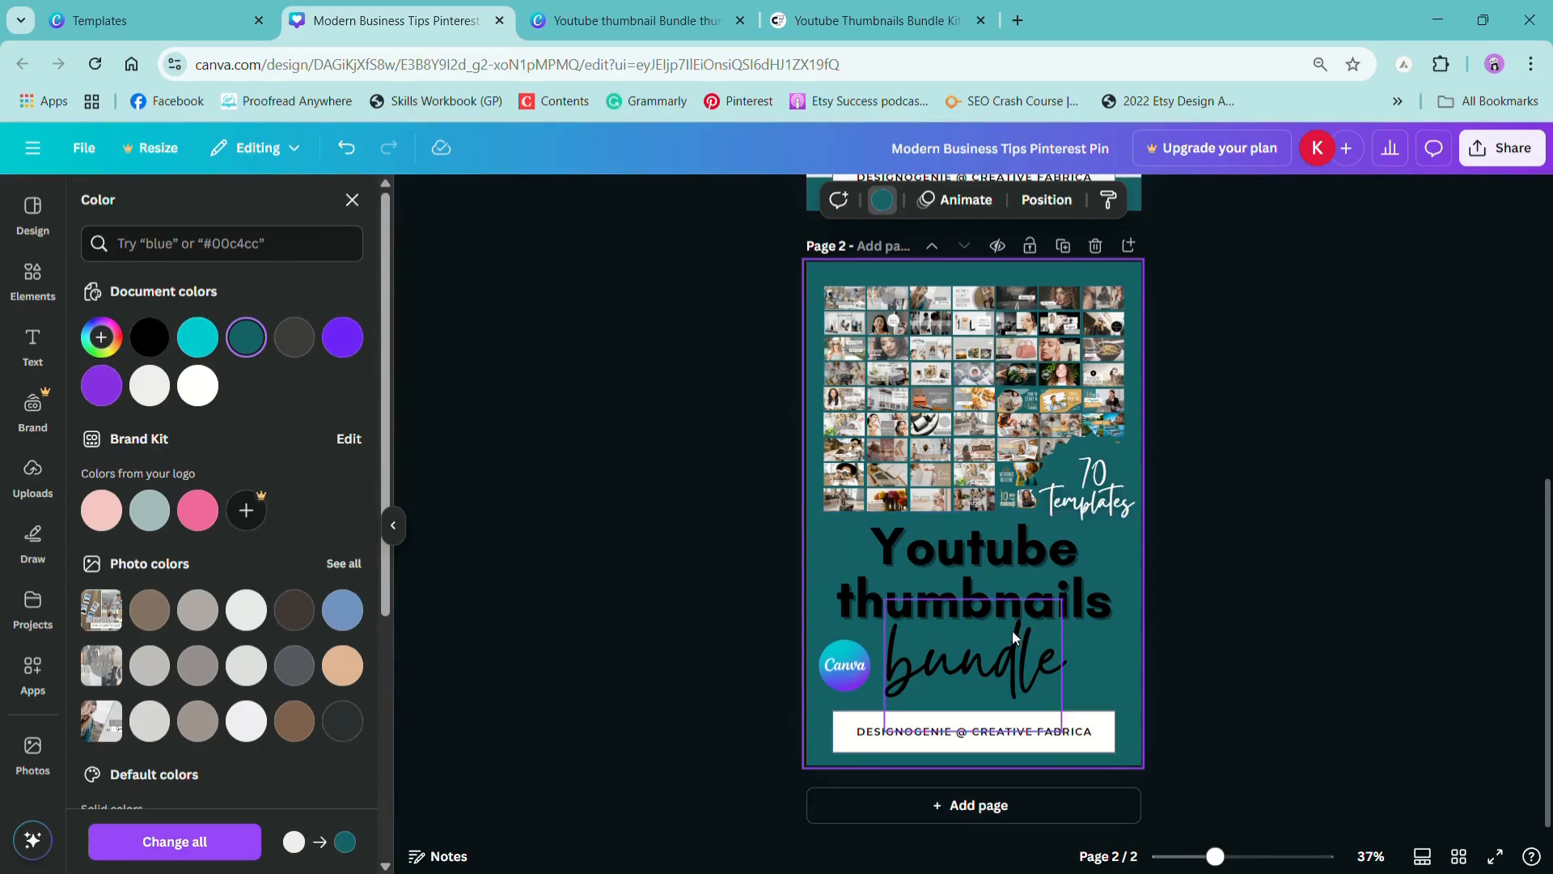
pyautogui.click(964, 565)
pyautogui.click(789, 200)
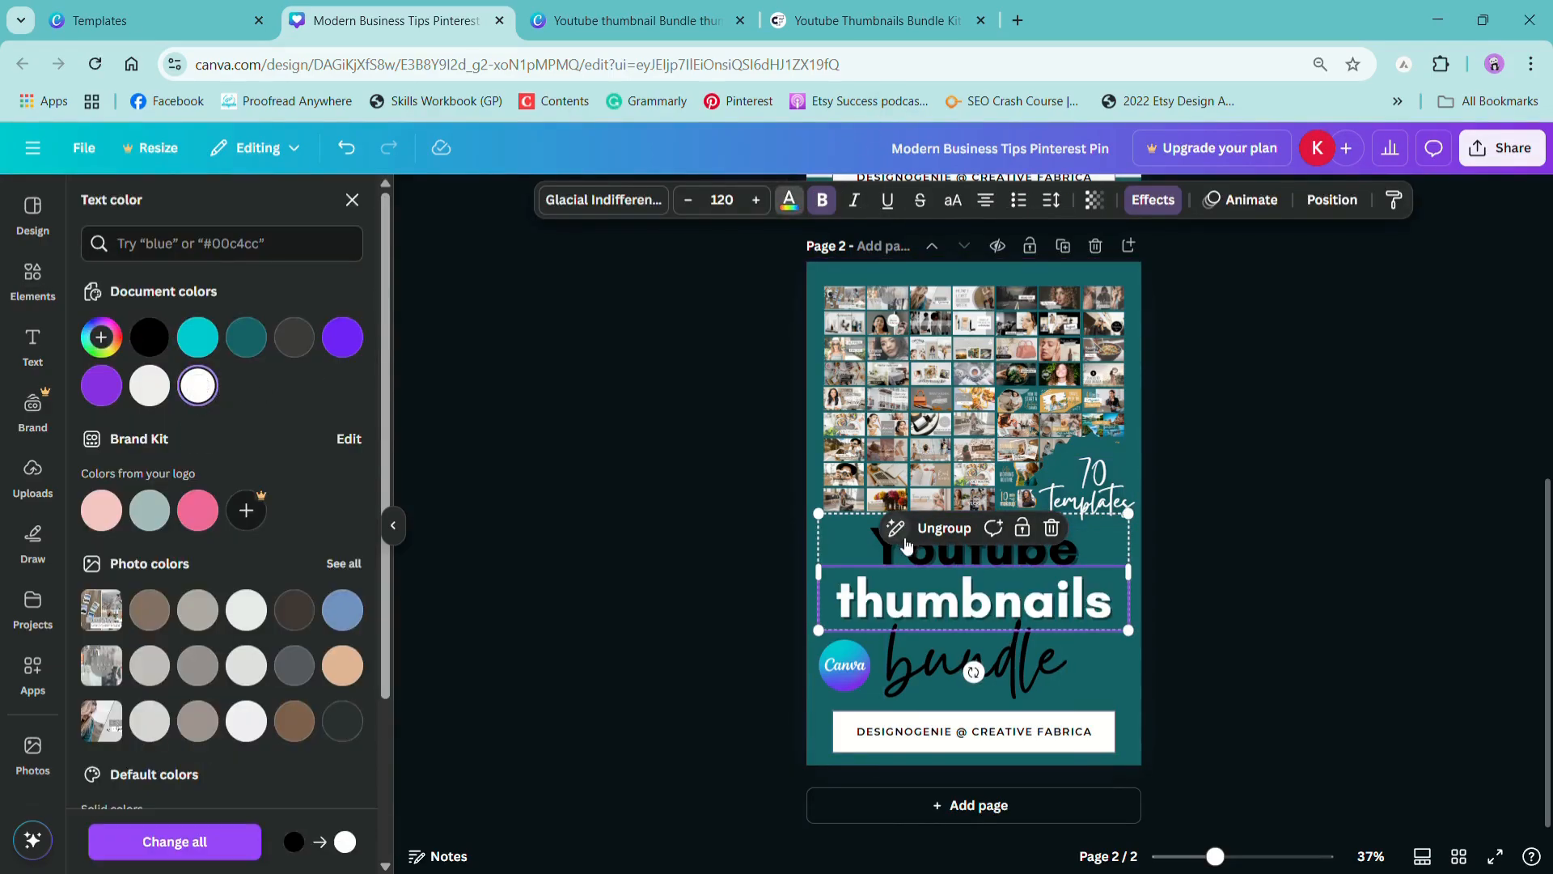
pyautogui.click(197, 385)
pyautogui.click(943, 665)
pyautogui.click(198, 385)
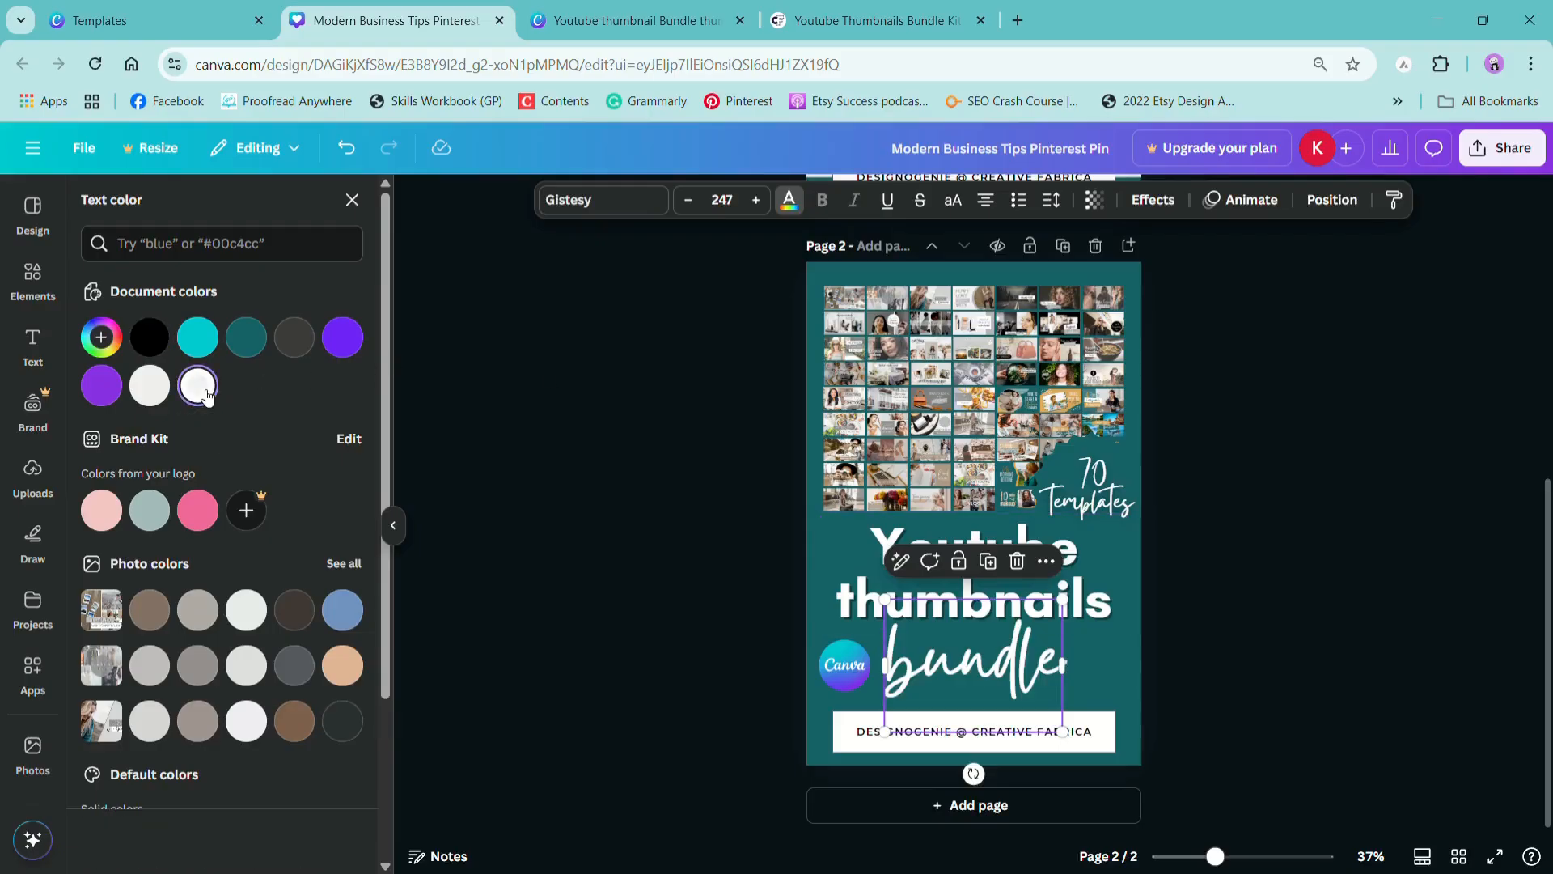
# Fill the 70 Templates badge on page 2 with white and set its text to black.
pyautogui.click(1061, 465)
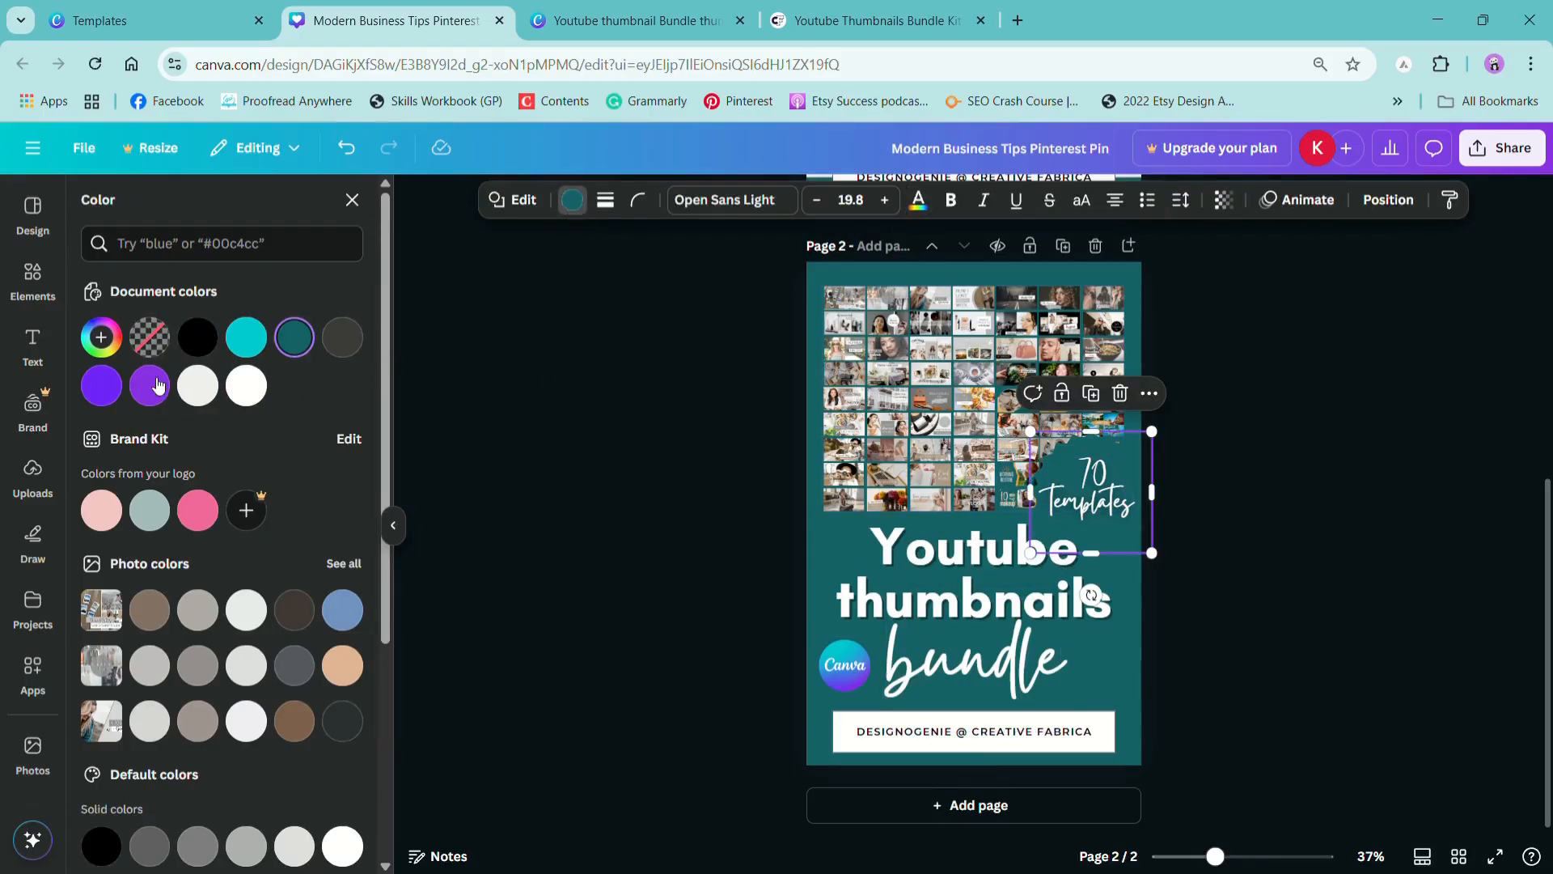
pyautogui.click(261, 384)
pyautogui.click(1102, 486)
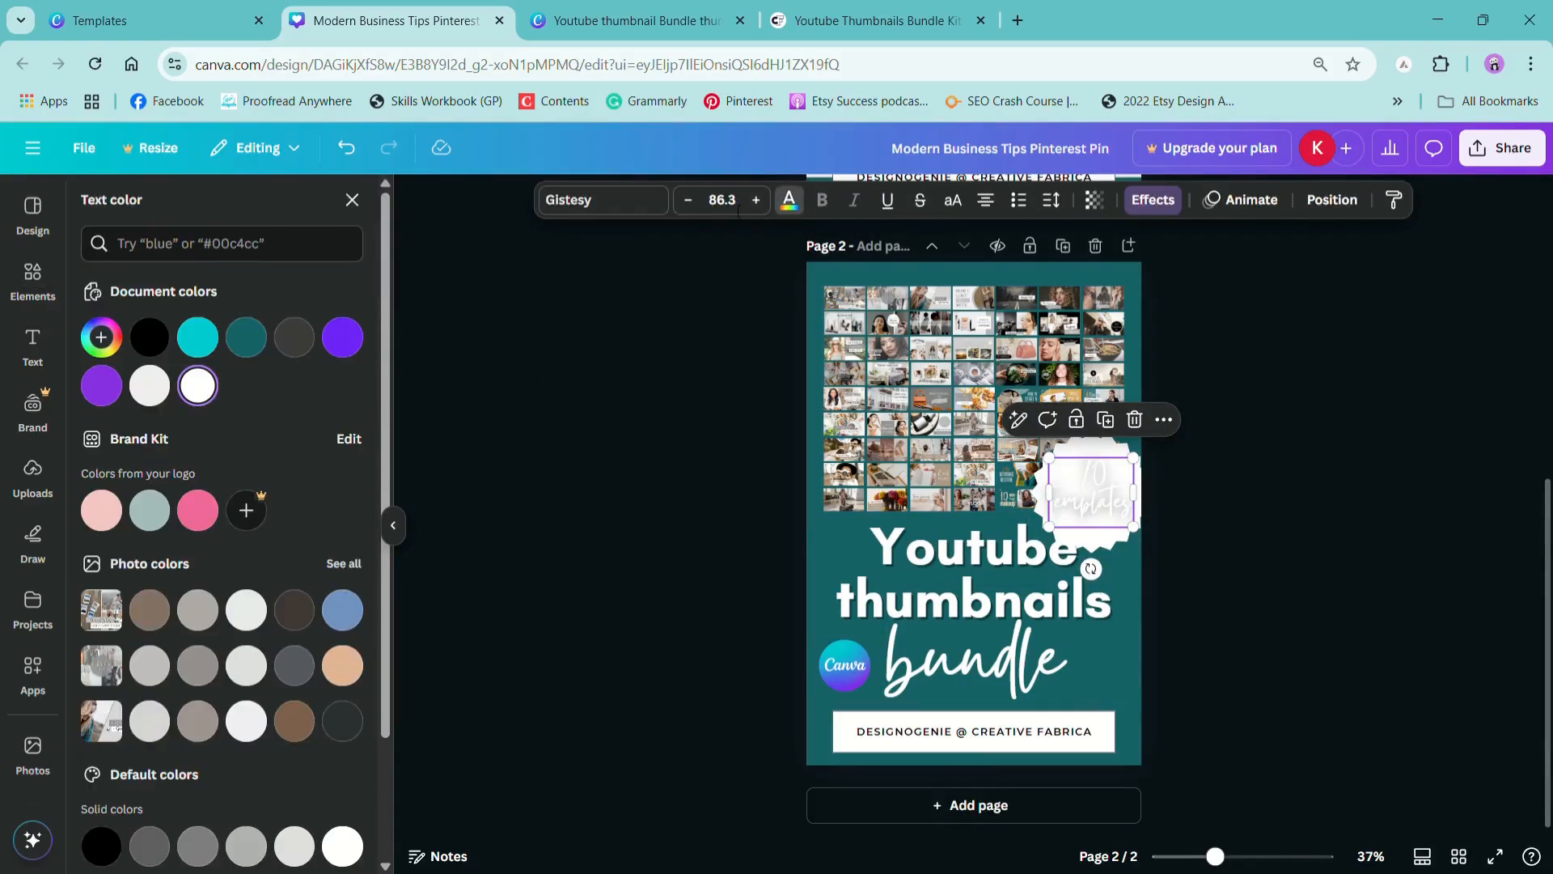
pyautogui.click(247, 338)
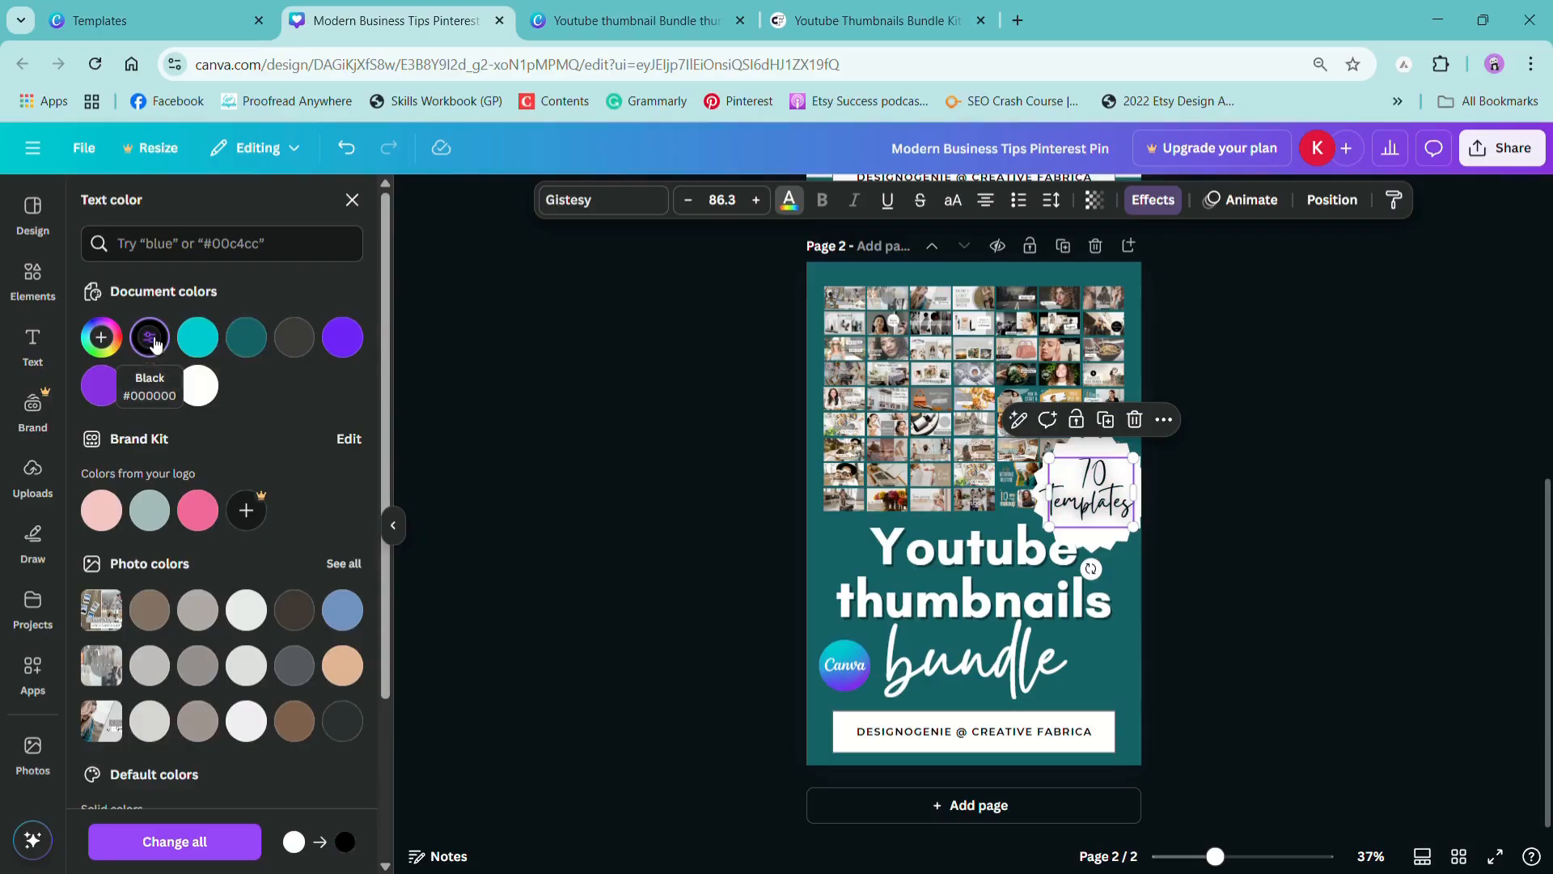
# Apply the Shadow effect to the 70 Templates text on page 2.
pyautogui.click(1154, 203)
pyautogui.click(284, 288)
pyautogui.click(236, 304)
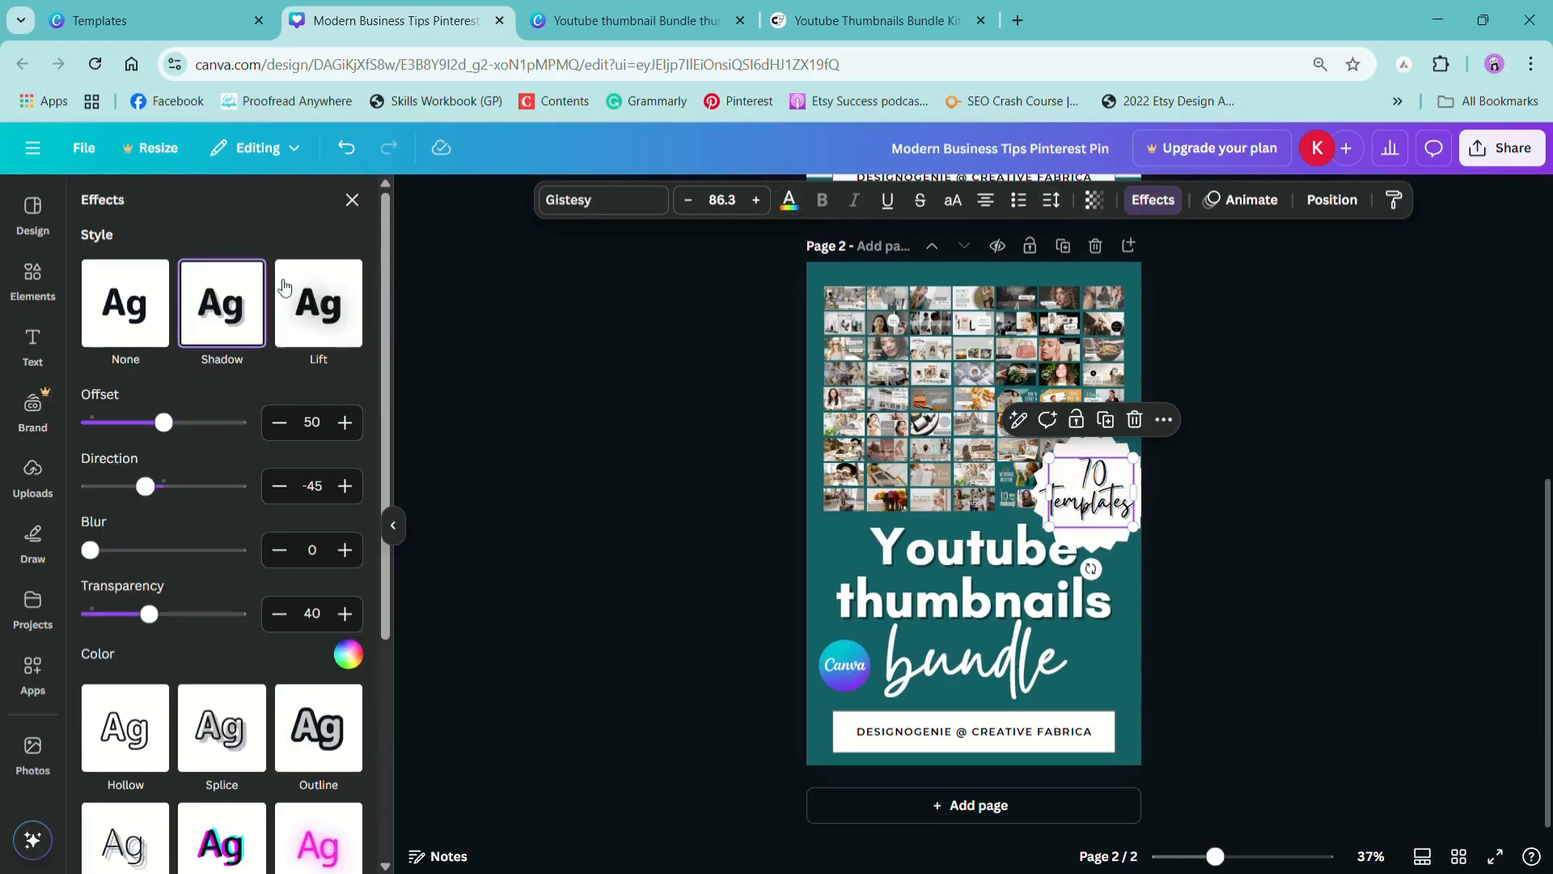
pyautogui.click(1229, 441)
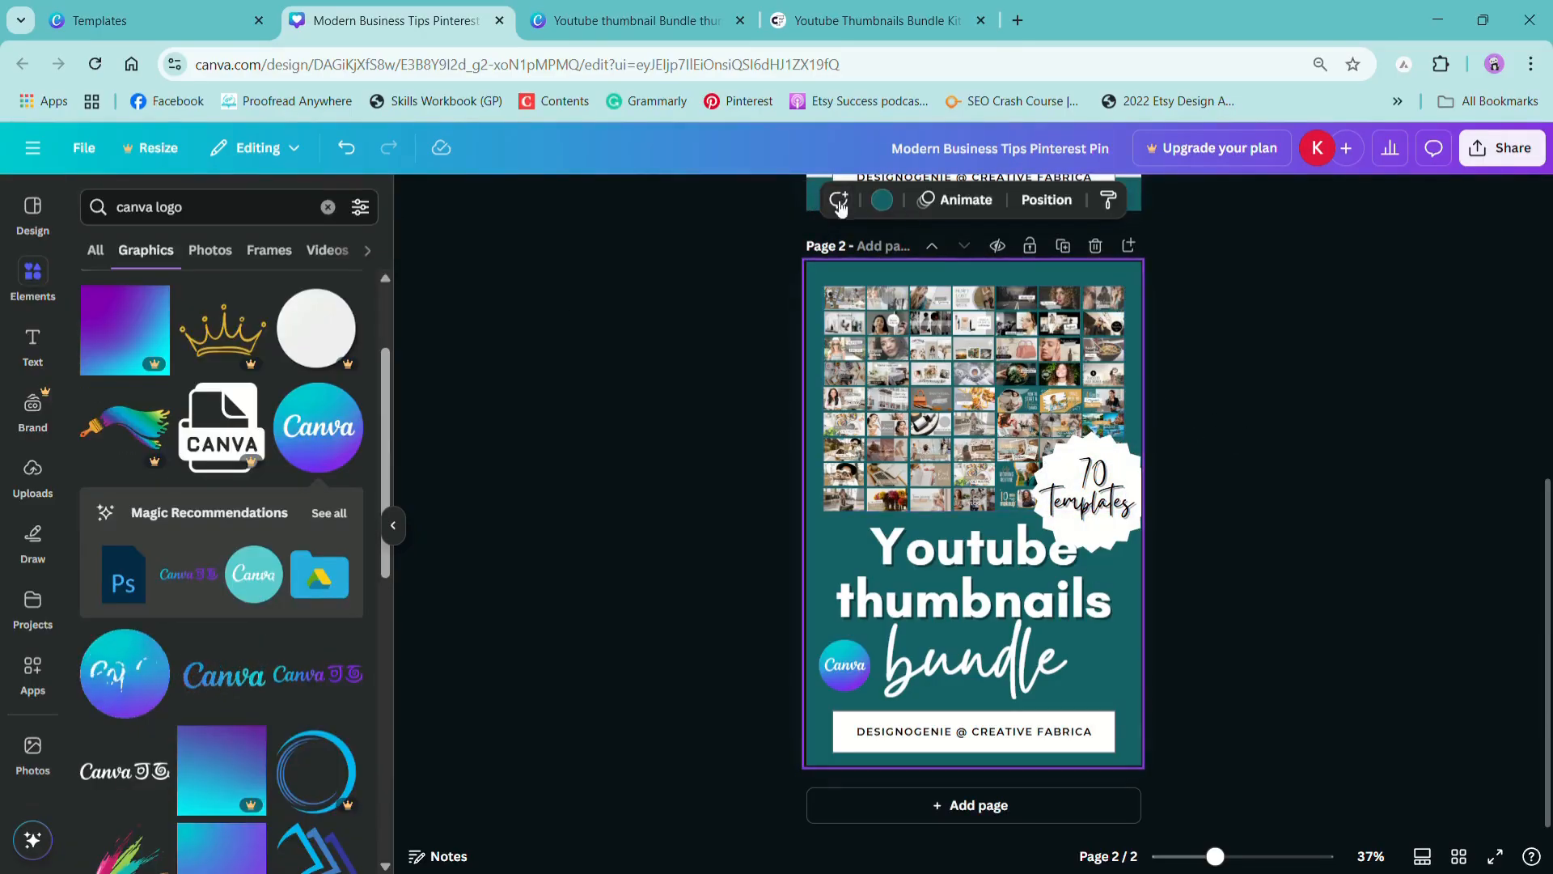
# Lighten the page 2 background to a softer custom teal.
pyautogui.click(882, 200)
pyautogui.click(246, 337)
pyautogui.moveTo(283, 485); pyautogui.dragTo(236, 471)
pyautogui.click(1197, 638)
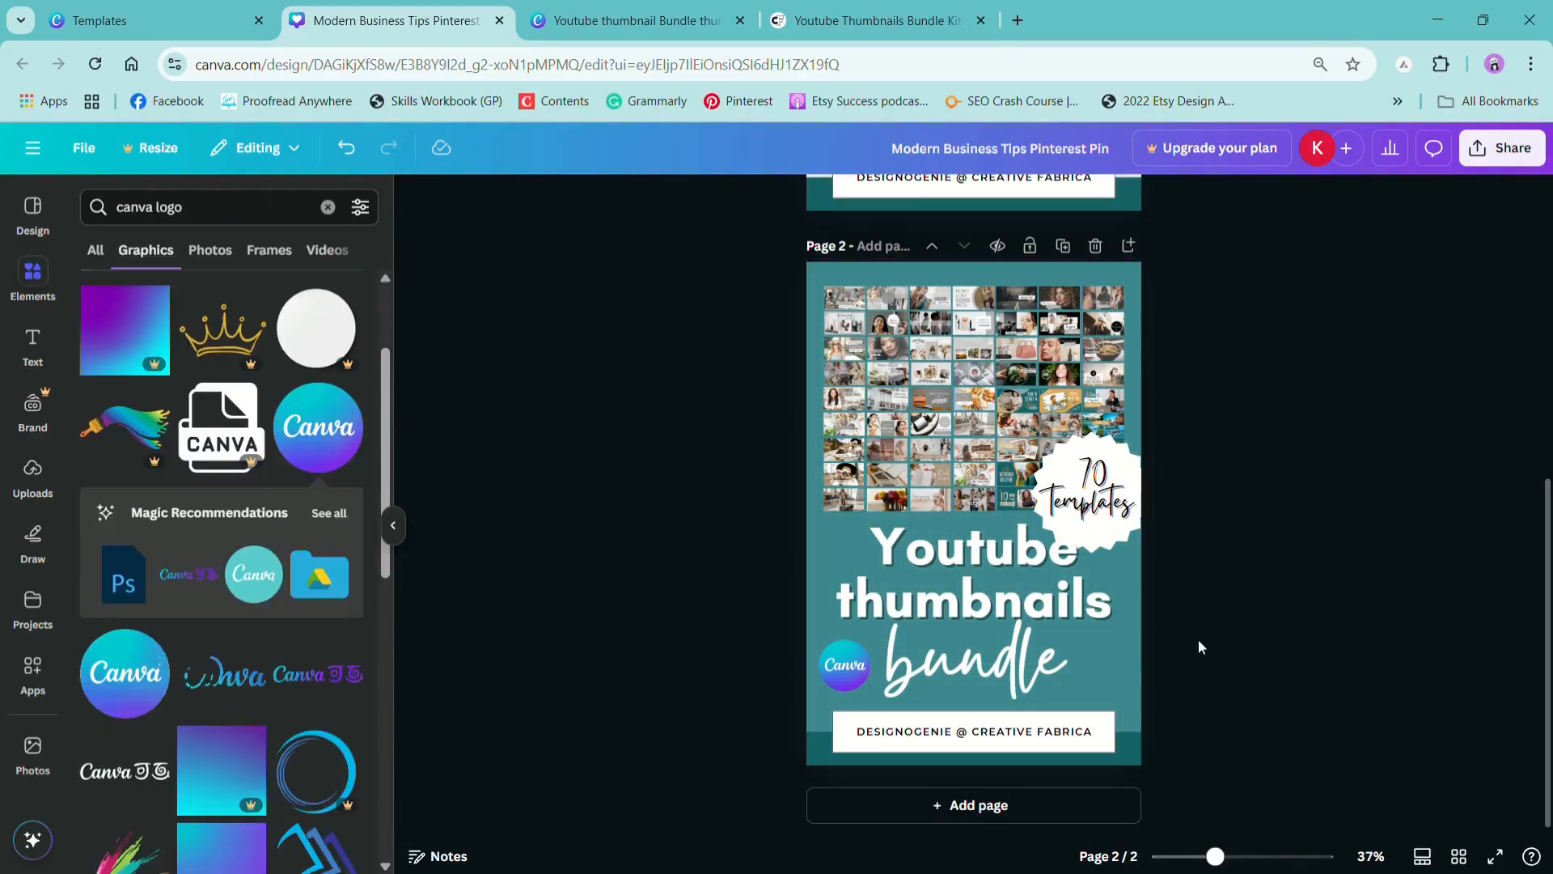
# Delete the dark teal strip behind the DESIGNOGENIE @ CREATIVE FABRICA box on page 2.
pyautogui.click(1117, 759)
pyautogui.click(573, 200)
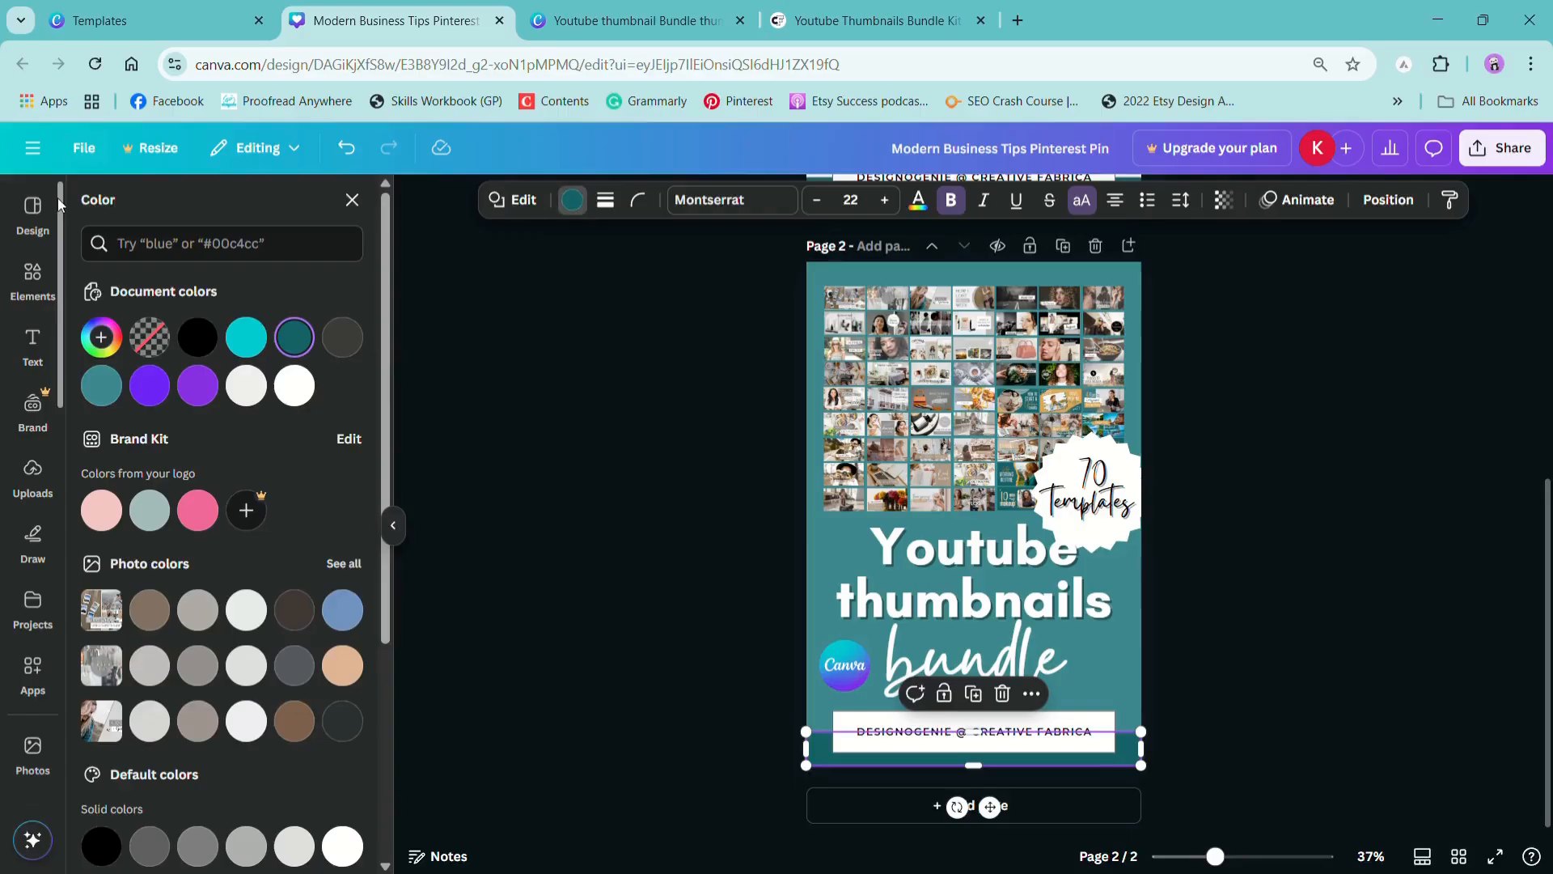
pyautogui.click(204, 337)
pyautogui.moveTo(1124, 753); pyautogui.dragTo(1409, 685)
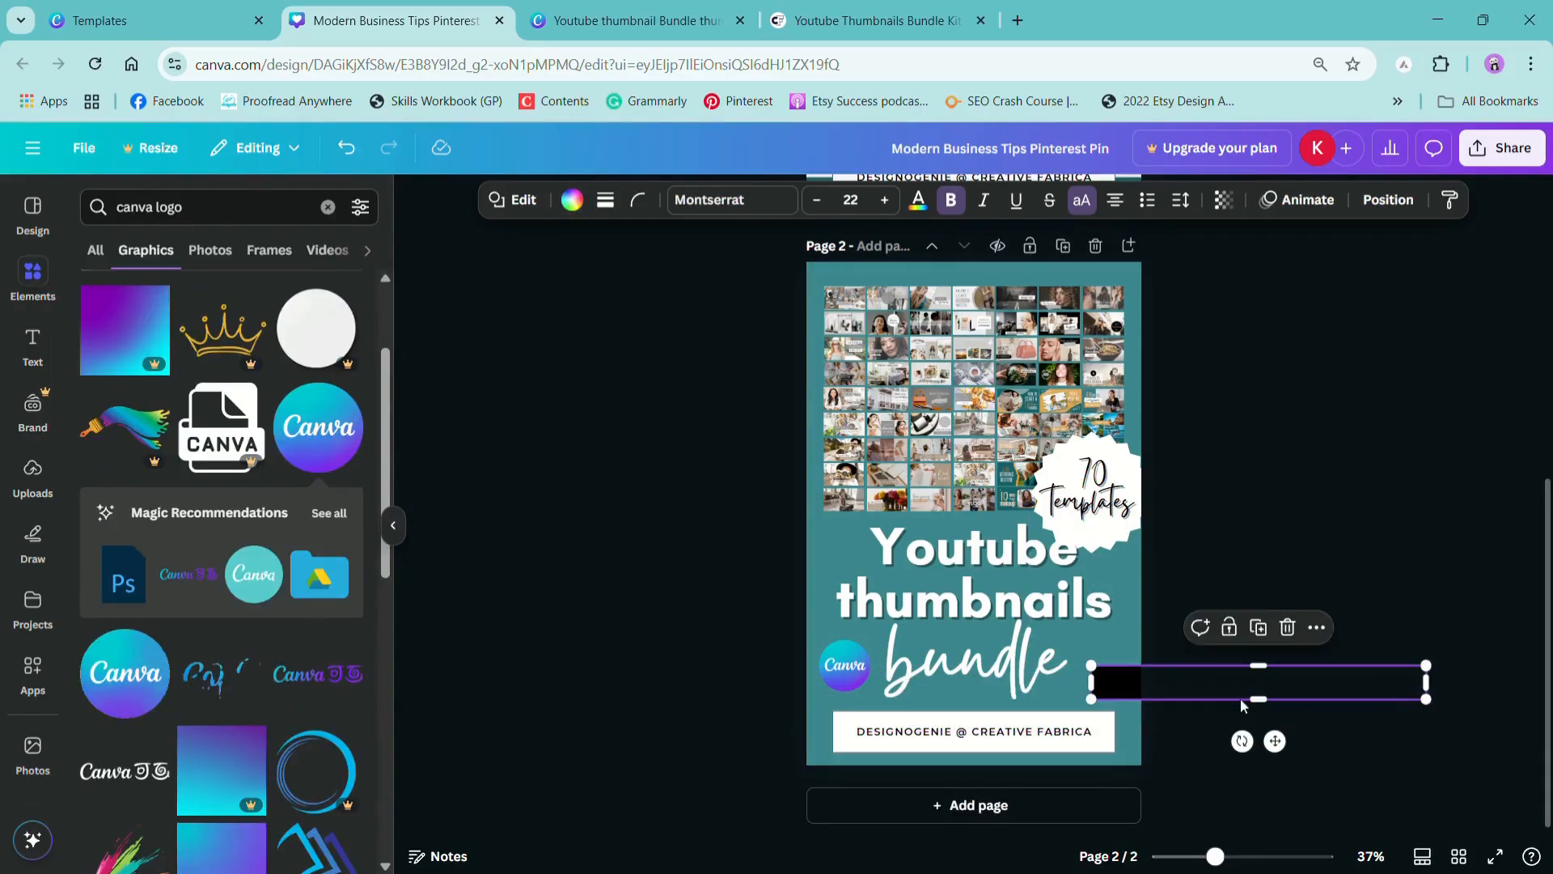
pyautogui.press('Delete')
# Stretch the DESIGNOGENIE @ CREATIVE FABRICA box to the full 1,000 px page width and fit it flush with the page's bottom edge.
pyautogui.click(1098, 728)
pyautogui.moveTo(1115, 712)
pyautogui.mouseDown()
pyautogui.moveTo(1142, 694)
pyautogui.moveTo(1122, 738)
pyautogui.mouseUp()
pyautogui.moveTo(844, 751); pyautogui.dragTo(809, 752)
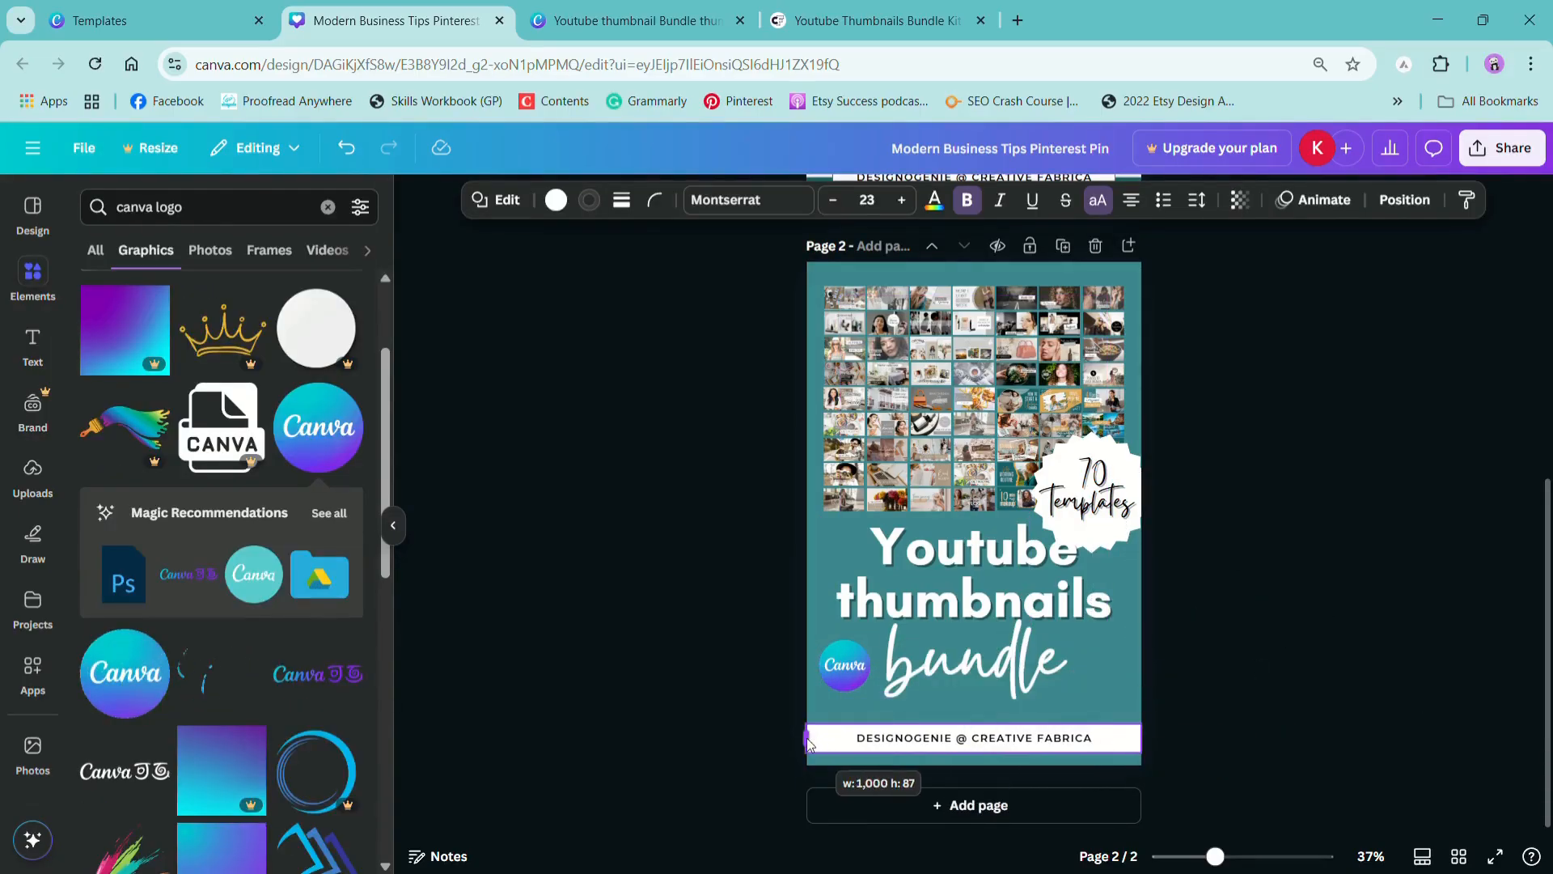
pyautogui.click(1179, 790)
pyautogui.click(970, 737)
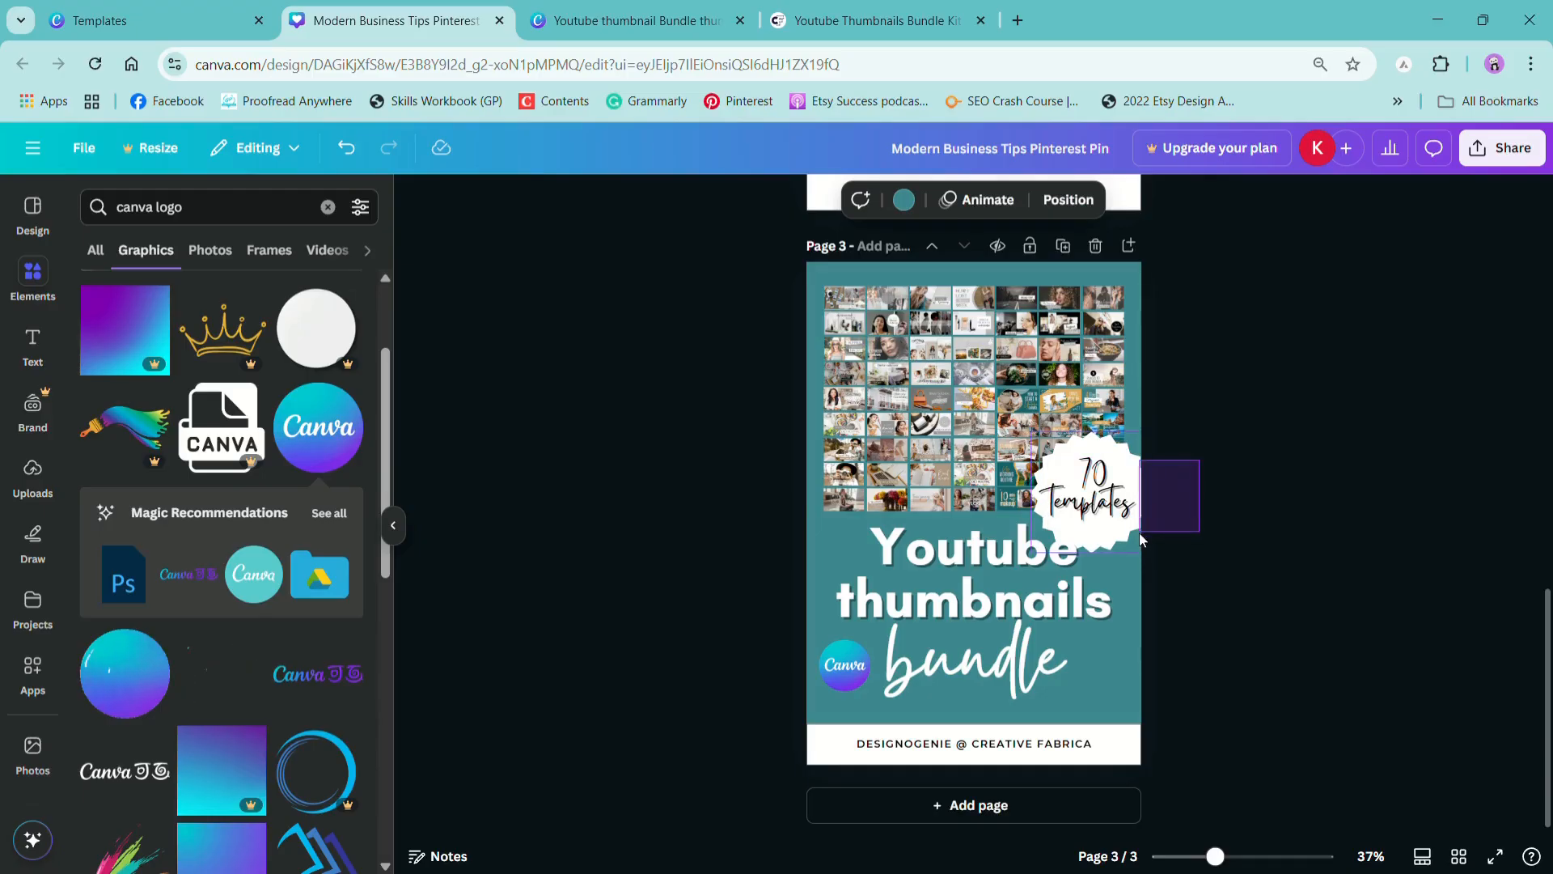
# Delete the 70 Templates badge, the title text and the Canva logo from page 3.
pyautogui.click(1130, 524)
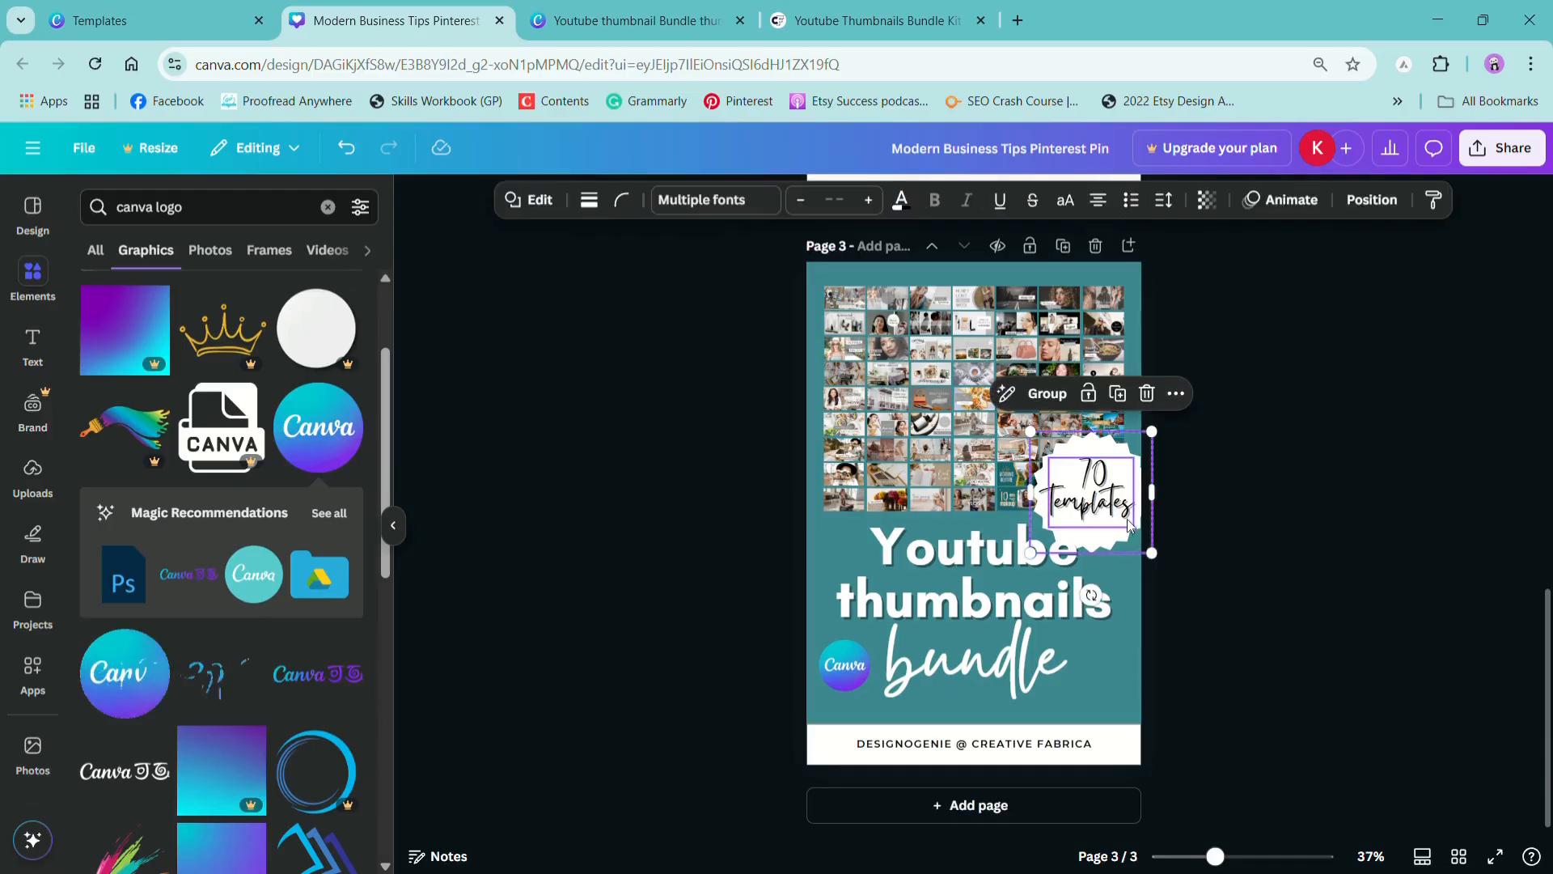
pyautogui.click(1148, 393)
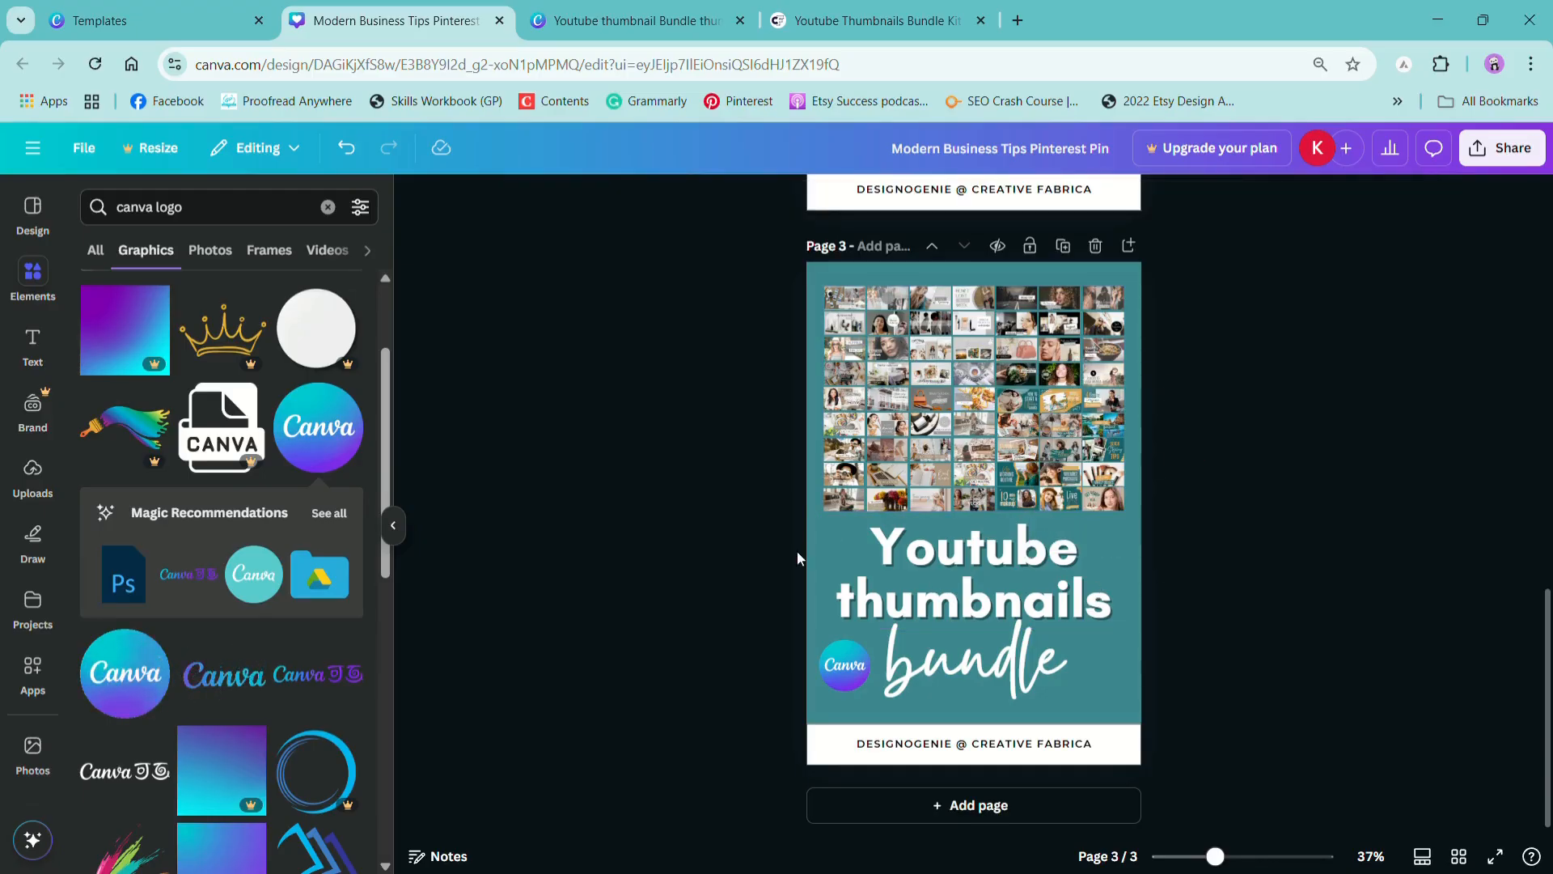
pyautogui.moveTo(798, 555); pyautogui.dragTo(1221, 722)
# Unlock the thumbnails collage on page 3 and enlarge it past the page sides to cover the area above the white footer.
pyautogui.click(1030, 475)
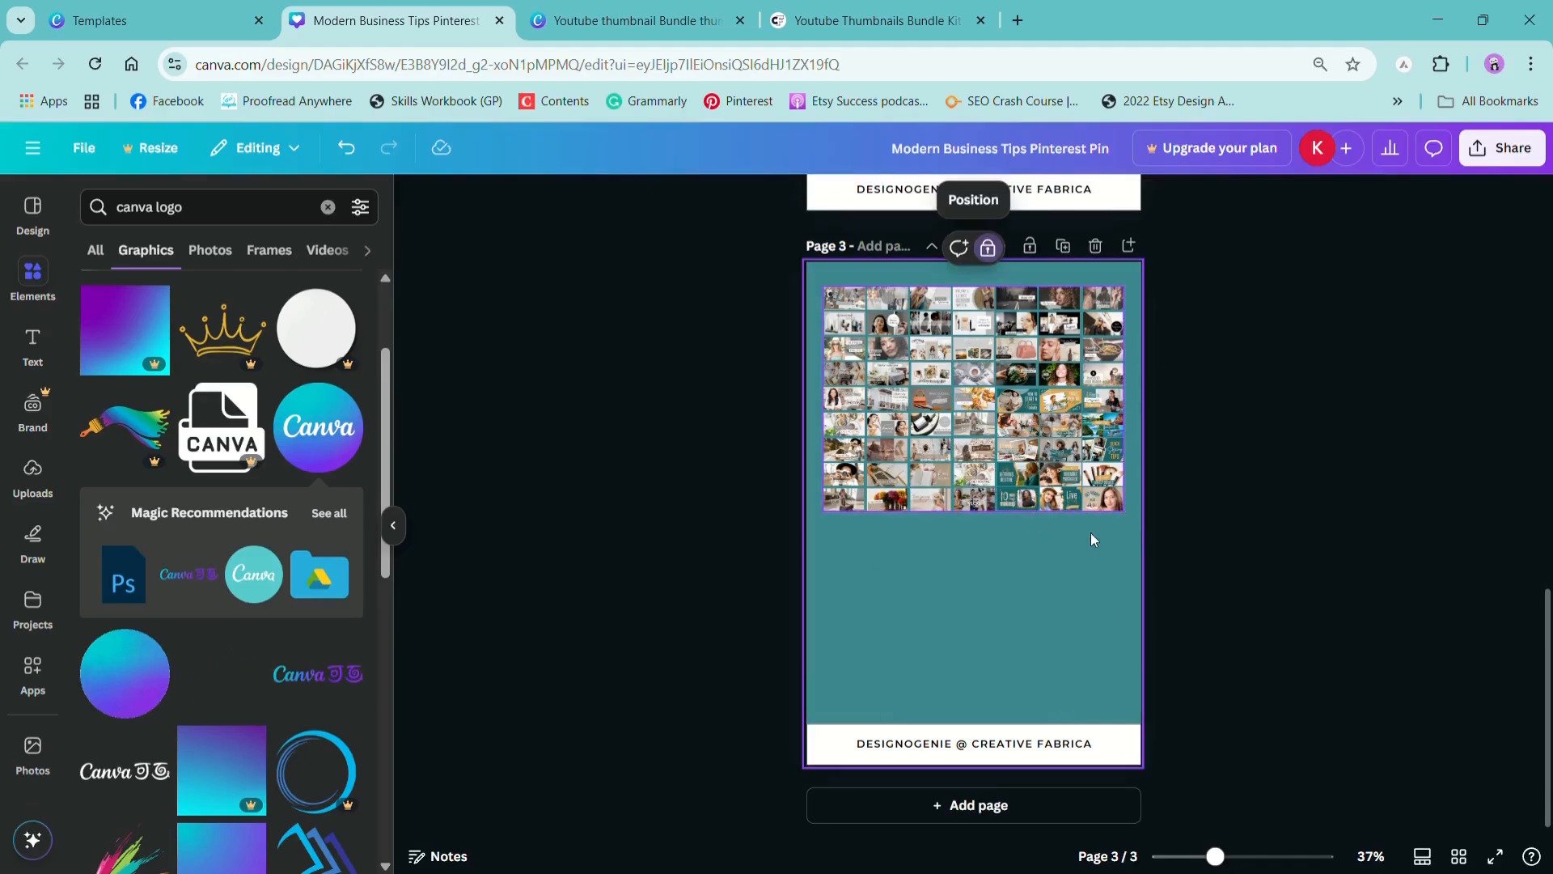
pyautogui.click(986, 250)
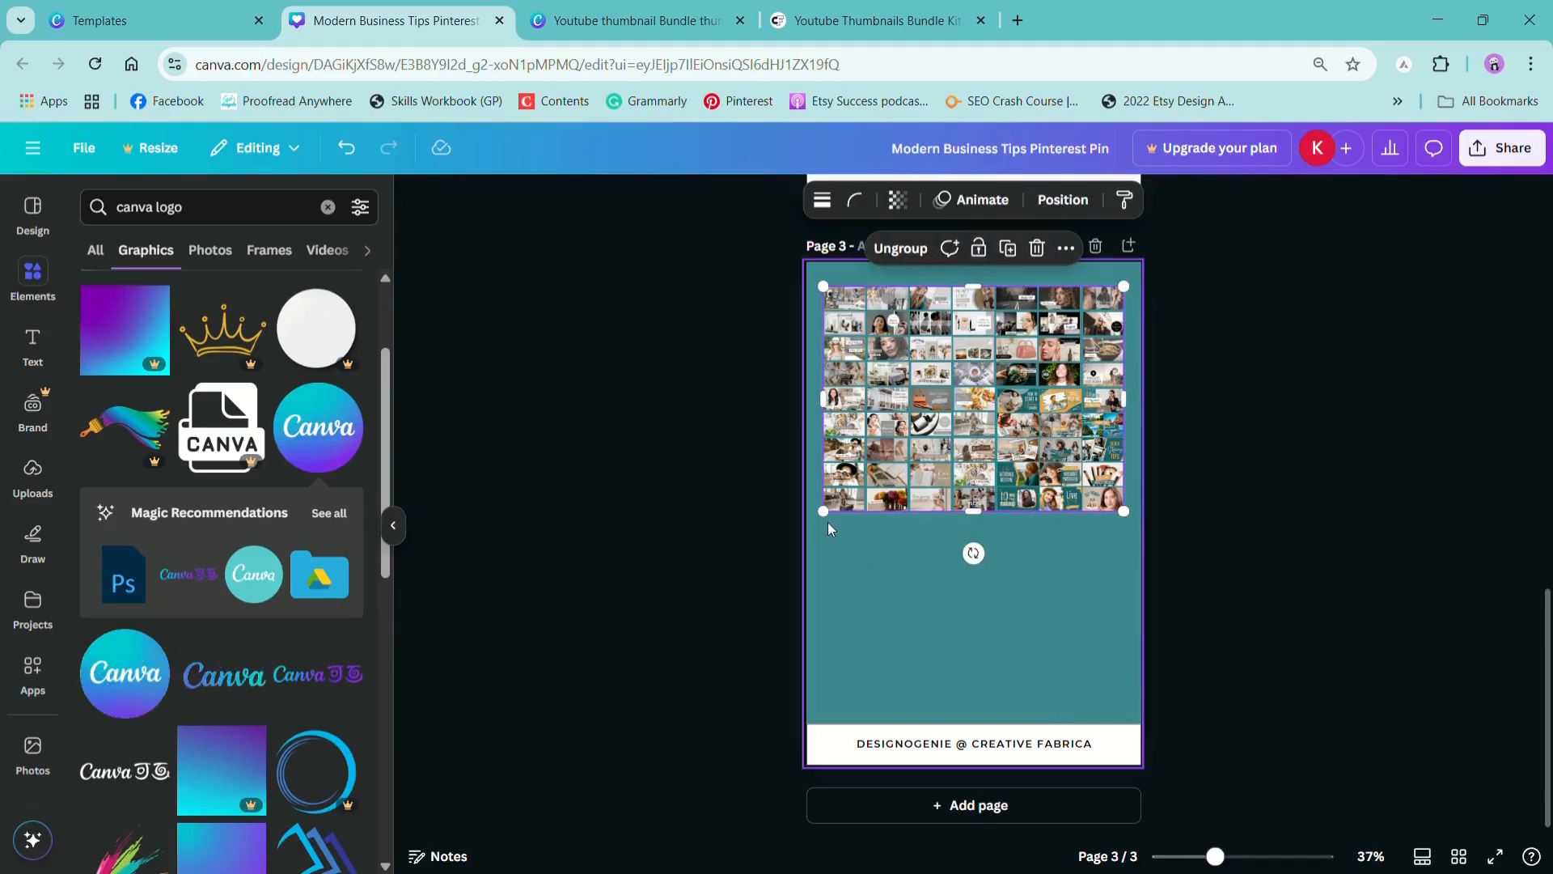
pyautogui.moveTo(823, 511); pyautogui.dragTo(575, 695)
pyautogui.moveTo(1001, 587); pyautogui.dragTo(1120, 575)
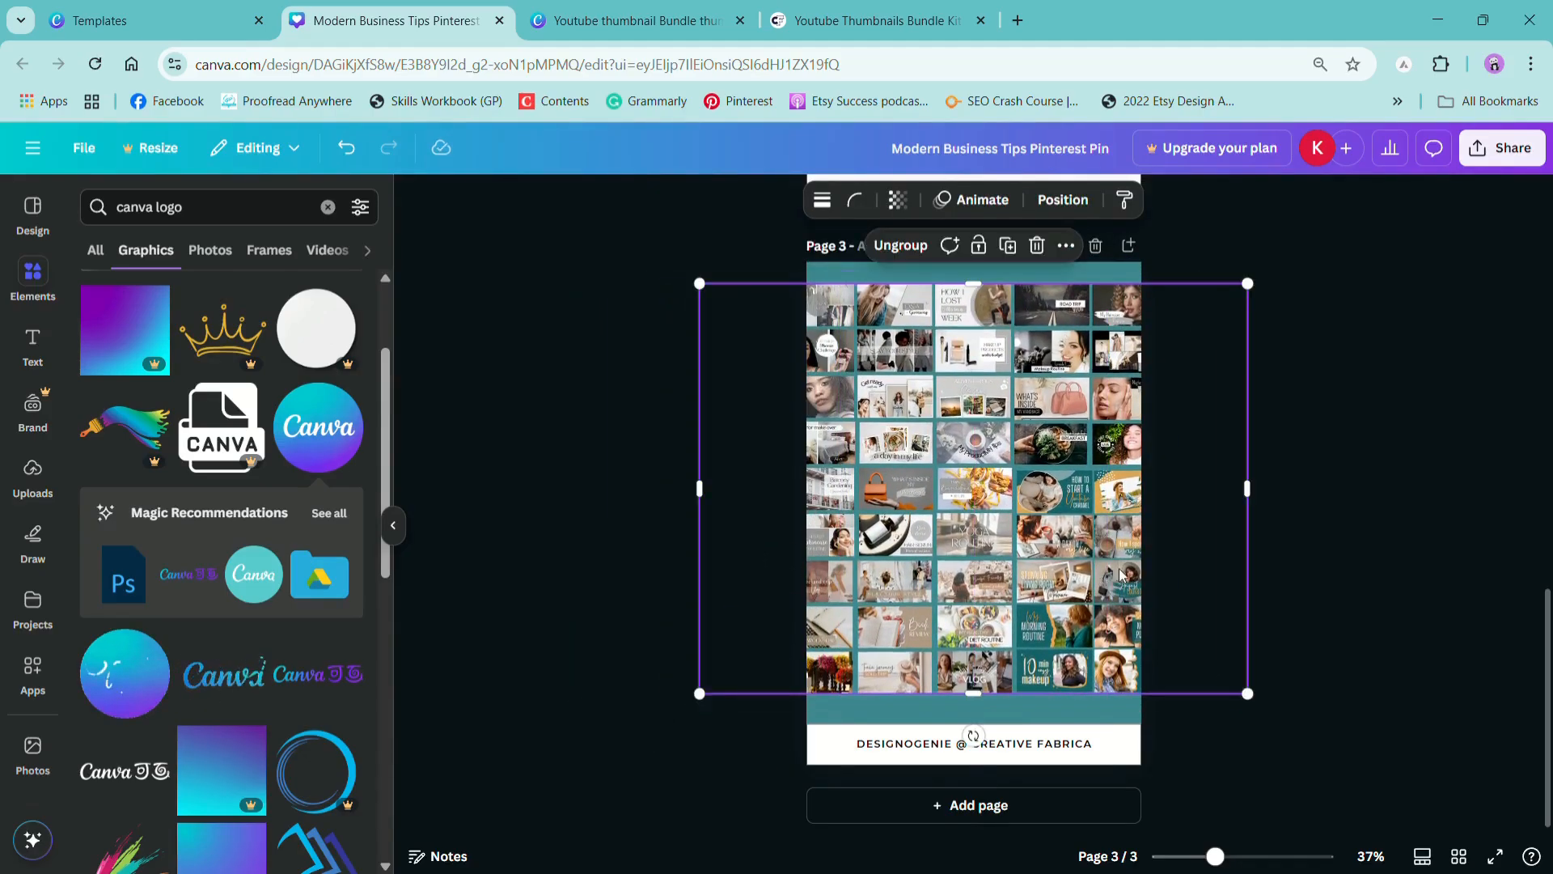
pyautogui.moveTo(1247, 693); pyautogui.dragTo(1295, 723)
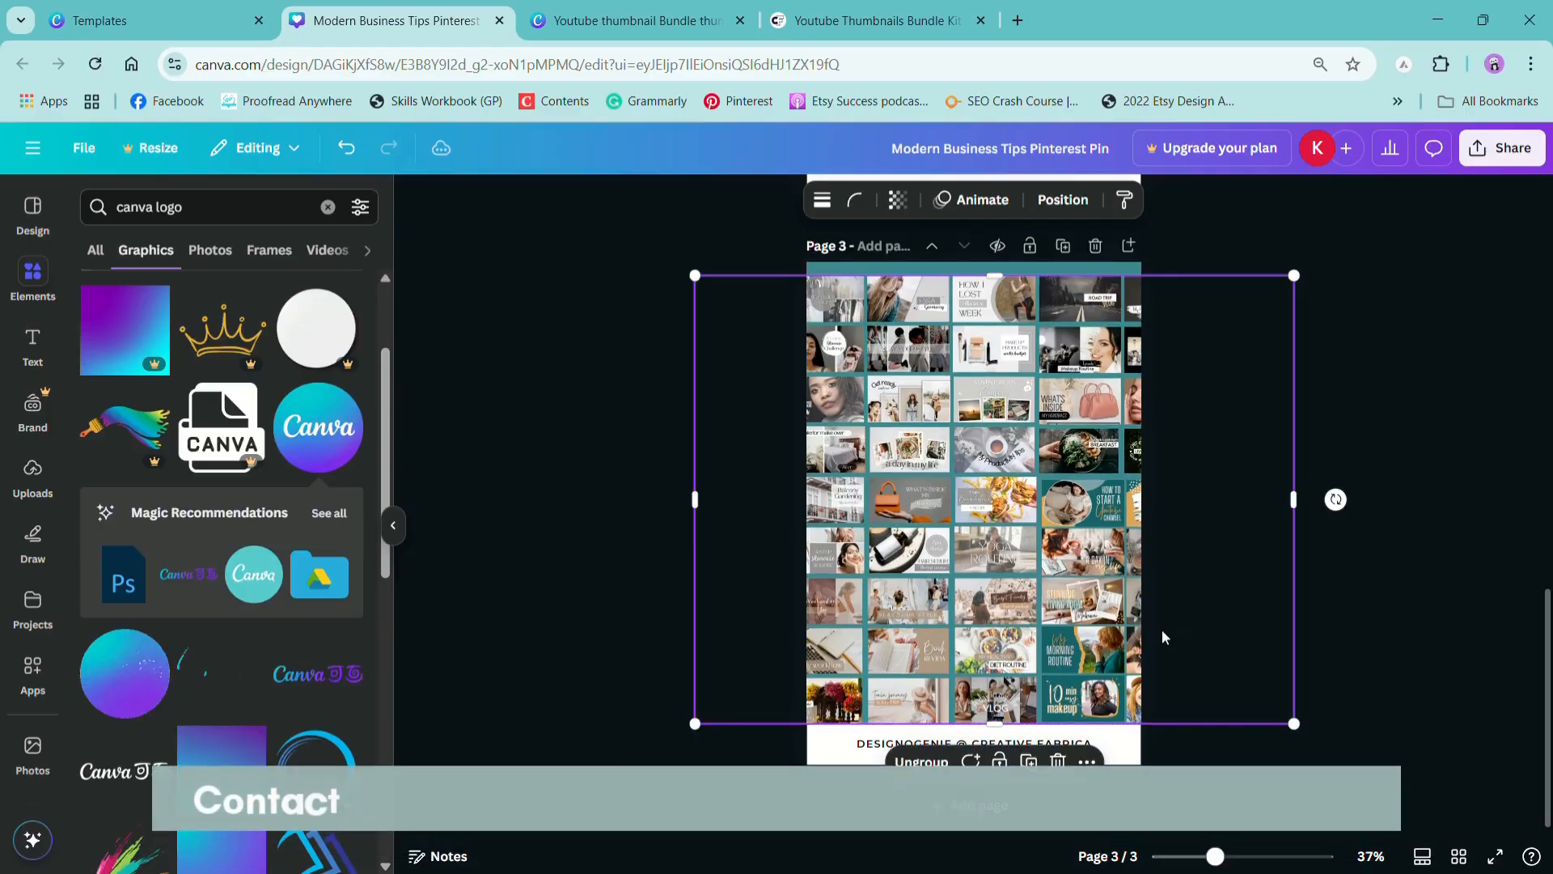
# Reduce the opacity of the enlarged collage on page 3 so the teal background shows through.
pyautogui.click(898, 200)
pyautogui.moveTo(942, 276); pyautogui.dragTo(899, 289)
pyautogui.click(1118, 272)
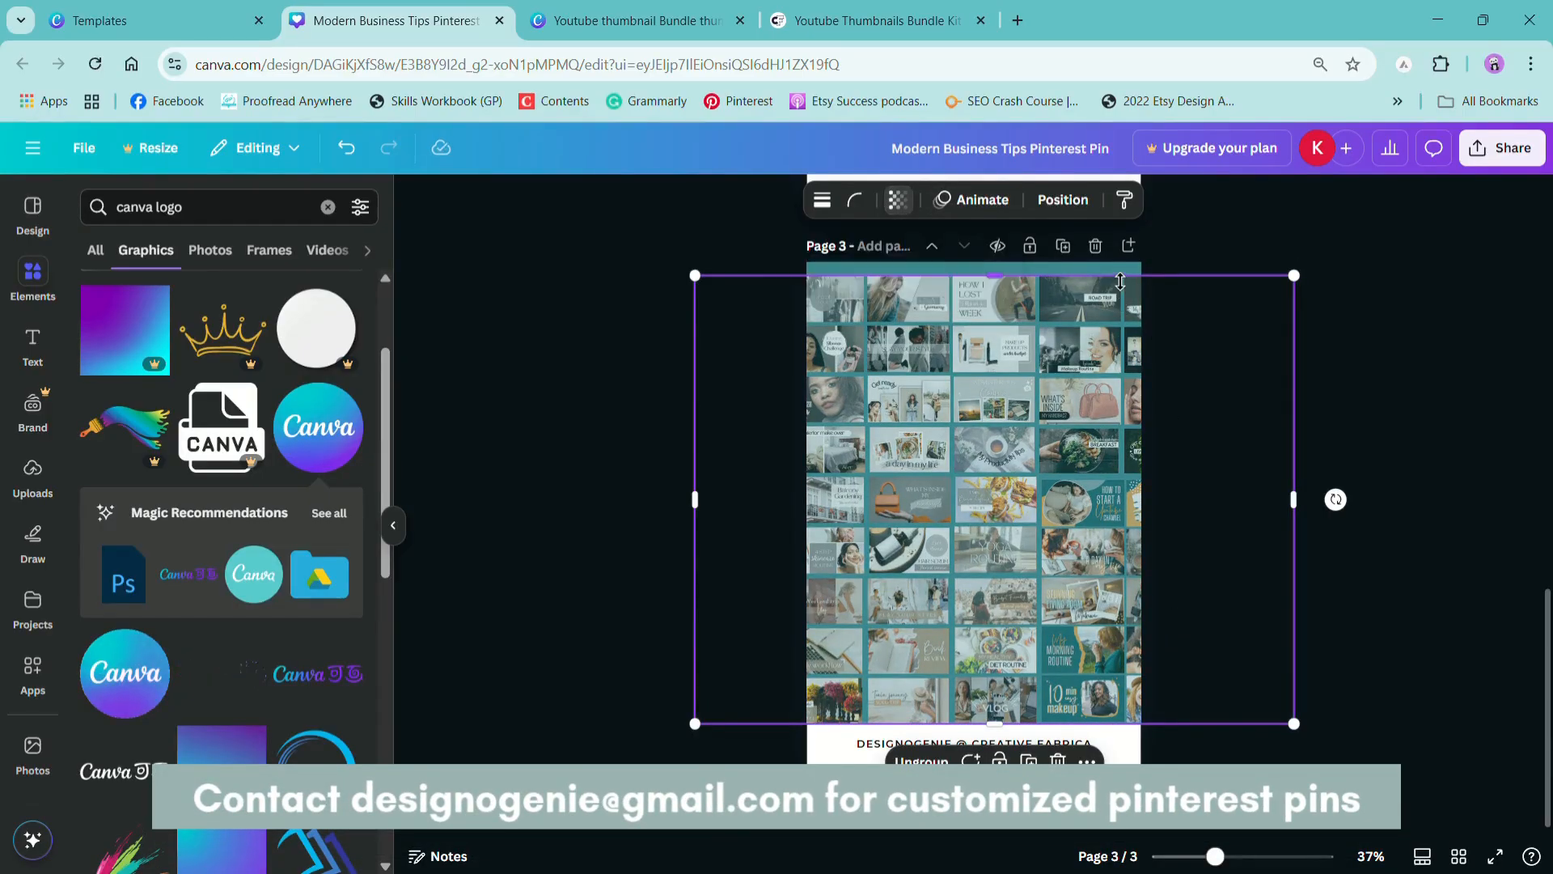
# Set the background color of page 3 to black.
pyautogui.click(1256, 235)
pyautogui.click(1056, 268)
pyautogui.click(883, 200)
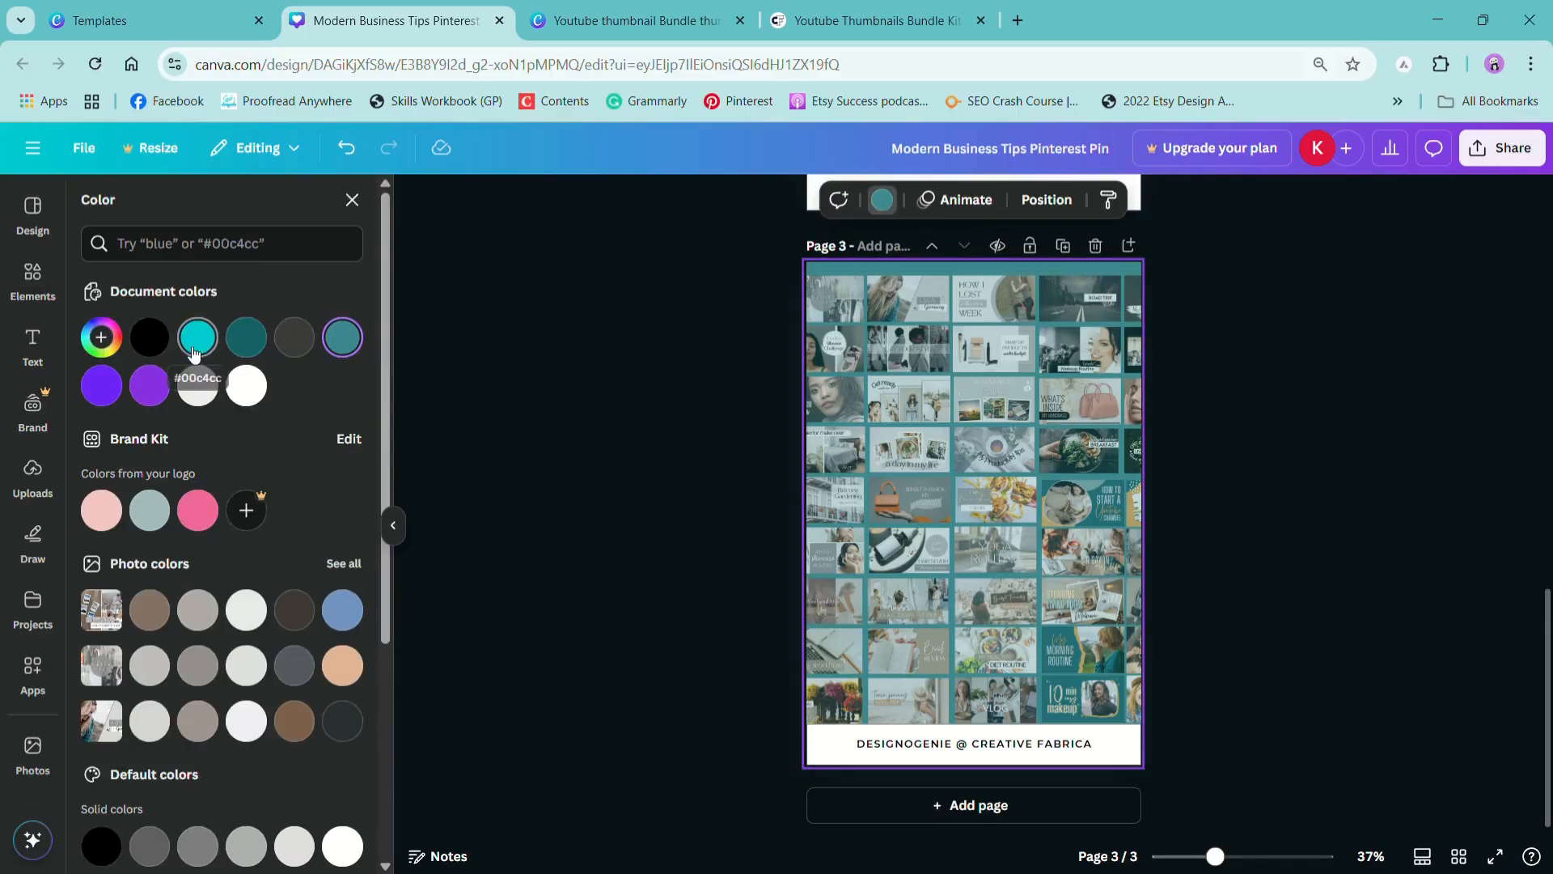
pyautogui.click(159, 343)
pyautogui.click(610, 272)
# Copy the Youtube thumbnails bundle title and Canva logo from page 2 onto page 3, placing them around the middle of the page.
pyautogui.scroll(5, 610, 272)
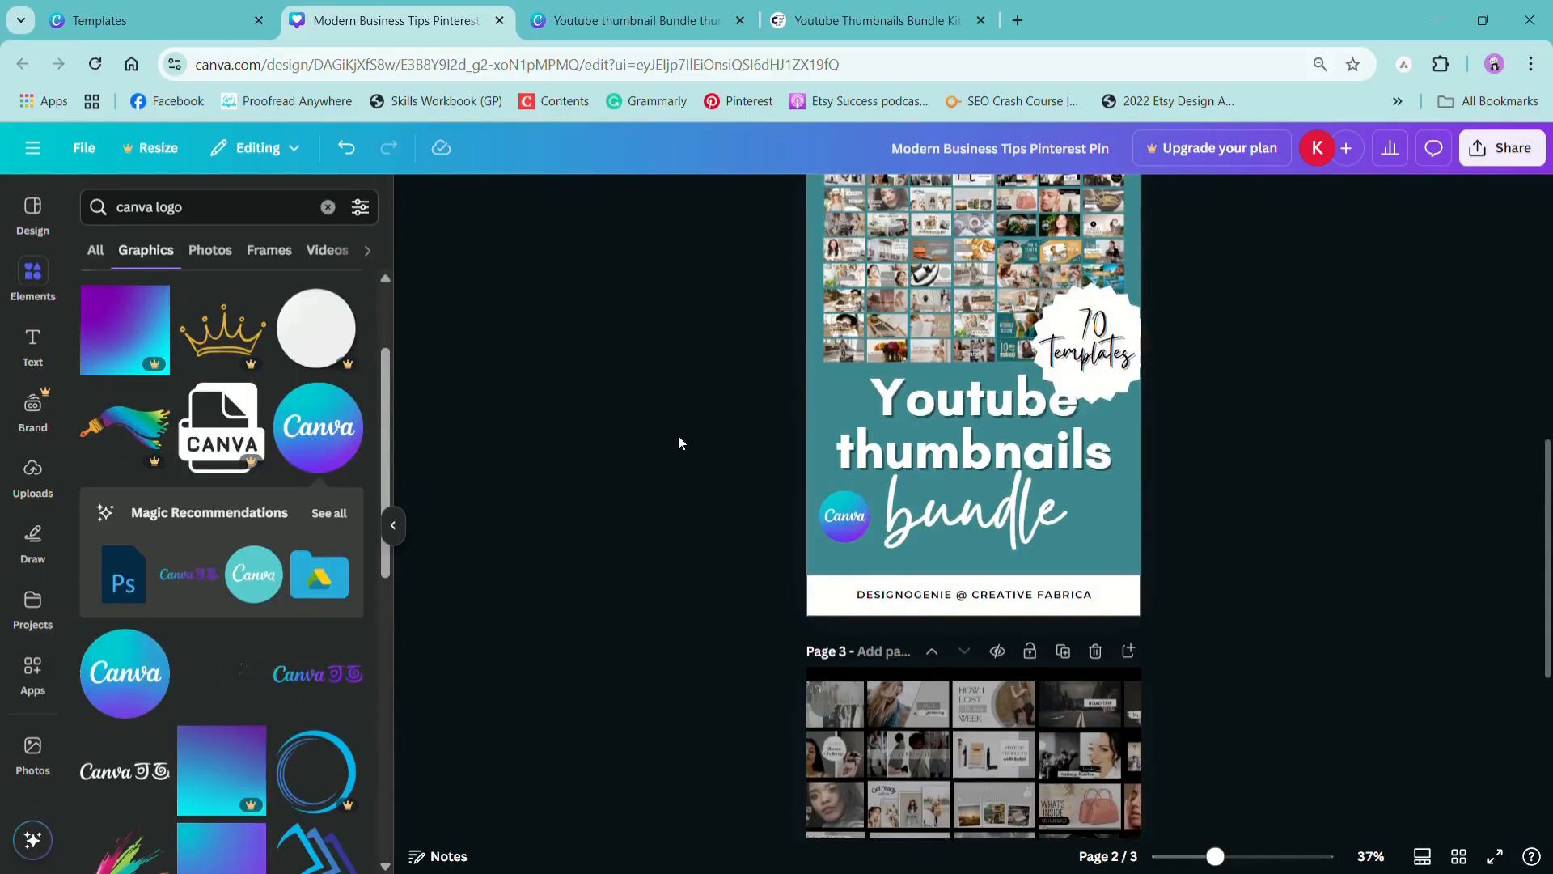
pyautogui.moveTo(741, 392); pyautogui.dragTo(944, 556)
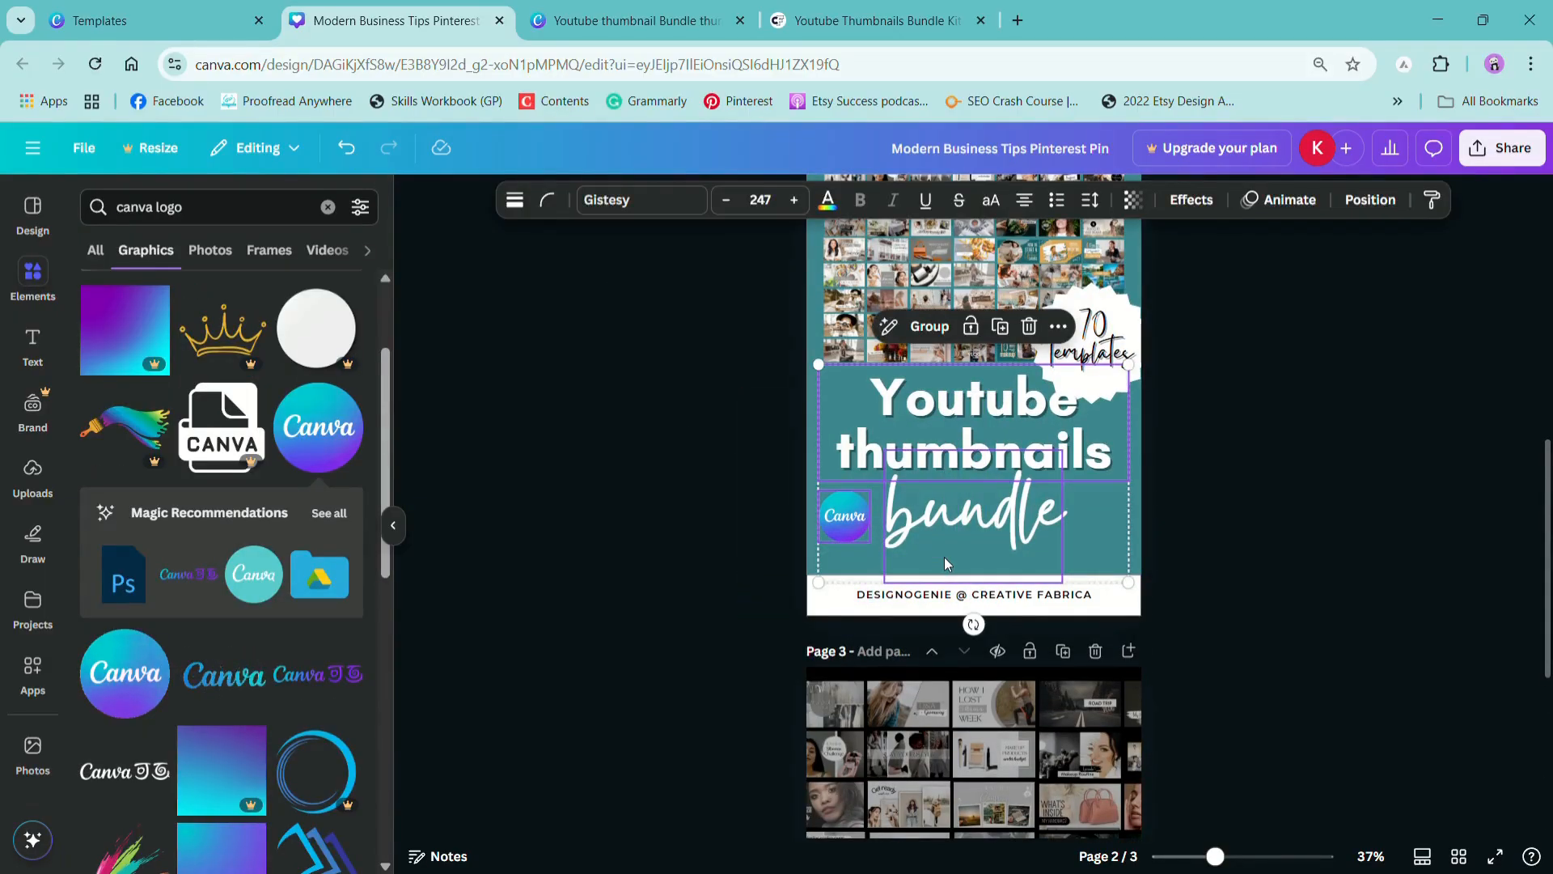
pyautogui.scroll(-5, 944, 557)
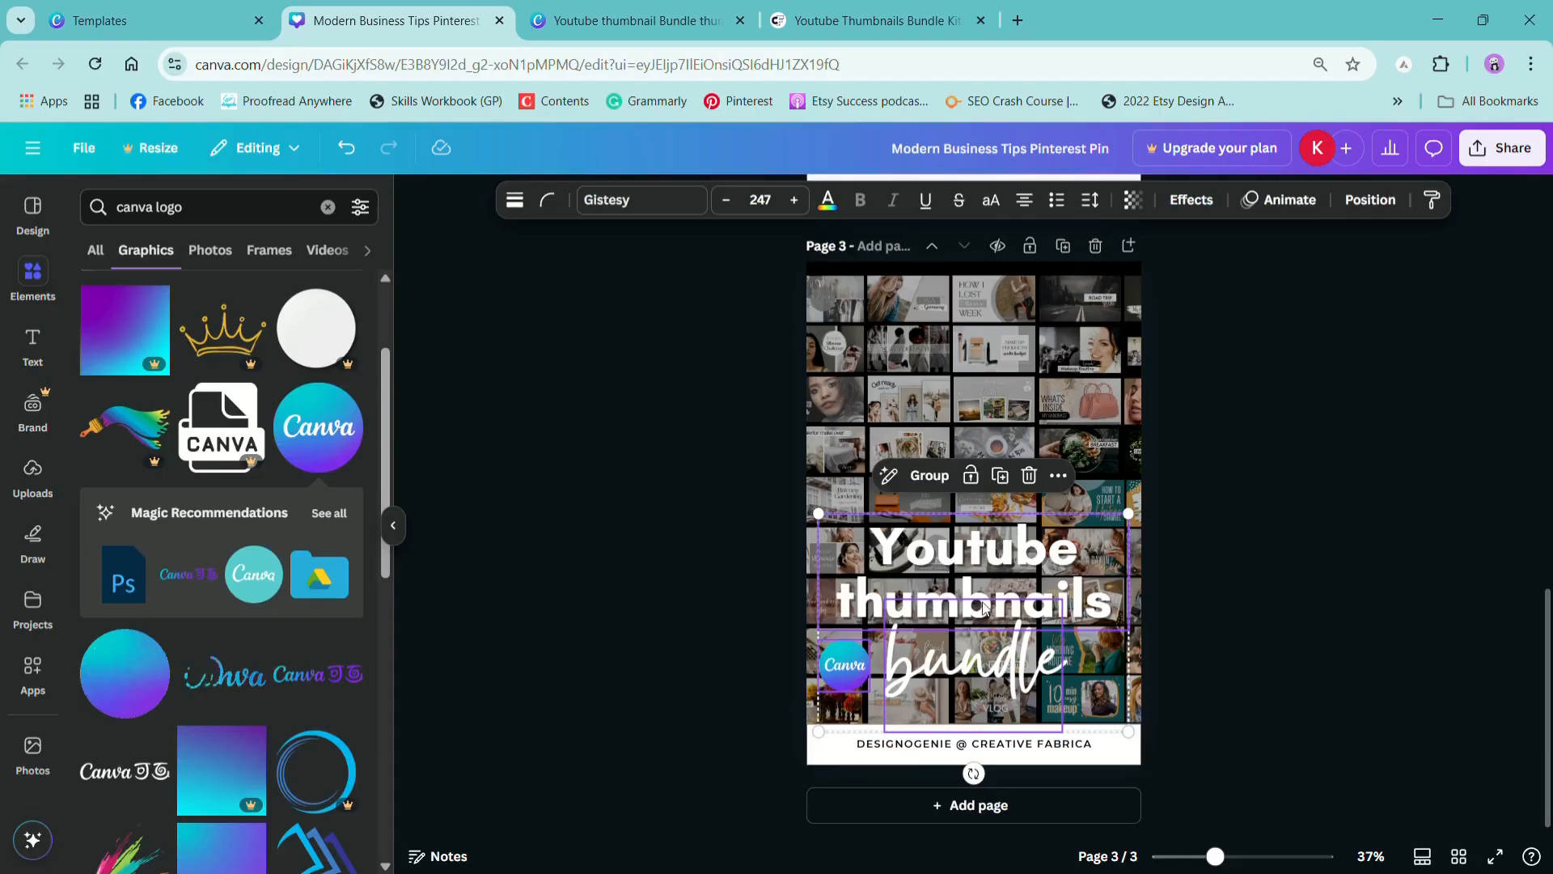
pyautogui.moveTo(987, 608); pyautogui.dragTo(995, 502)
# Fade the collage on page 3 further and enlarge it to cover the whole page, layered behind the white footer.
pyautogui.click(898, 202)
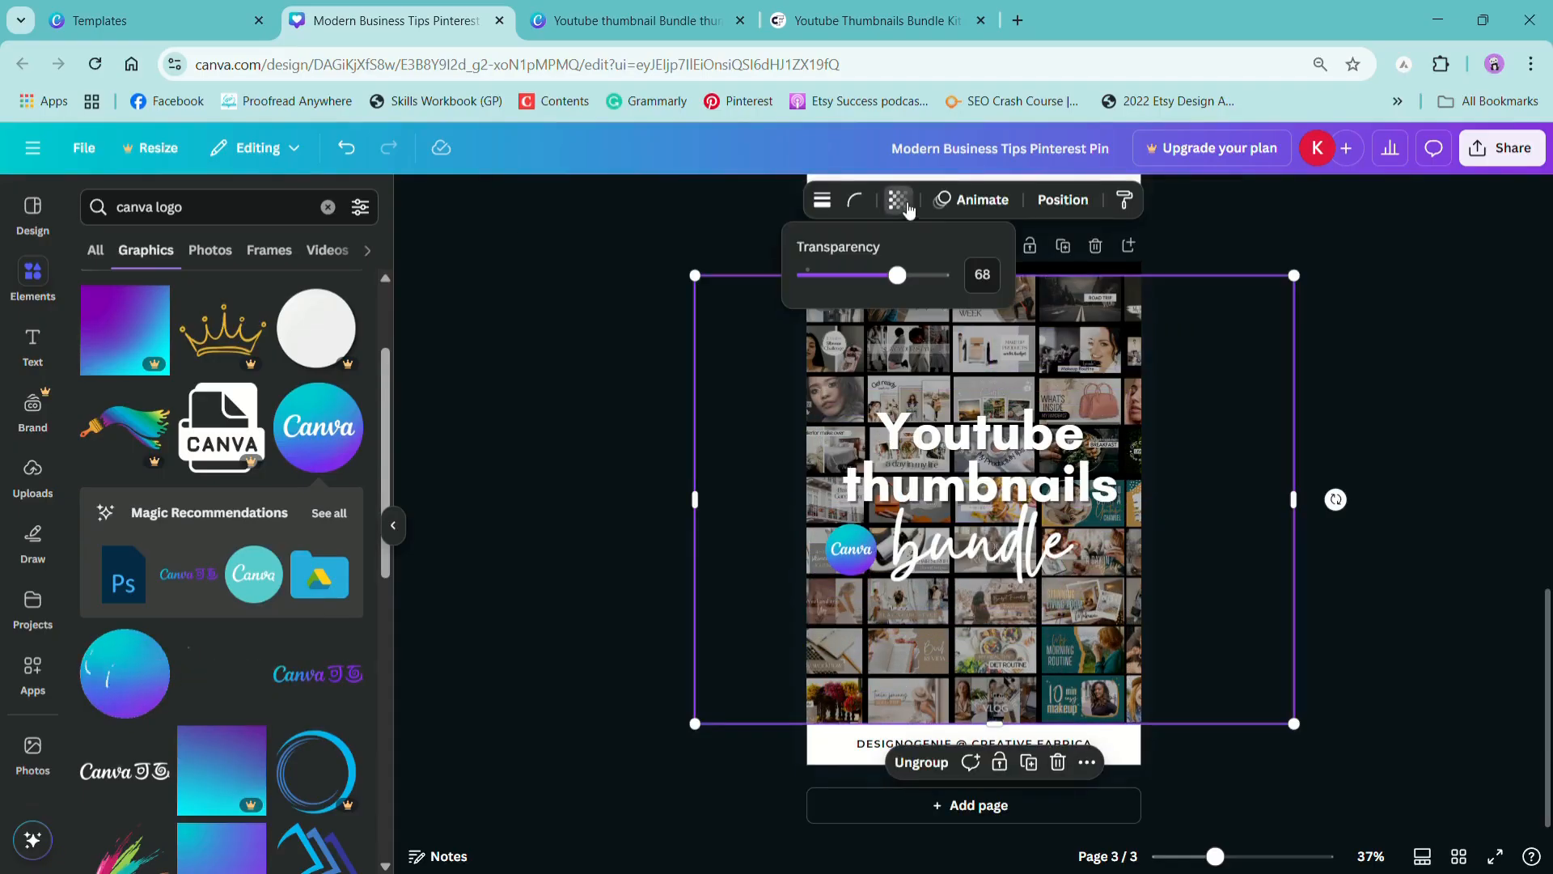
pyautogui.moveTo(902, 275)
pyautogui.mouseDown()
pyautogui.moveTo(870, 275)
pyautogui.moveTo(886, 280)
pyautogui.mouseUp()
pyautogui.moveTo(1294, 724); pyautogui.dragTo(1430, 799)
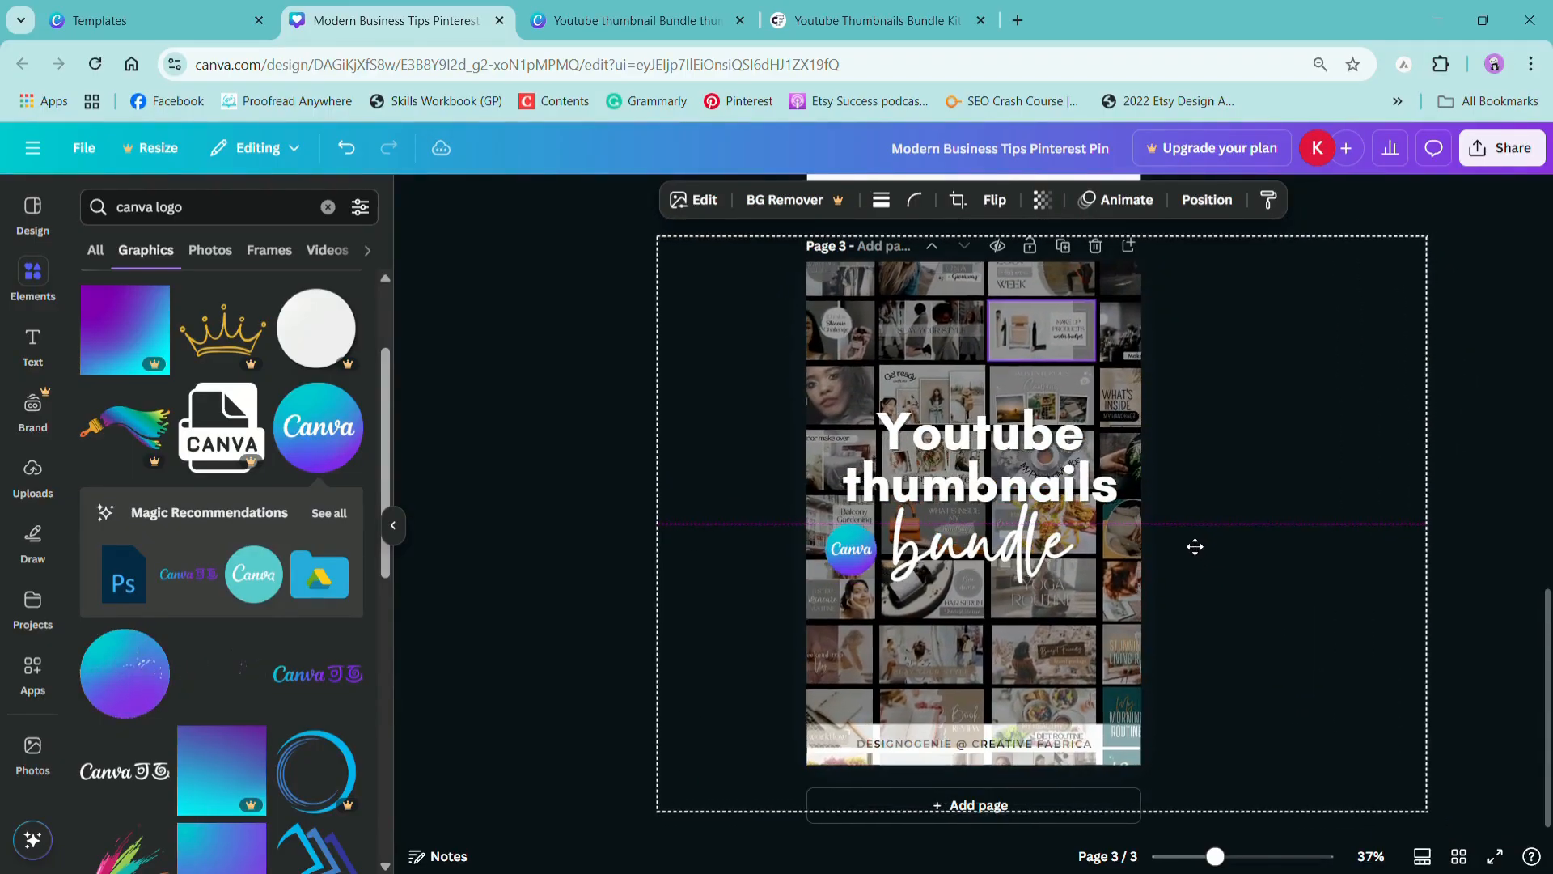
pyautogui.click(1208, 200)
# Enlarge the Canva logo below the title on page 3 and copy the 70 Templates badge from page 2 beside it.
pyautogui.moveTo(855, 577); pyautogui.dragTo(1081, 670)
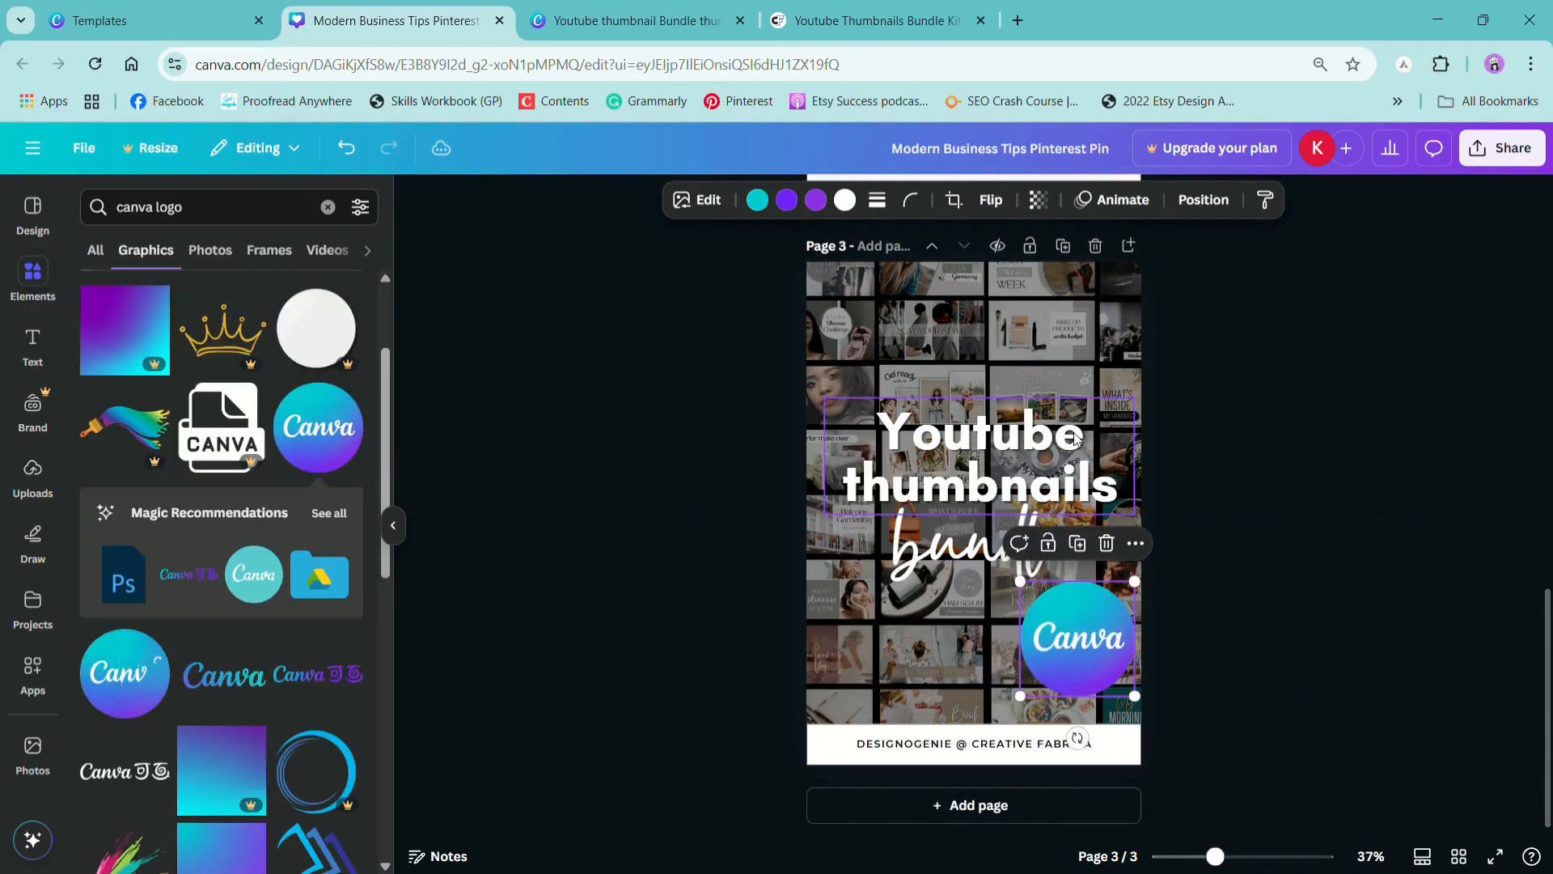
pyautogui.scroll(6, 1133, 453)
pyautogui.click(1117, 455)
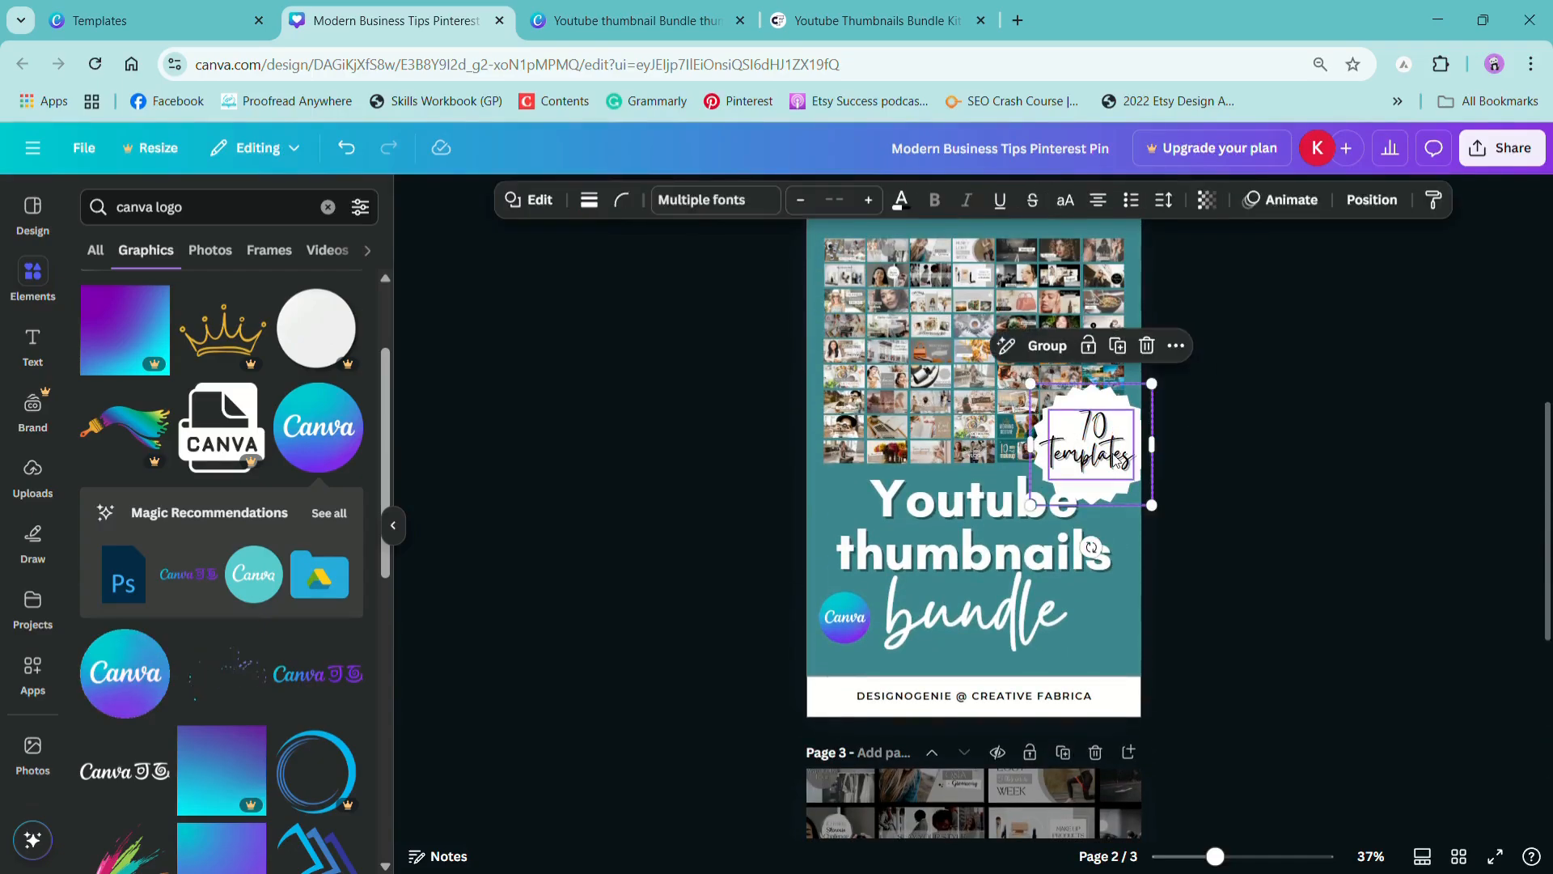
pyautogui.scroll(-6, 1119, 462)
pyautogui.hotkey('ctrl', 'v')
pyautogui.moveTo(1080, 553); pyautogui.dragTo(873, 656)
pyautogui.moveTo(1100, 658); pyautogui.dragTo(1065, 669)
pyautogui.moveTo(730, 651); pyautogui.dragTo(858, 663)
pyautogui.click(823, 553)
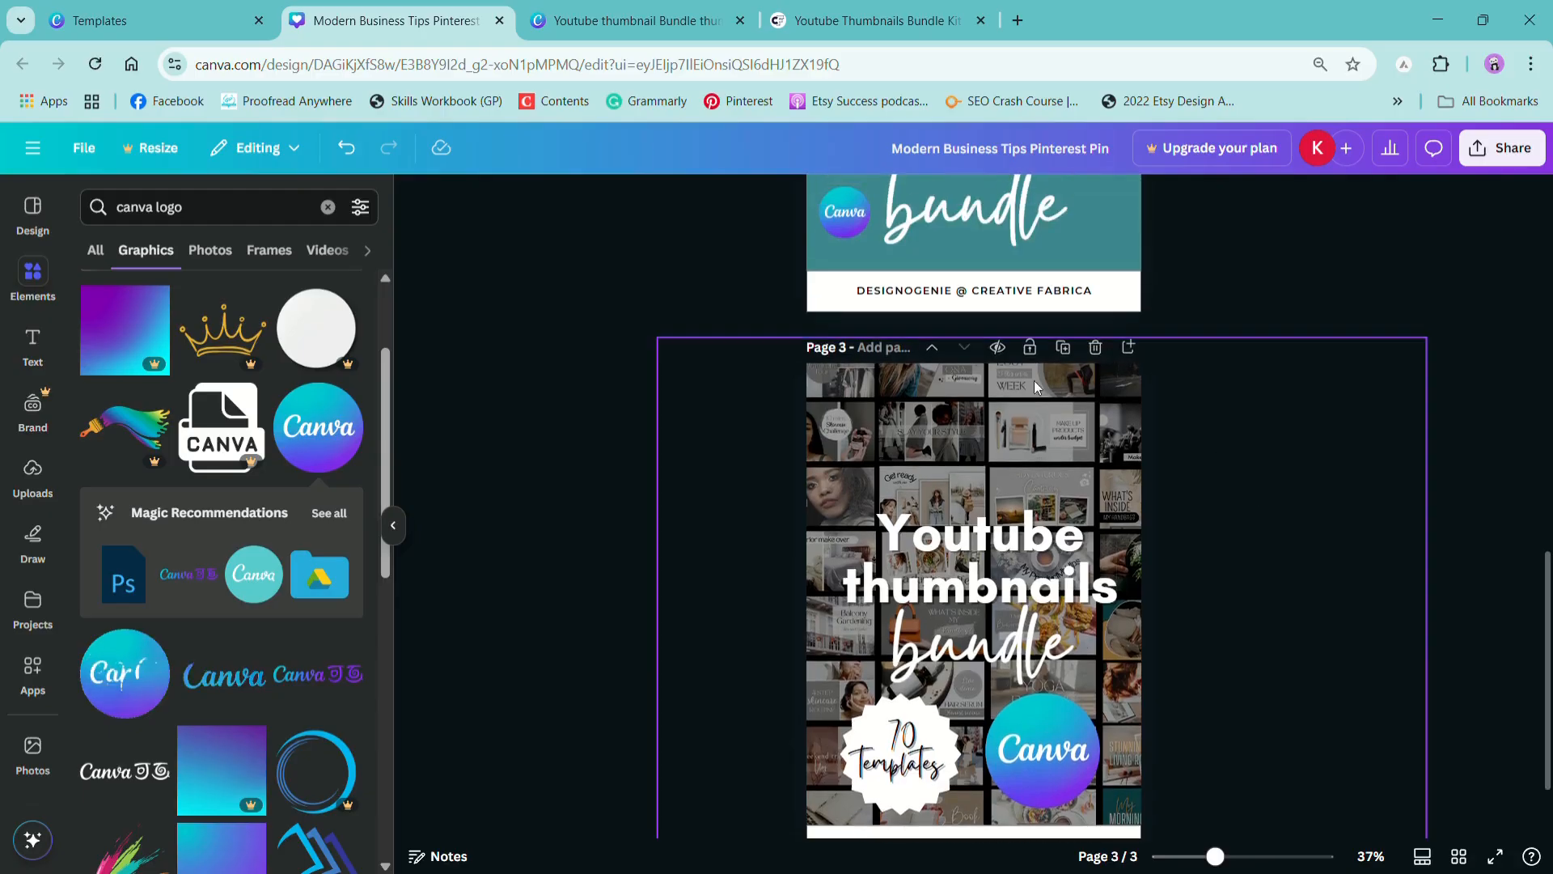
# Duplicate page 3 and raise the collage's opacity on the new page 4 to 79.
pyautogui.click(1063, 340)
pyautogui.click(851, 293)
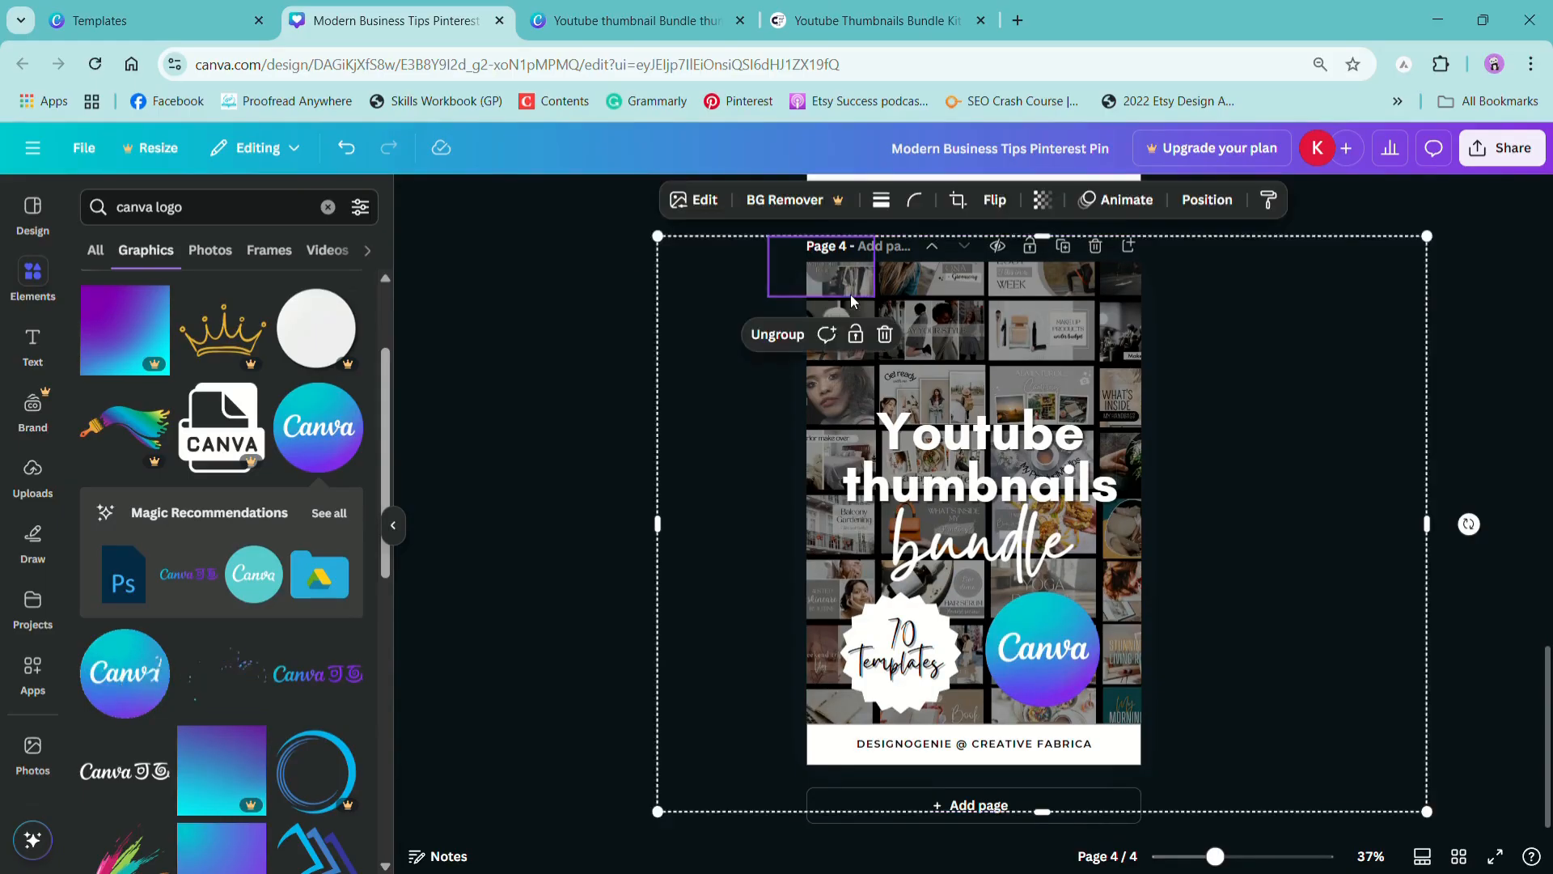
pyautogui.click(898, 199)
pyautogui.moveTo(883, 275); pyautogui.dragTo(920, 289)
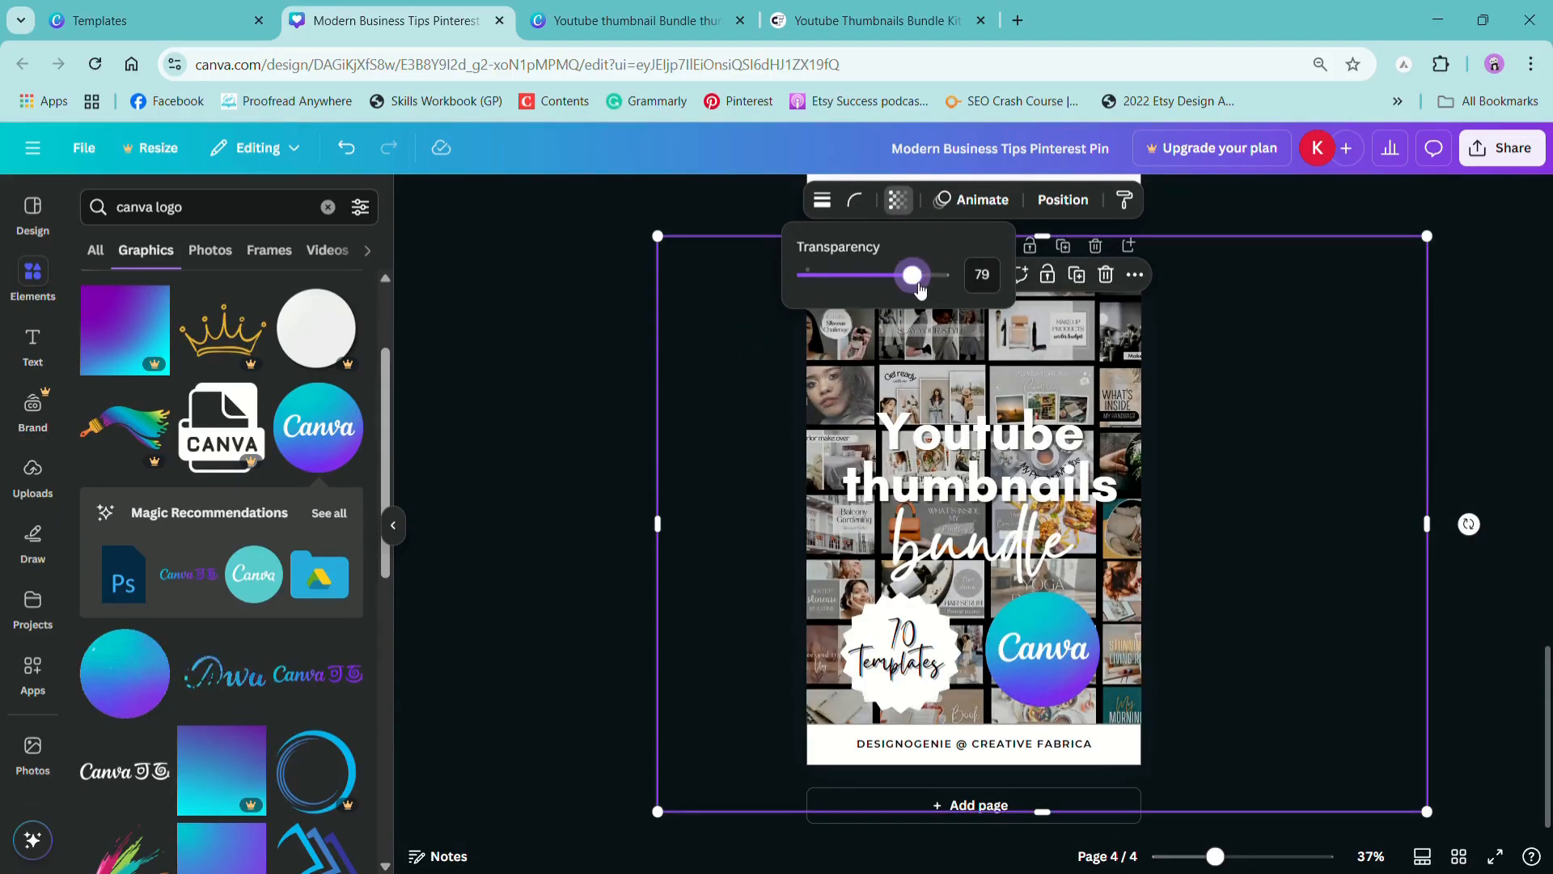
# Tilt the collage on page 4 diagonally and enlarge it slightly so it still covers the page.
pyautogui.moveTo(1468, 524); pyautogui.dragTo(1426, 712)
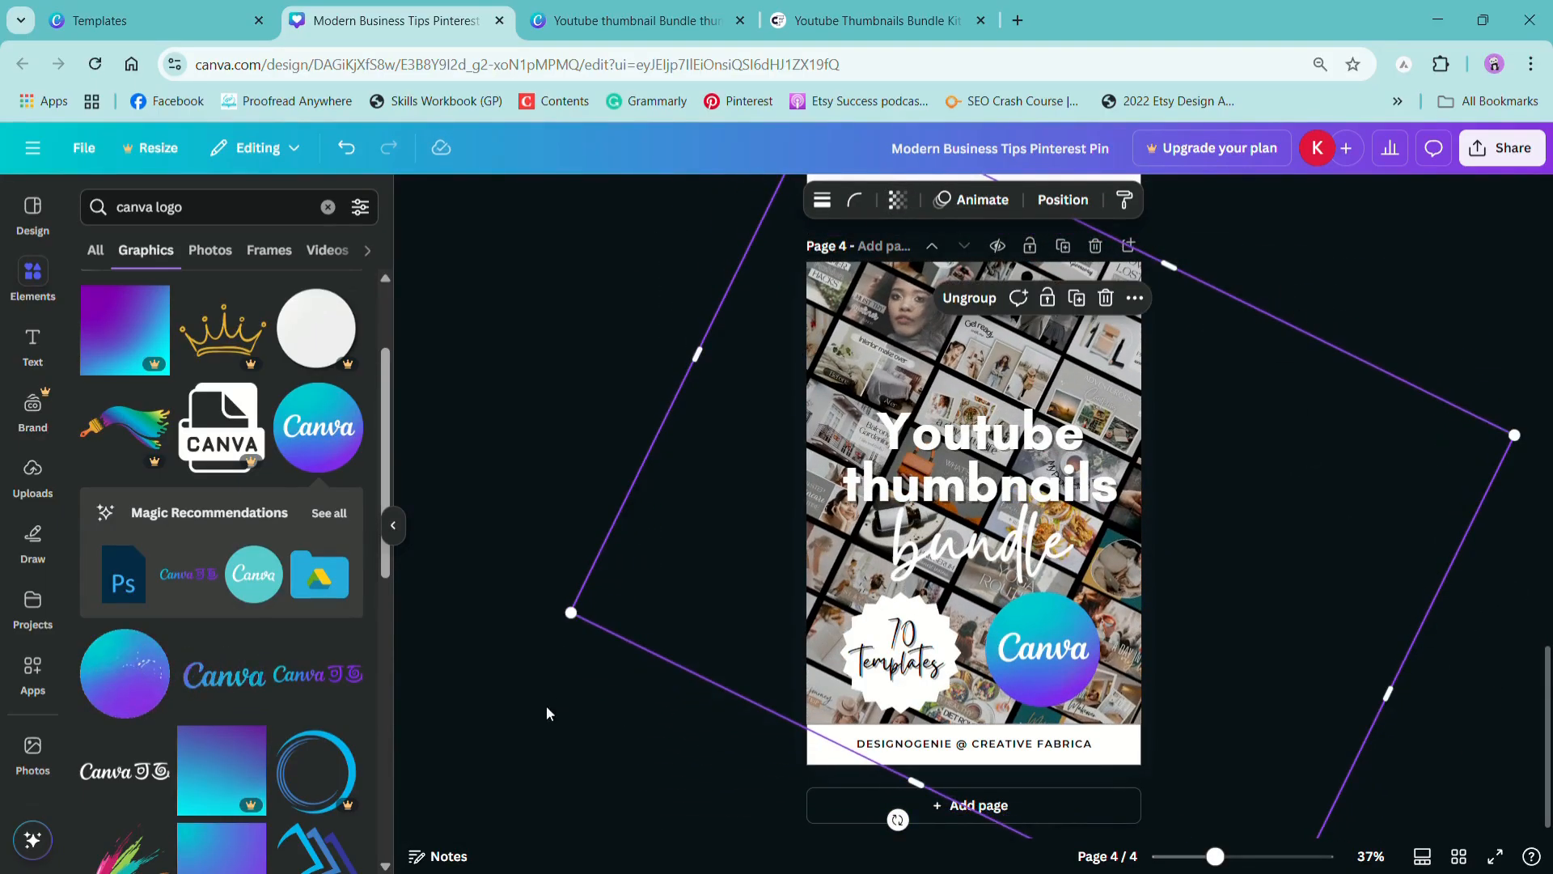
pyautogui.moveTo(572, 613); pyautogui.dragTo(556, 622)
pyautogui.click(1230, 390)
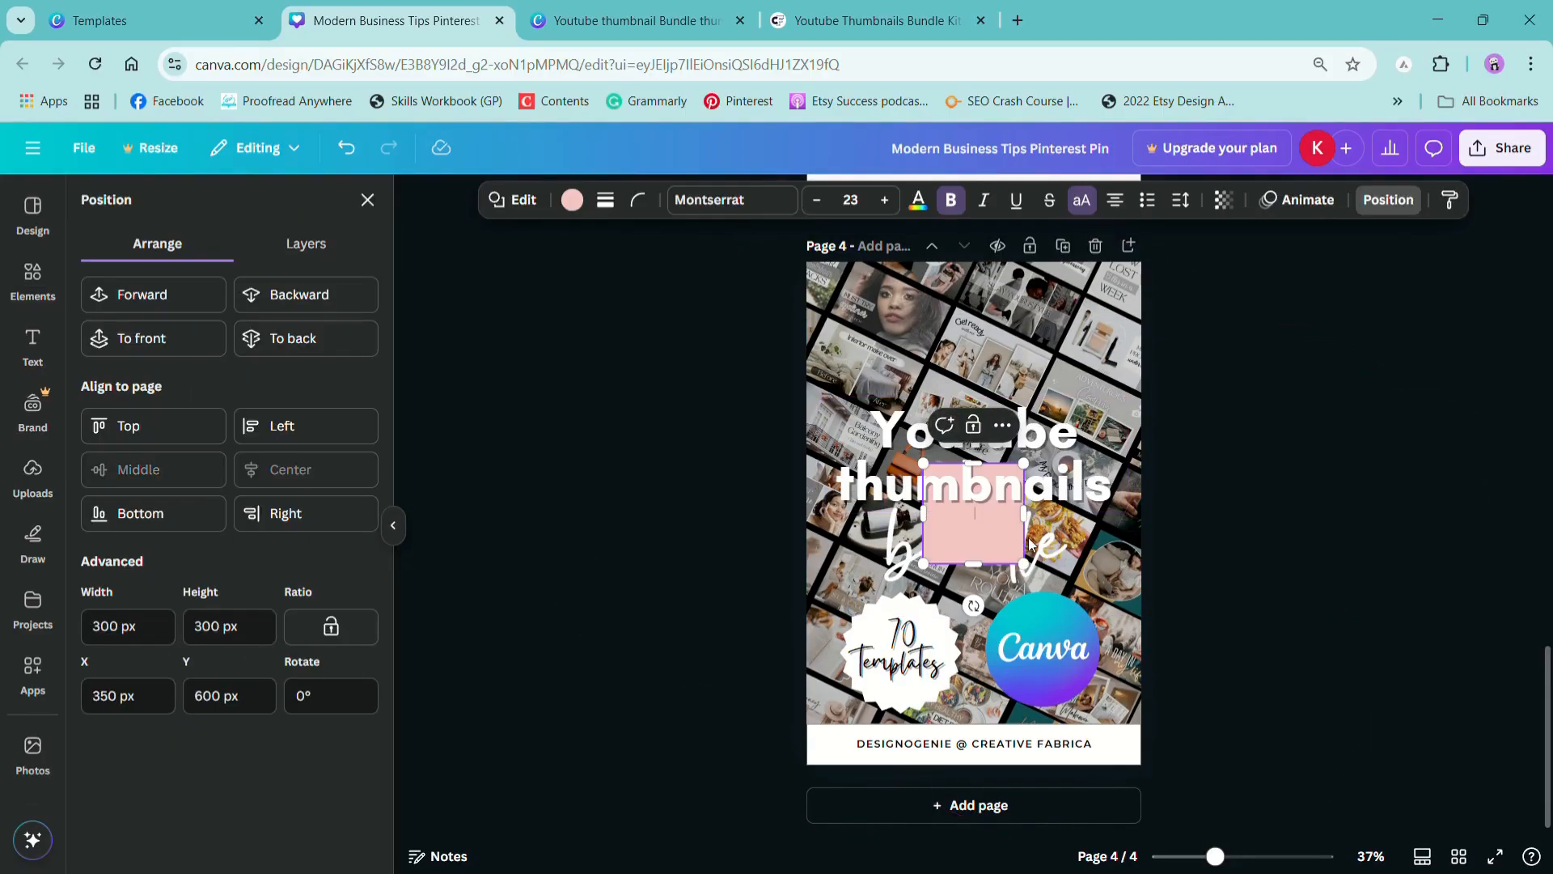
# Stretch the pink square on page 4 over the entire title area and send it behind the title text.
pyautogui.moveTo(1024, 565); pyautogui.dragTo(1117, 609)
pyautogui.moveTo(1051, 558); pyautogui.dragTo(948, 491)
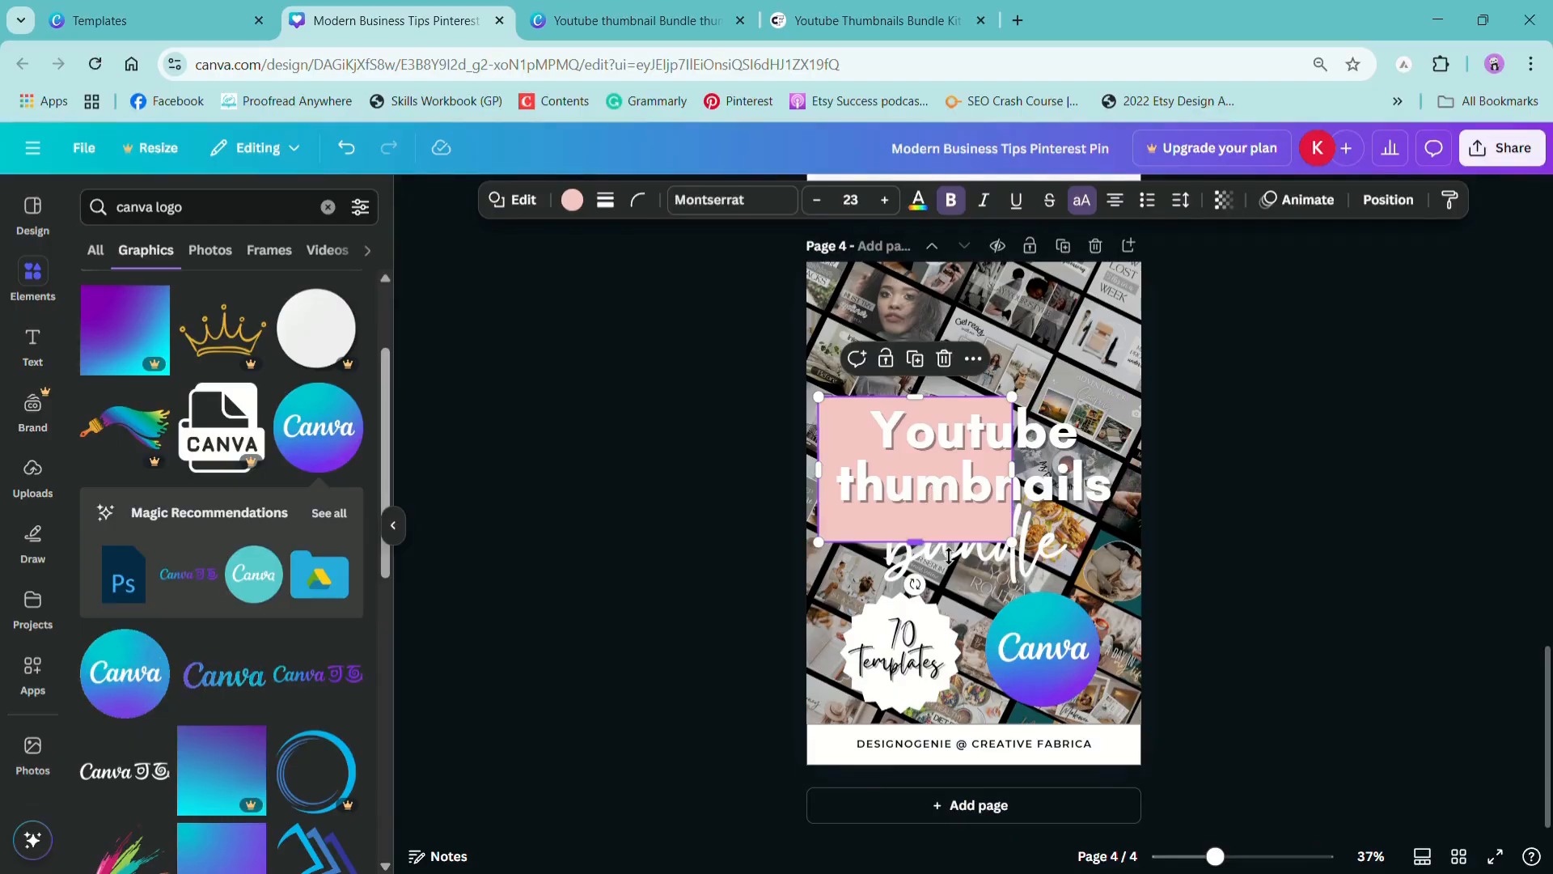
pyautogui.moveTo(915, 542); pyautogui.dragTo(922, 591)
pyautogui.moveTo(1012, 493); pyautogui.dragTo(1131, 495)
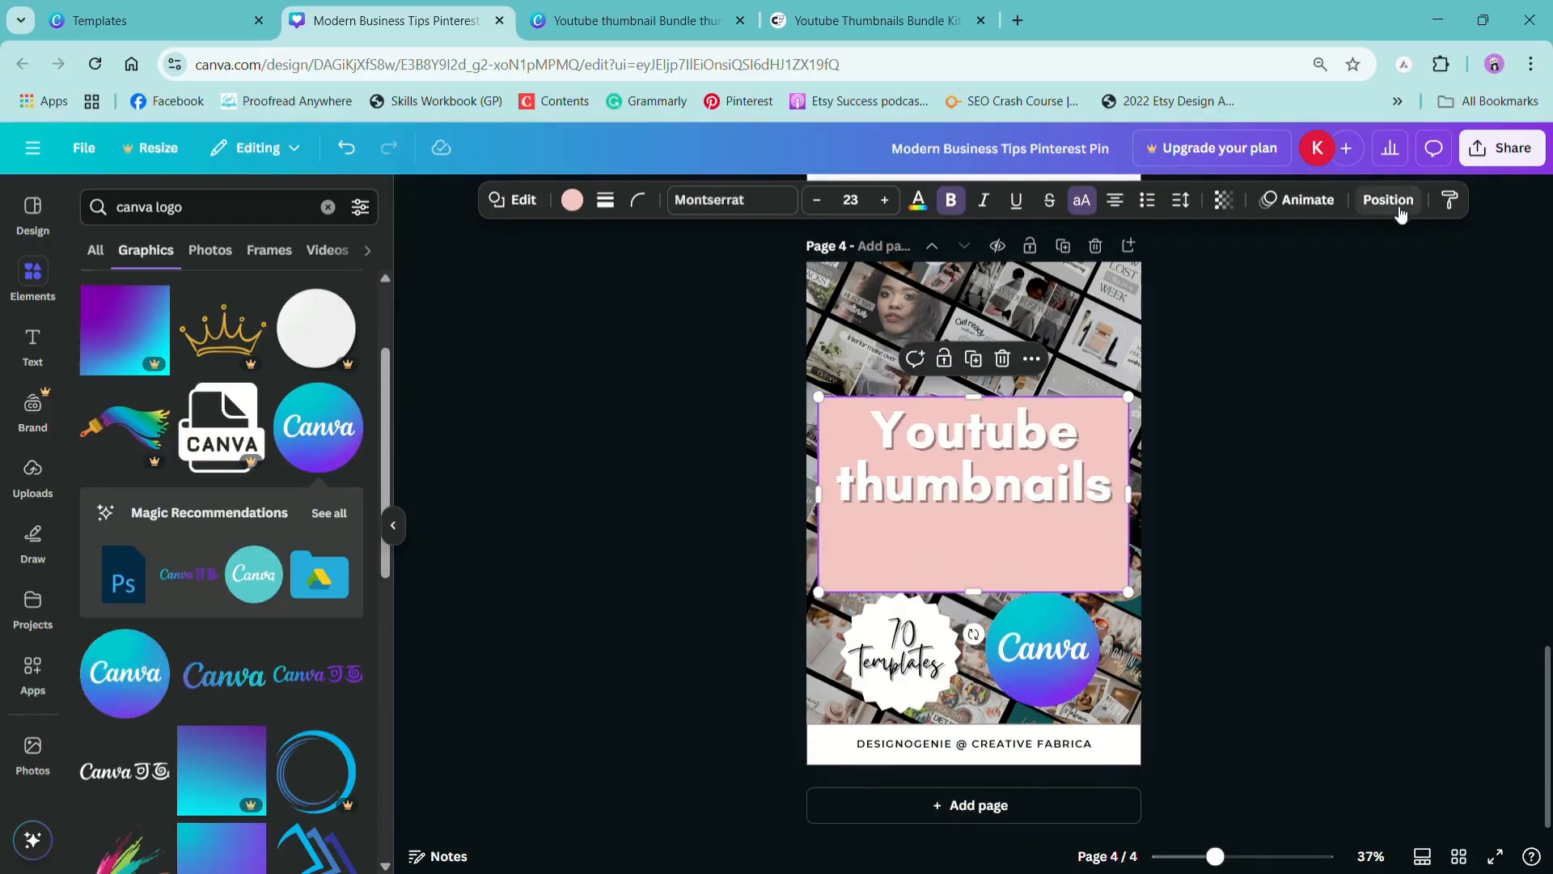
pyautogui.click(1389, 200)
# Fill the title rectangle with dark teal and shorten it to back only the words Youtube thumbnails.
pyautogui.click(572, 200)
pyautogui.click(207, 344)
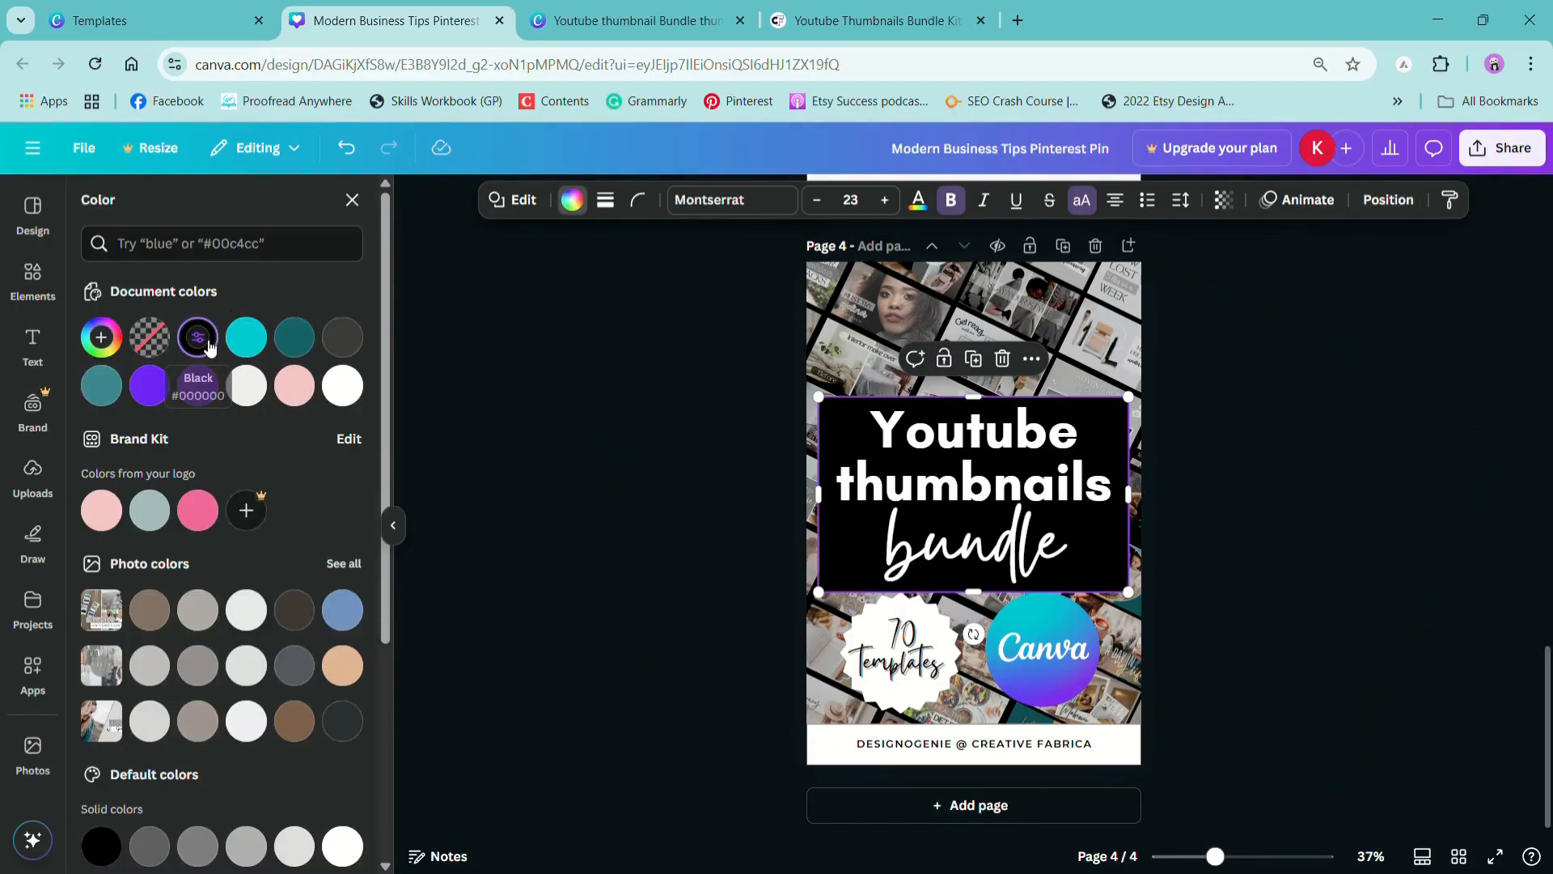
pyautogui.click(294, 338)
pyautogui.moveTo(1120, 603); pyautogui.dragTo(1134, 535)
# Add a second rectangle of about 868 × 234 px directly below the teal one and fill it white.
pyautogui.press('r')
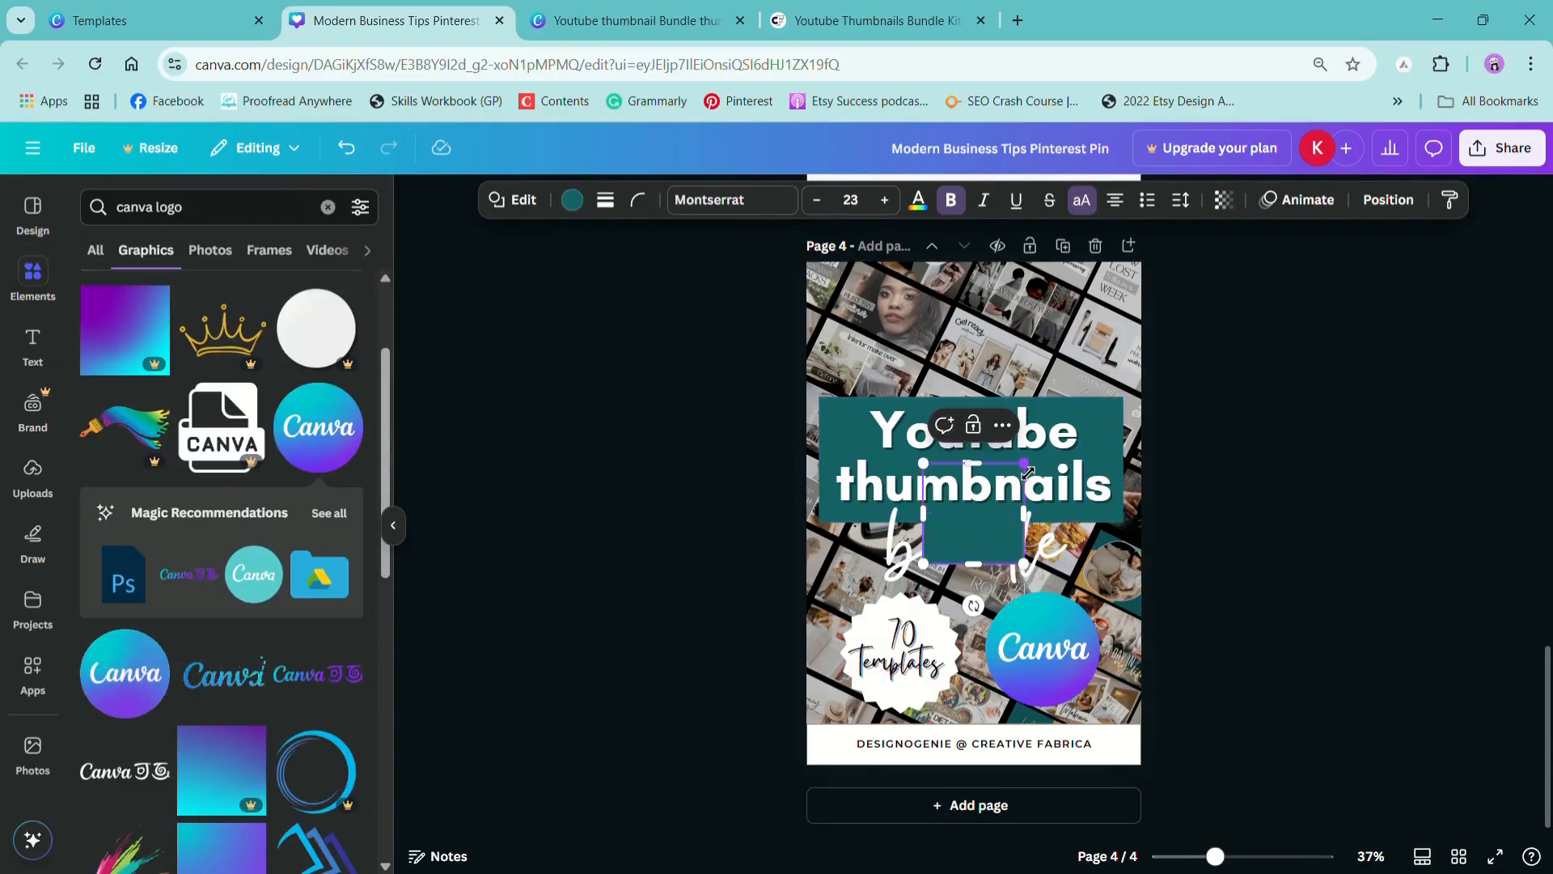
pyautogui.moveTo(1027, 472); pyautogui.dragTo(1133, 522)
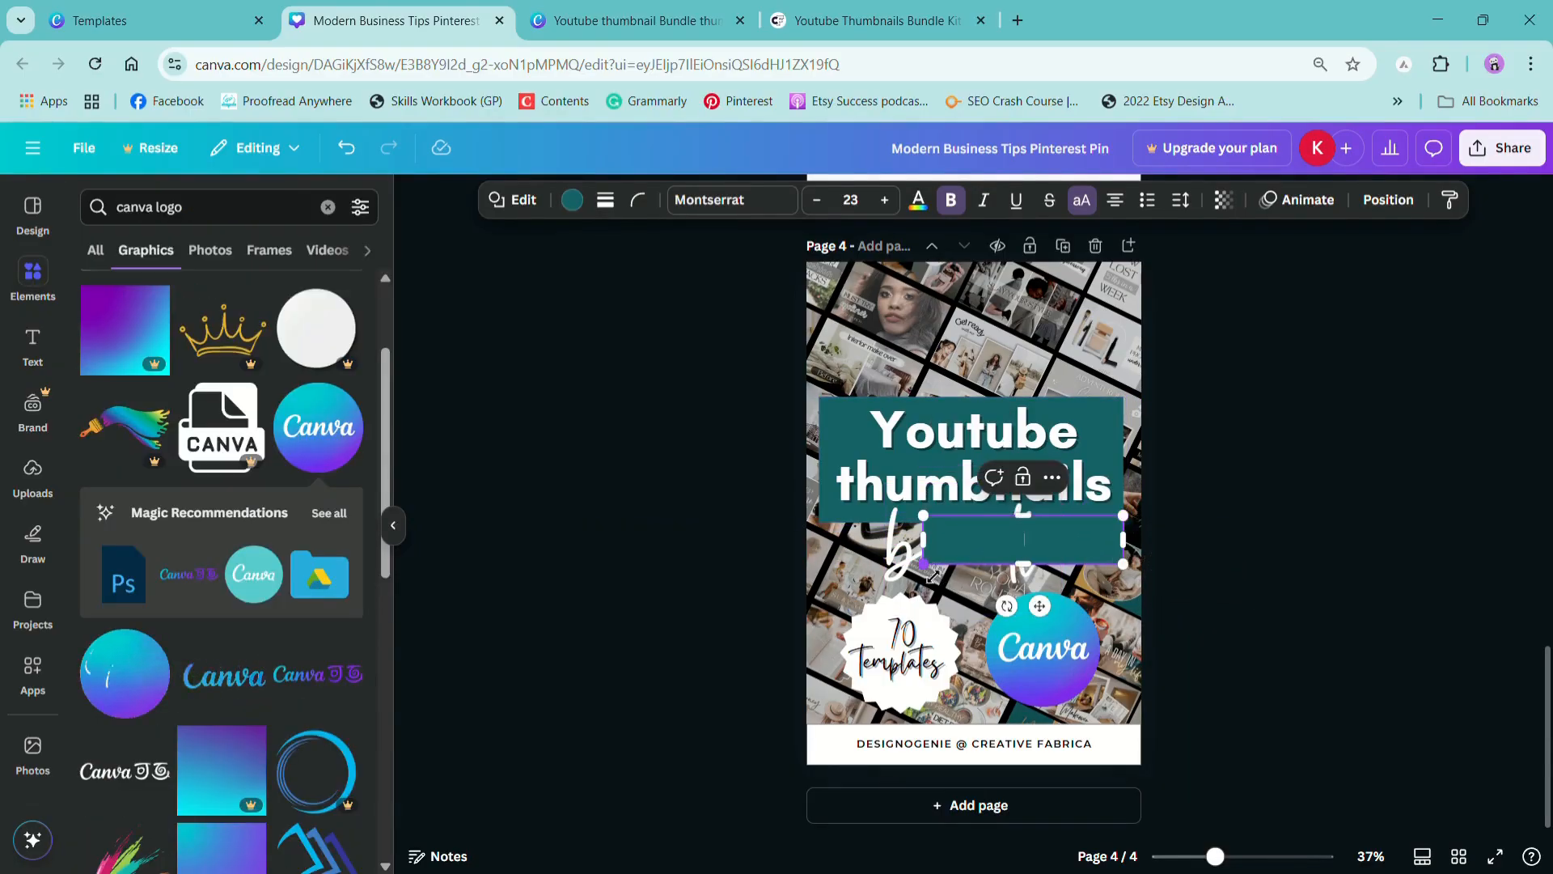
pyautogui.moveTo(932, 576); pyautogui.dragTo(843, 607)
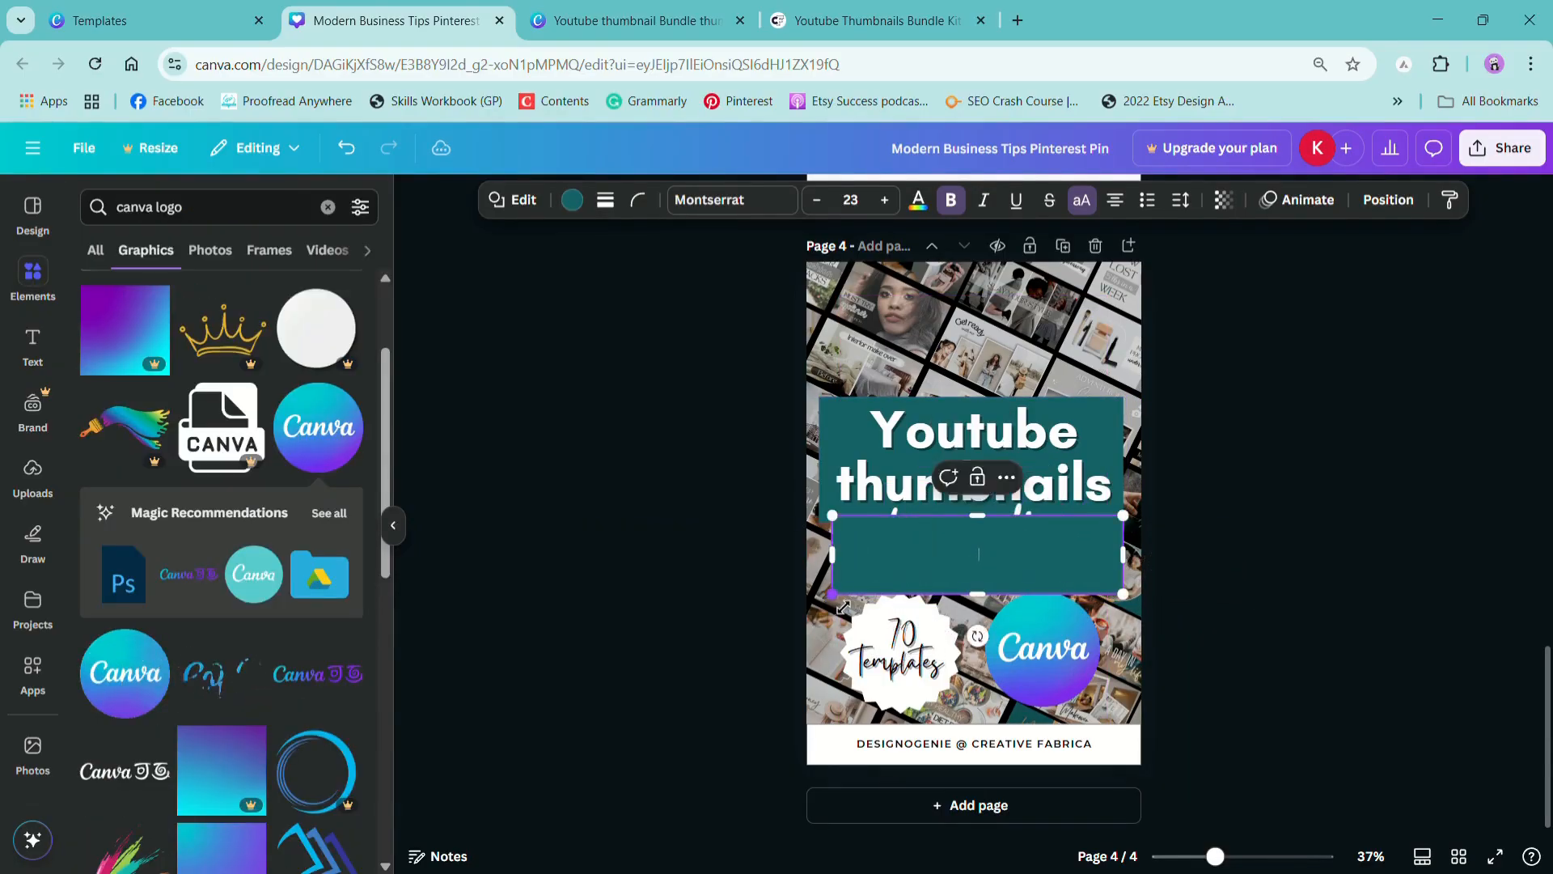
pyautogui.click(572, 200)
pyautogui.click(285, 387)
# Send the white rectangle behind the word bundle and color that word black.
pyautogui.click(1388, 199)
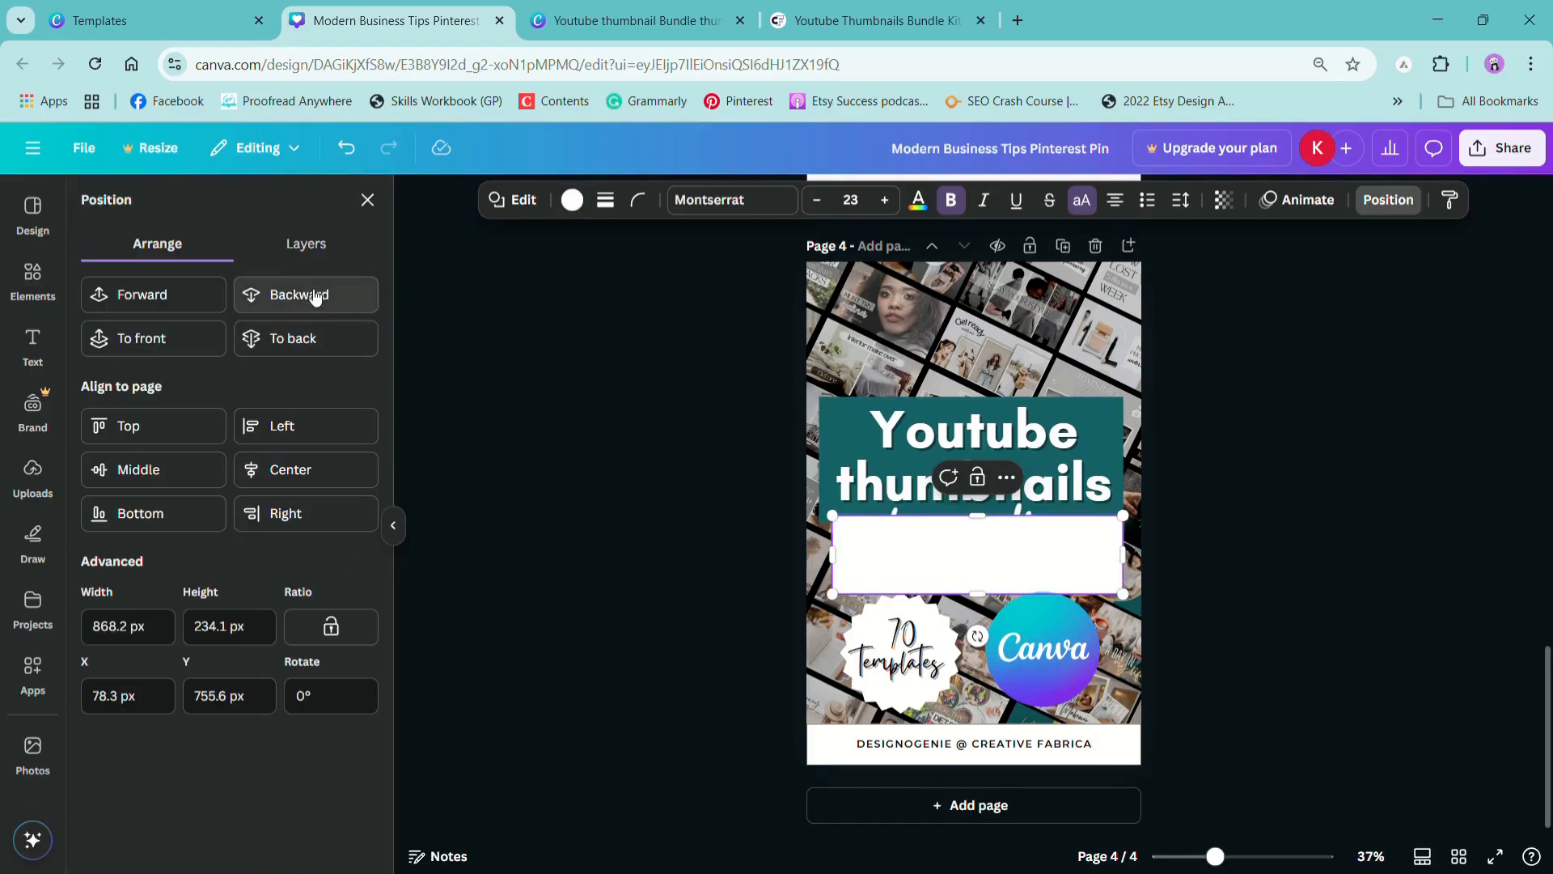
pyautogui.click(330, 312)
pyautogui.click(149, 338)
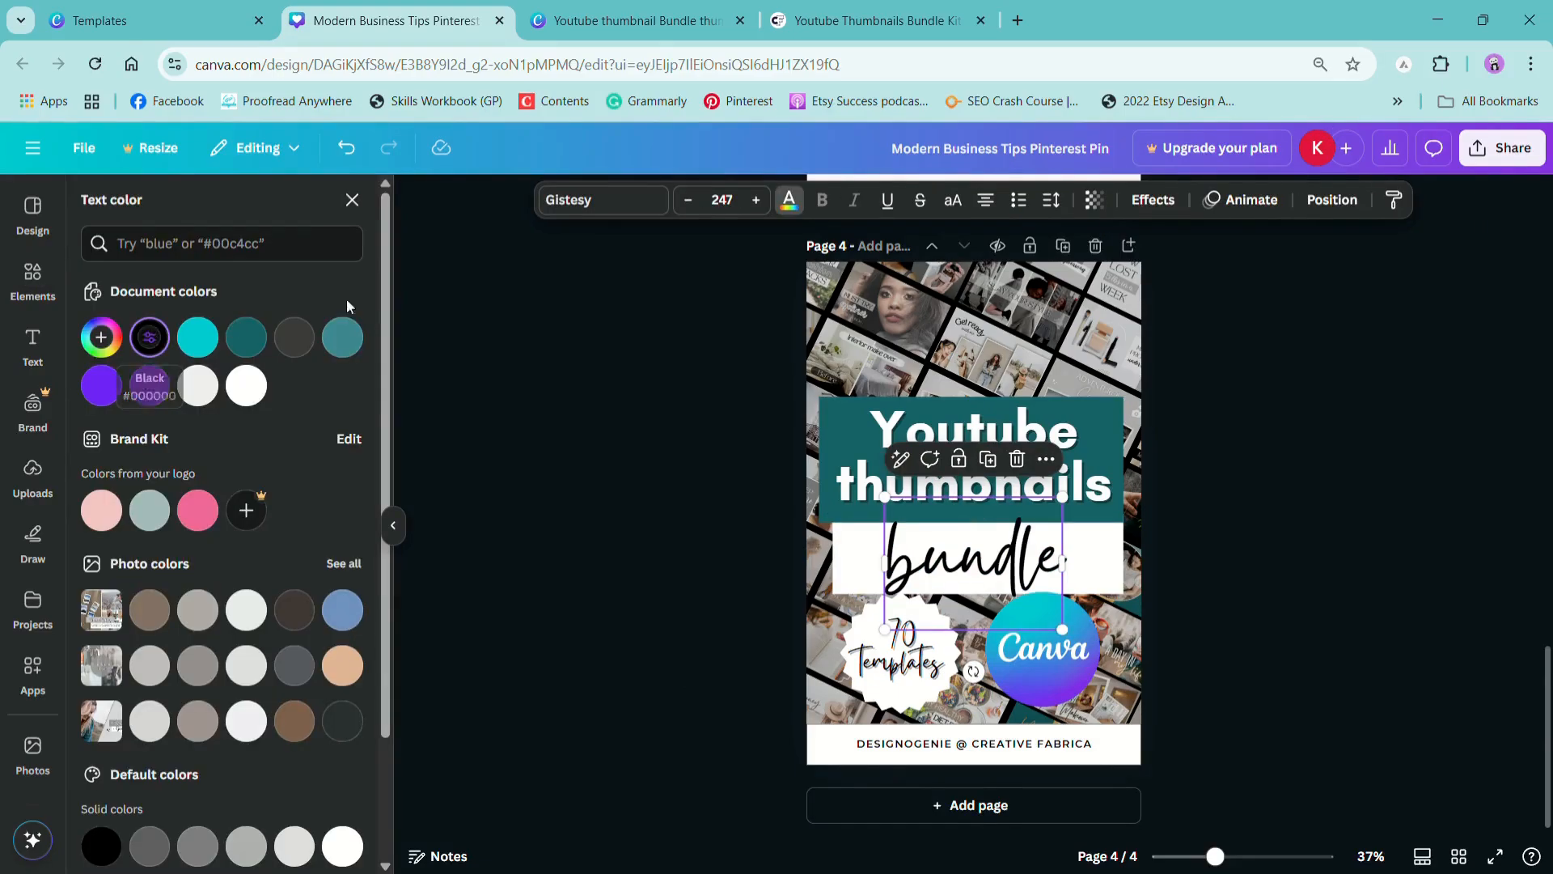
pyautogui.click(688, 409)
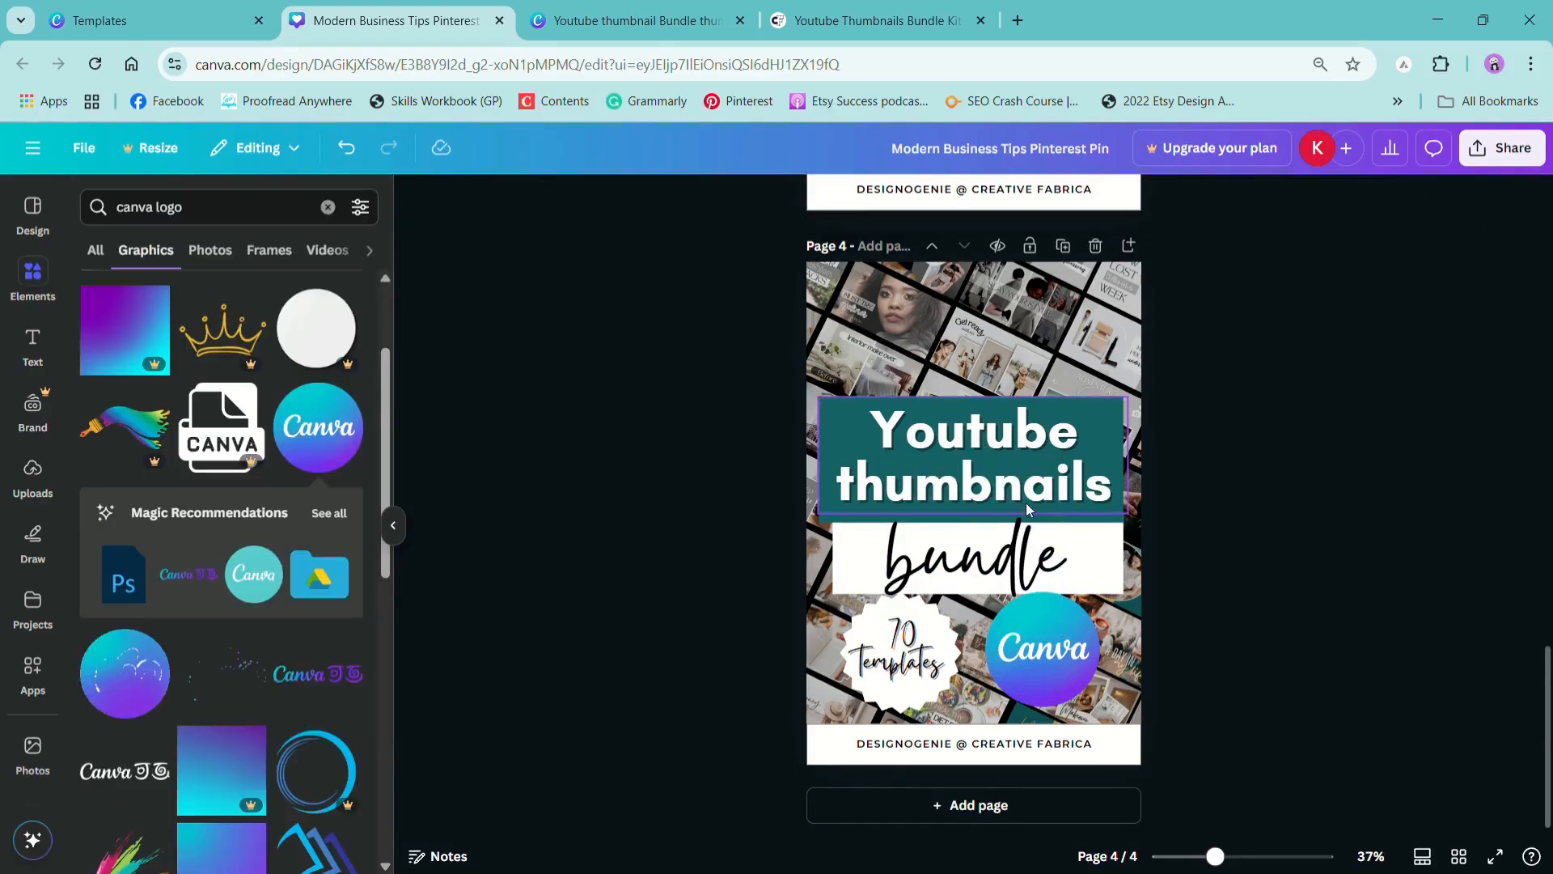
# Shorten the white rectangle behind the word bundle and make it semi-transparent.
pyautogui.click(1092, 561)
pyautogui.moveTo(1087, 589); pyautogui.dragTo(1081, 580)
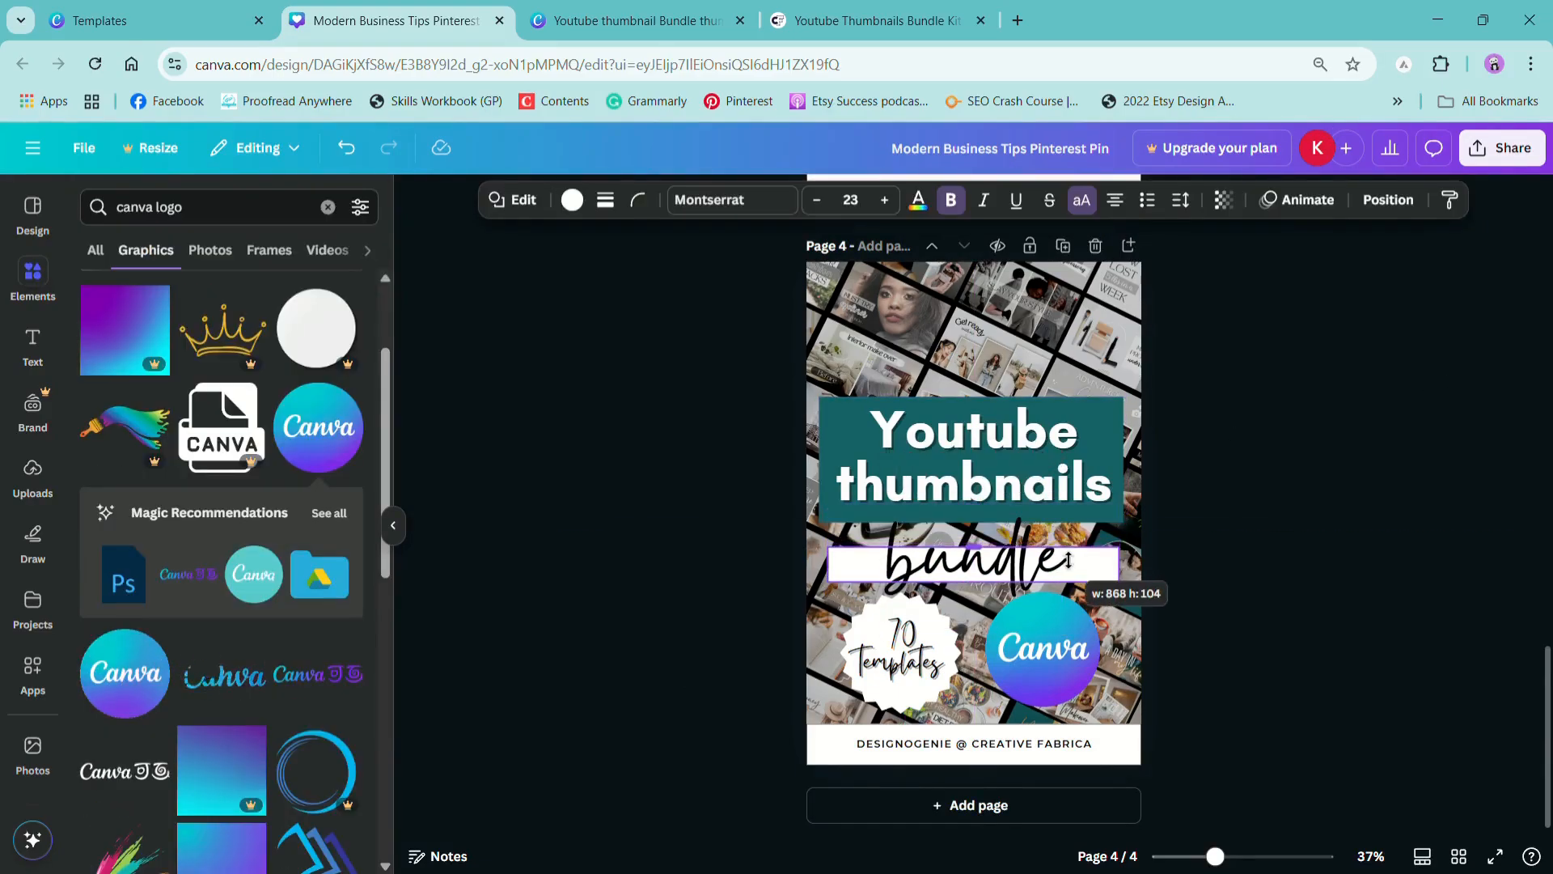
pyautogui.click(1223, 199)
pyautogui.moveTo(1272, 275); pyautogui.dragTo(1204, 281)
# Fill the footer box on page 4 with dark teal and color its text white.
pyautogui.click(1109, 747)
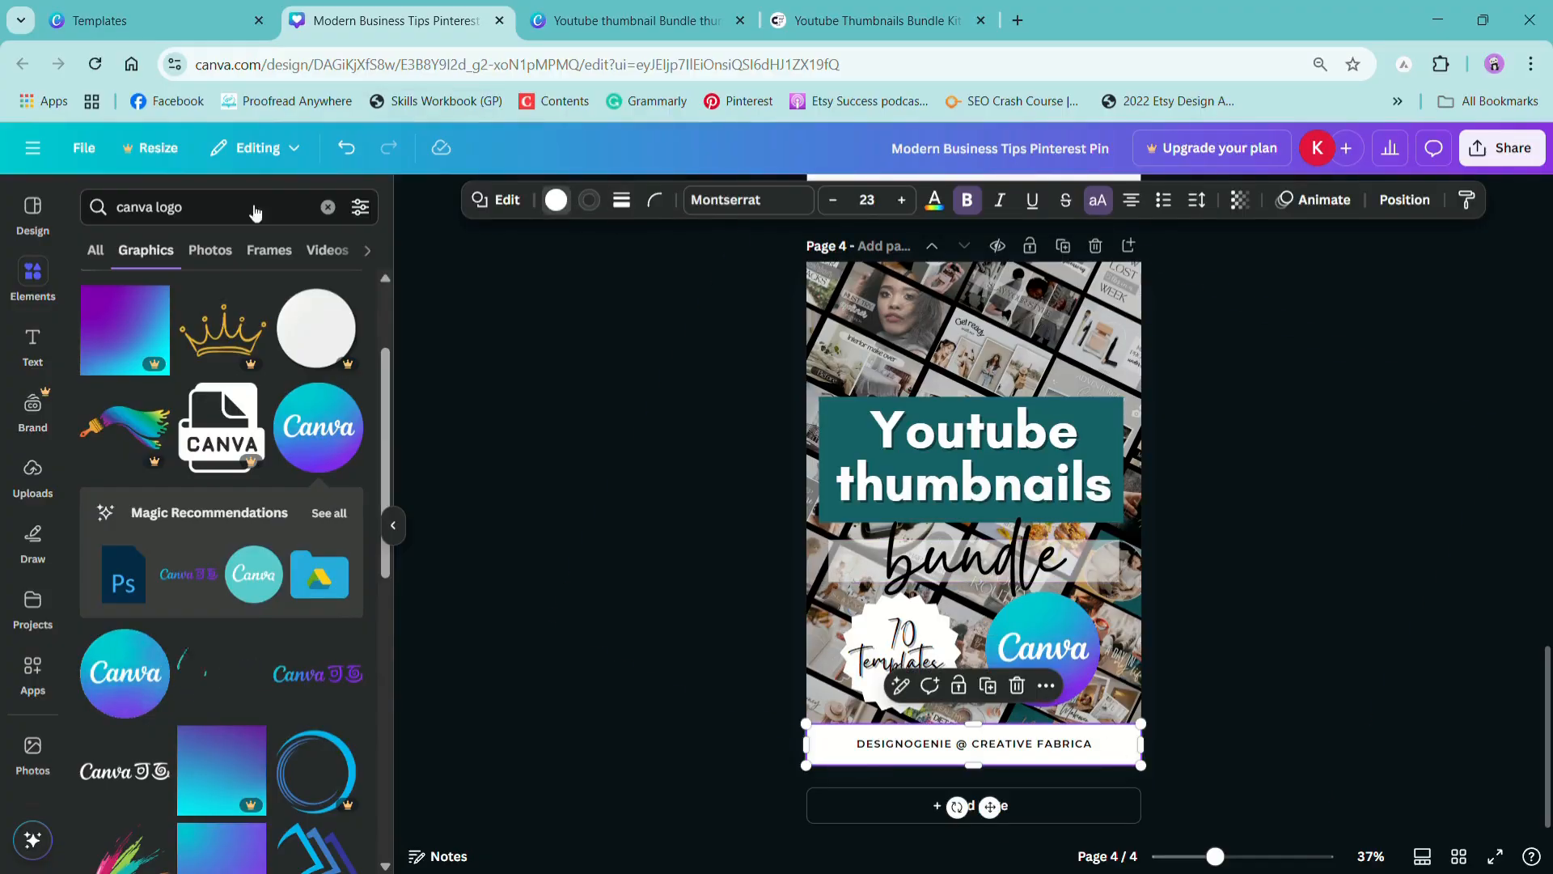
pyautogui.click(556, 199)
pyautogui.click(298, 343)
pyautogui.click(933, 202)
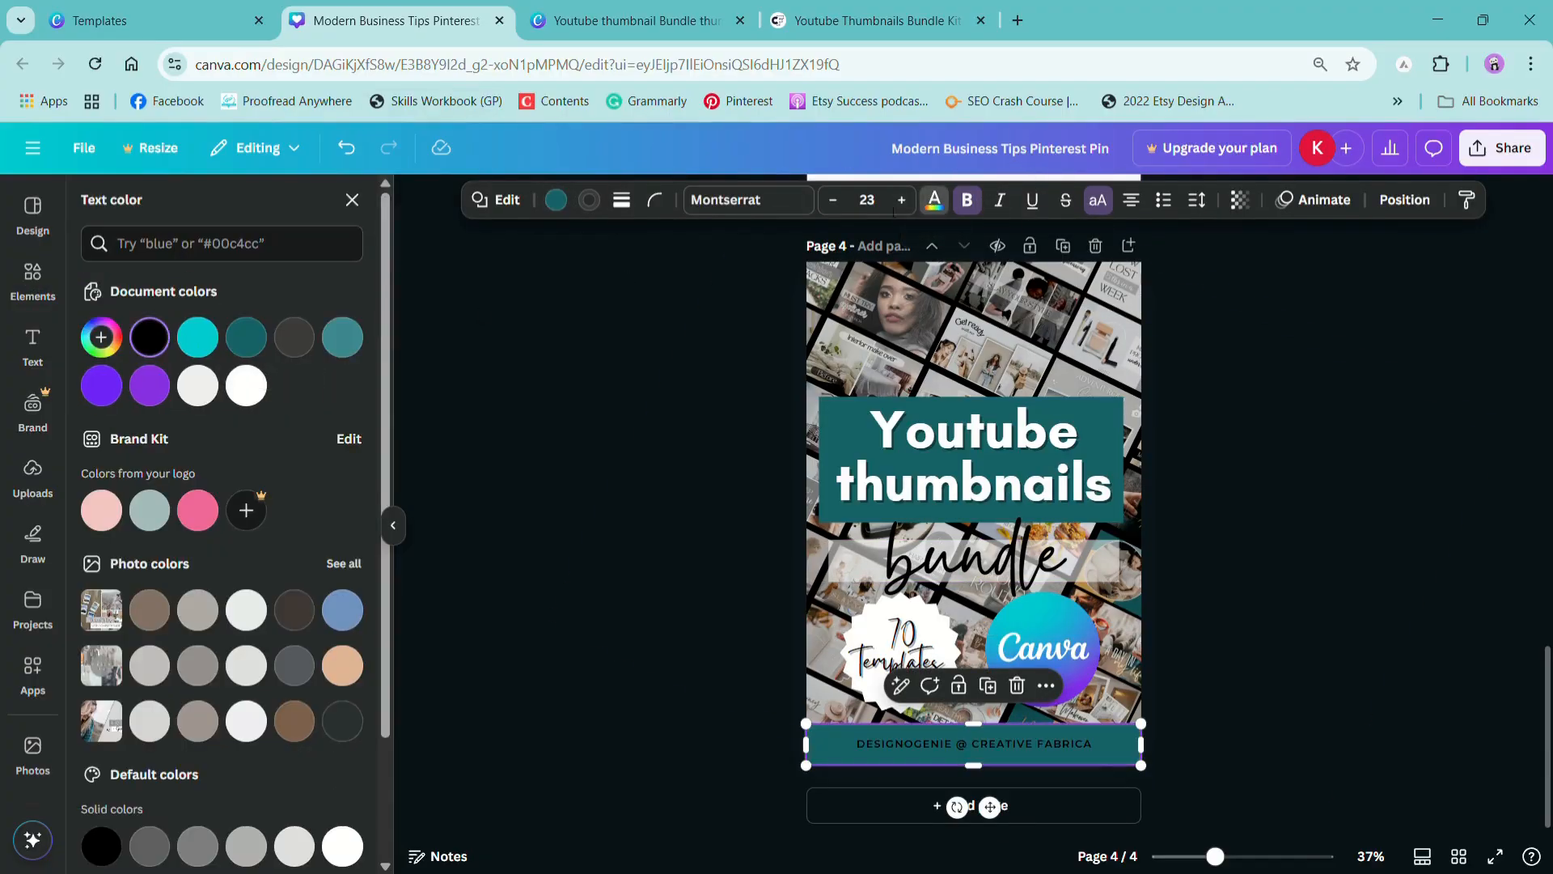
pyautogui.click(257, 394)
# Slim the footer bar to about 75 px high, and tuck the word bundle and its narrowed strip up against the teal rectangle.
pyautogui.moveTo(1131, 766); pyautogui.dragTo(1116, 757)
pyautogui.click(1120, 775)
pyautogui.click(1115, 743)
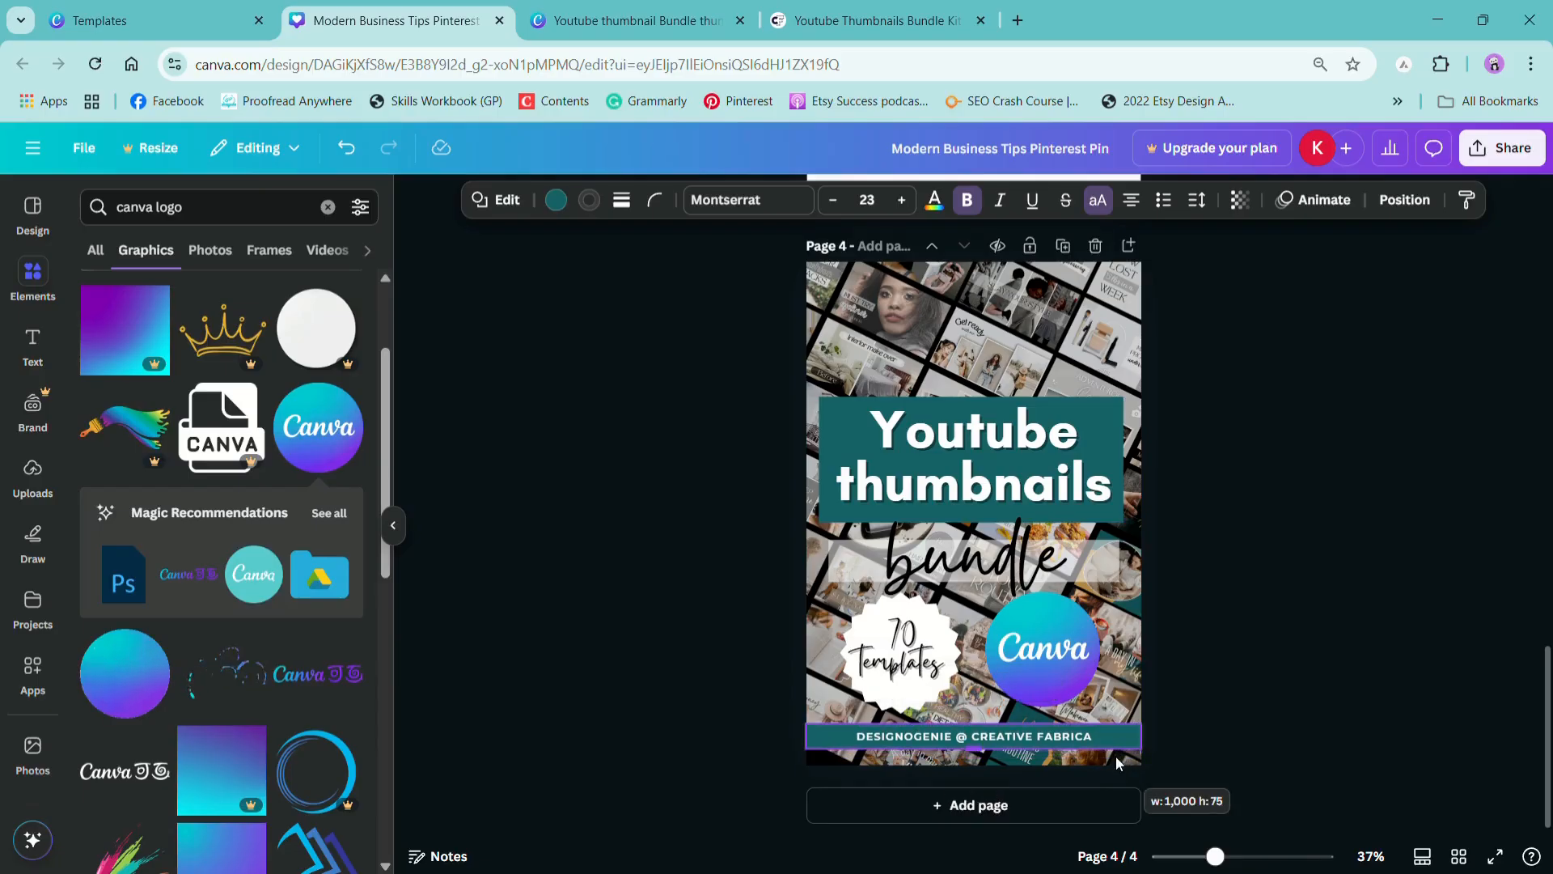
pyautogui.click(1123, 773)
pyautogui.click(1113, 560)
pyautogui.moveTo(1120, 562); pyautogui.dragTo(1117, 563)
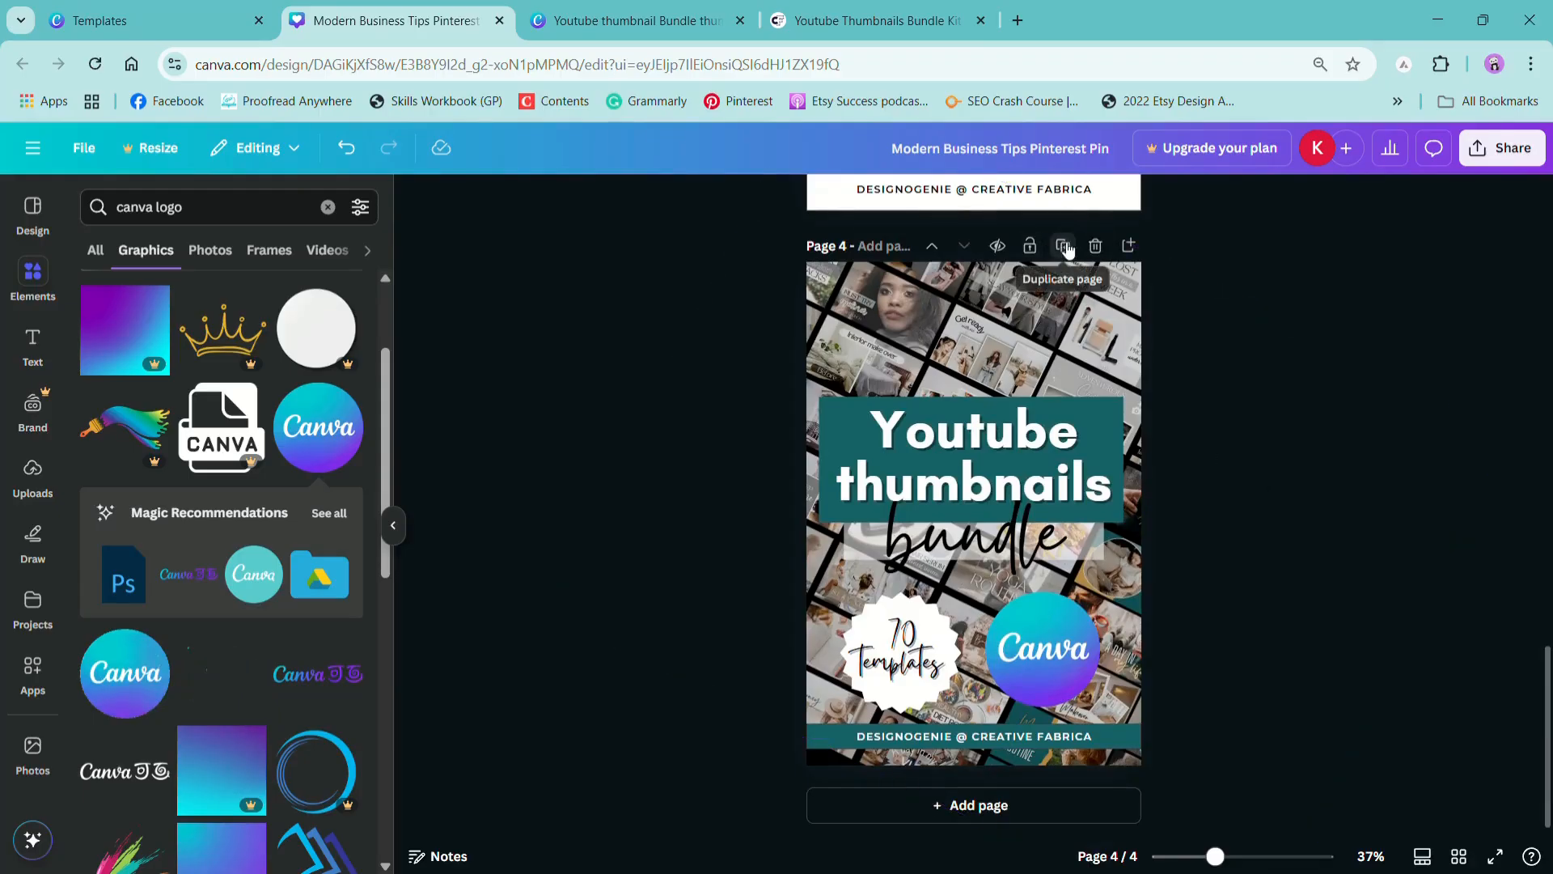
# Duplicate page 4 and turn the teal title rectangle on page 5 into a large circle behind the whole title.
pyautogui.click(1064, 246)
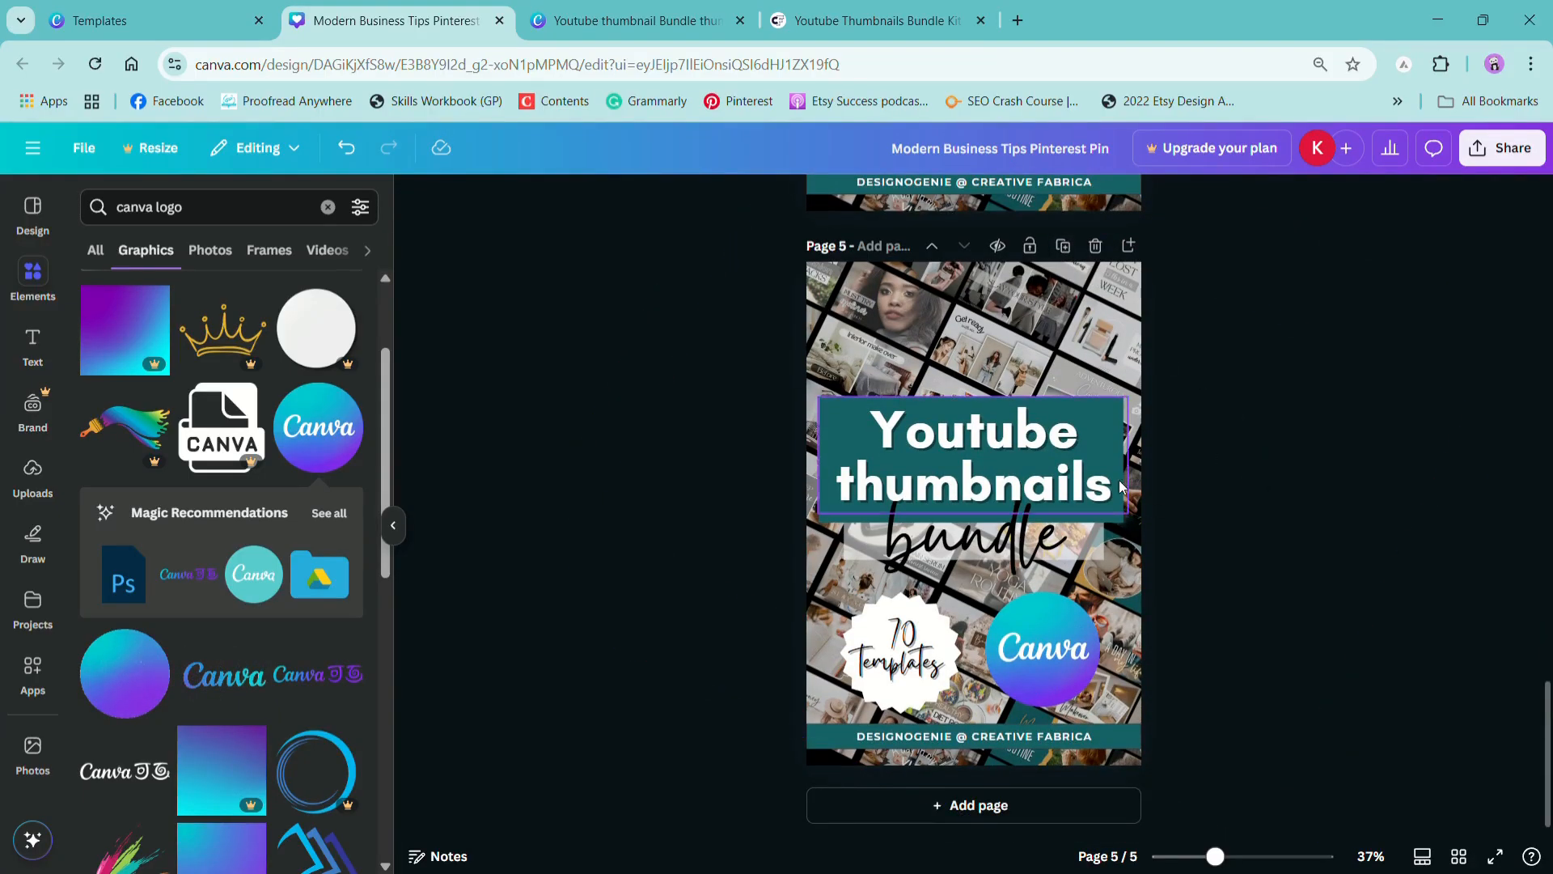
pyautogui.click(1113, 424)
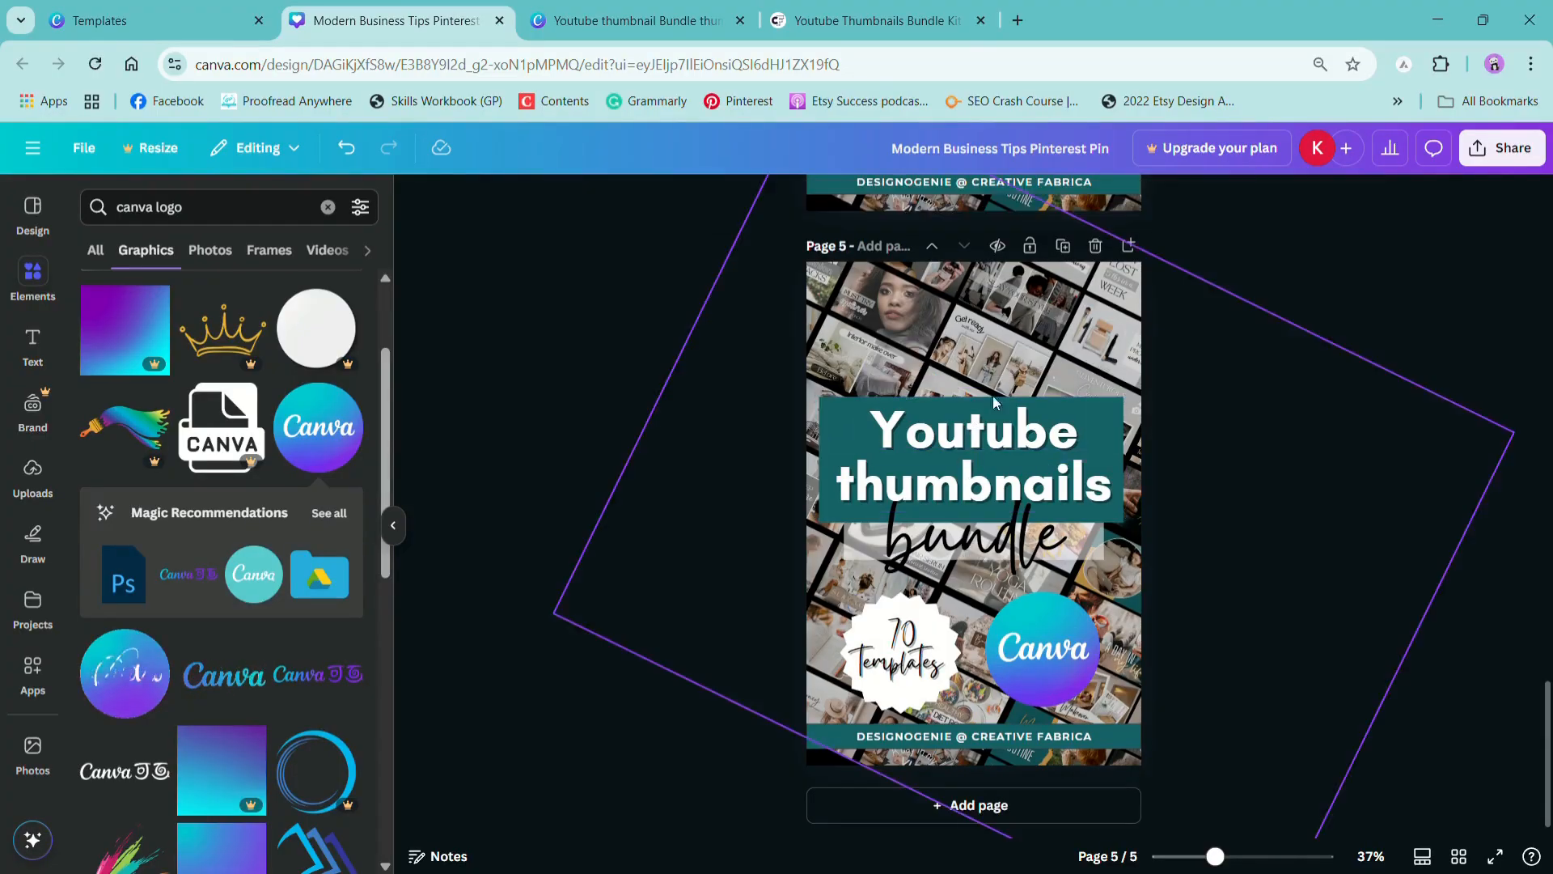
pyautogui.click(1112, 440)
pyautogui.click(513, 199)
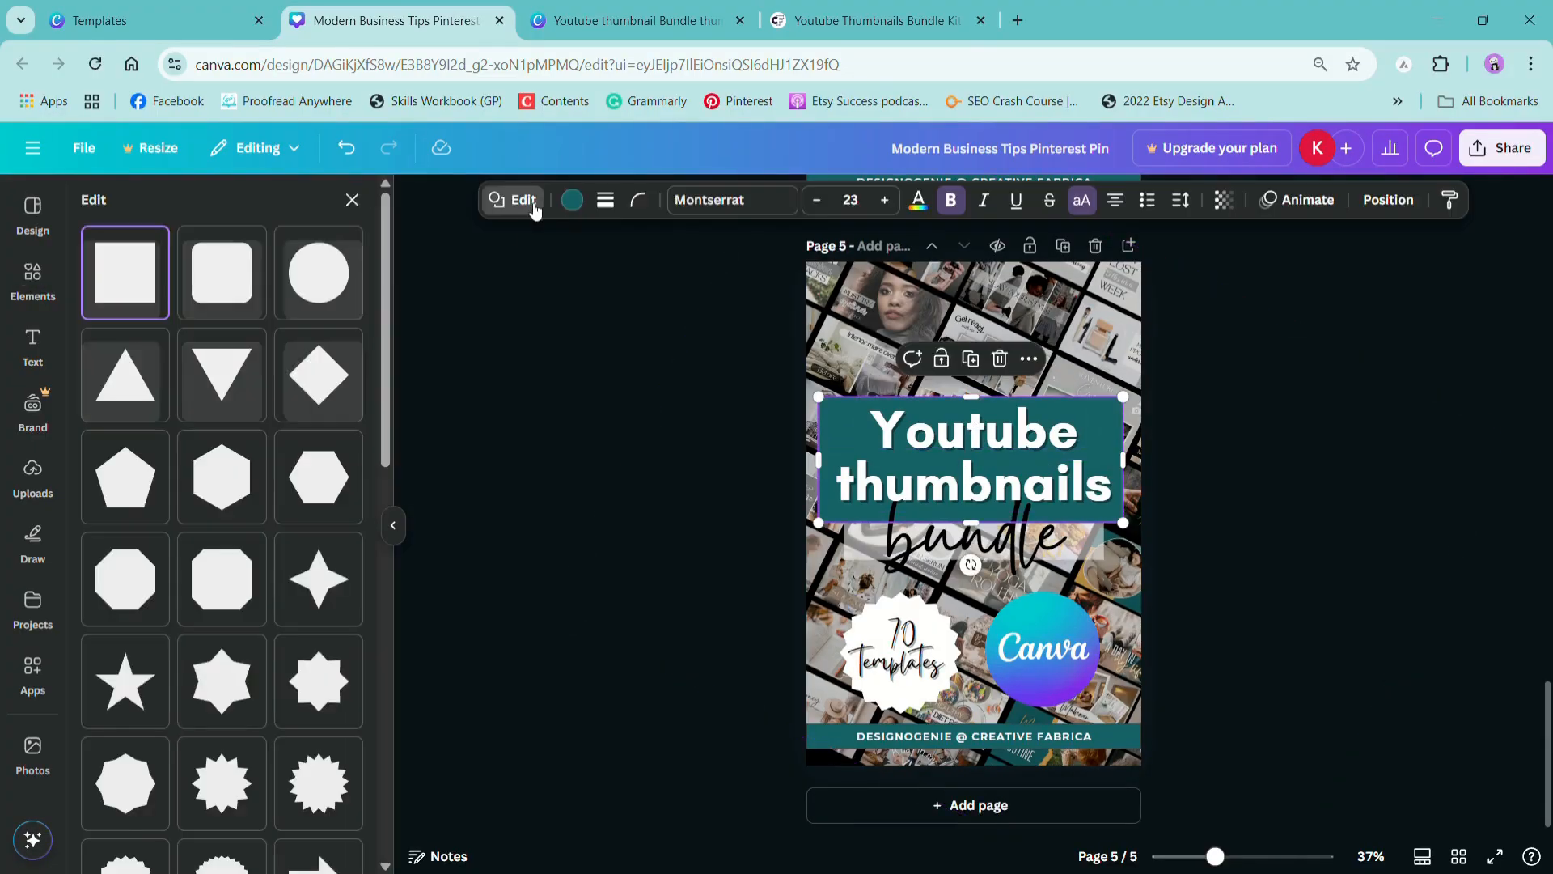
pyautogui.click(307, 283)
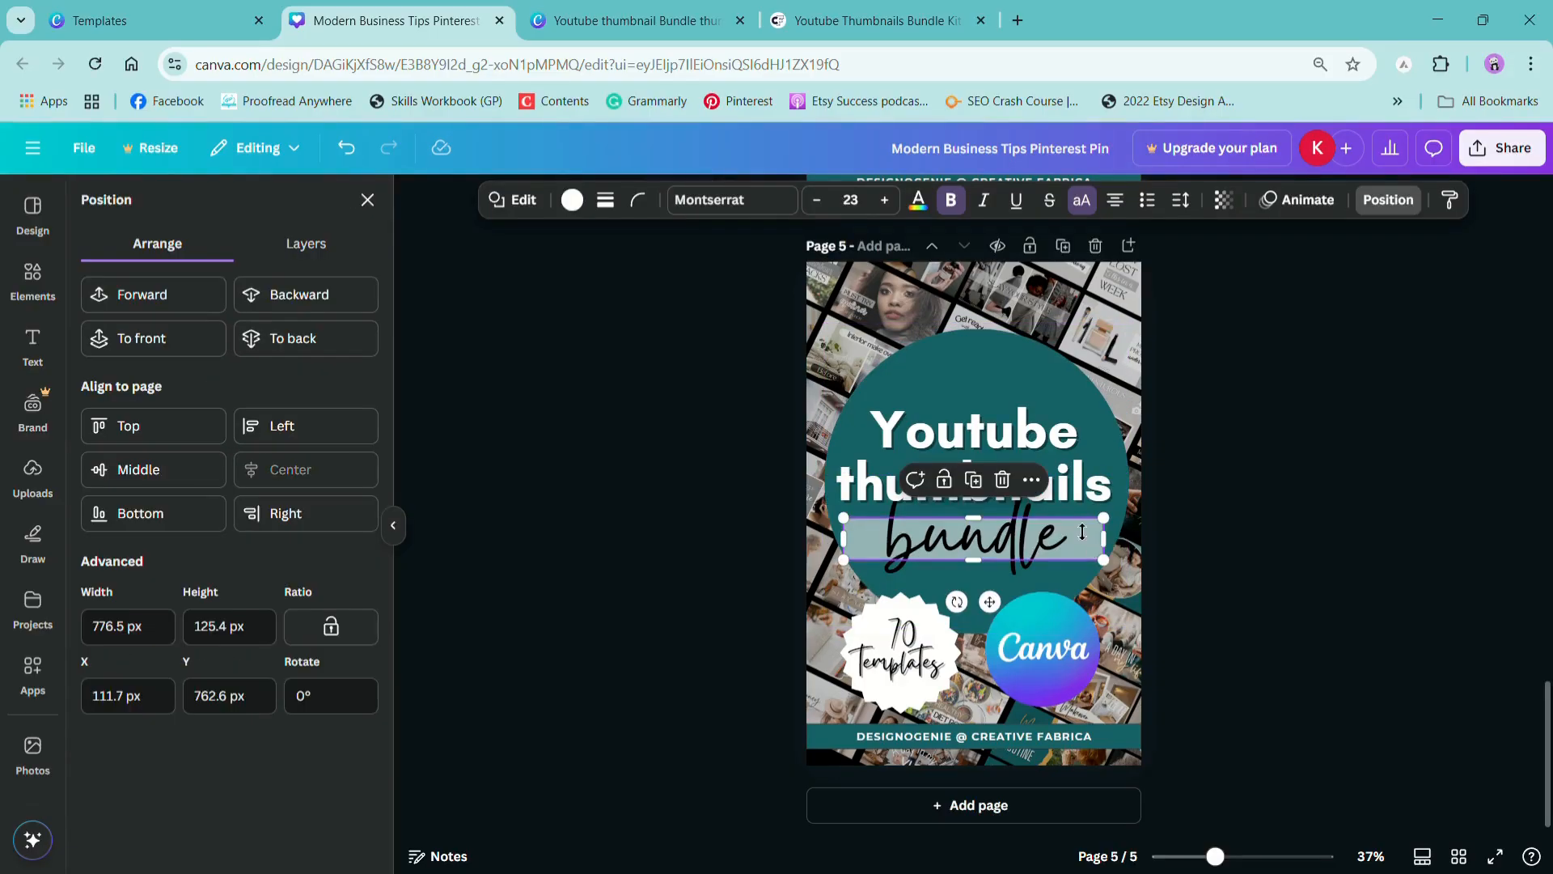
pyautogui.click(1285, 465)
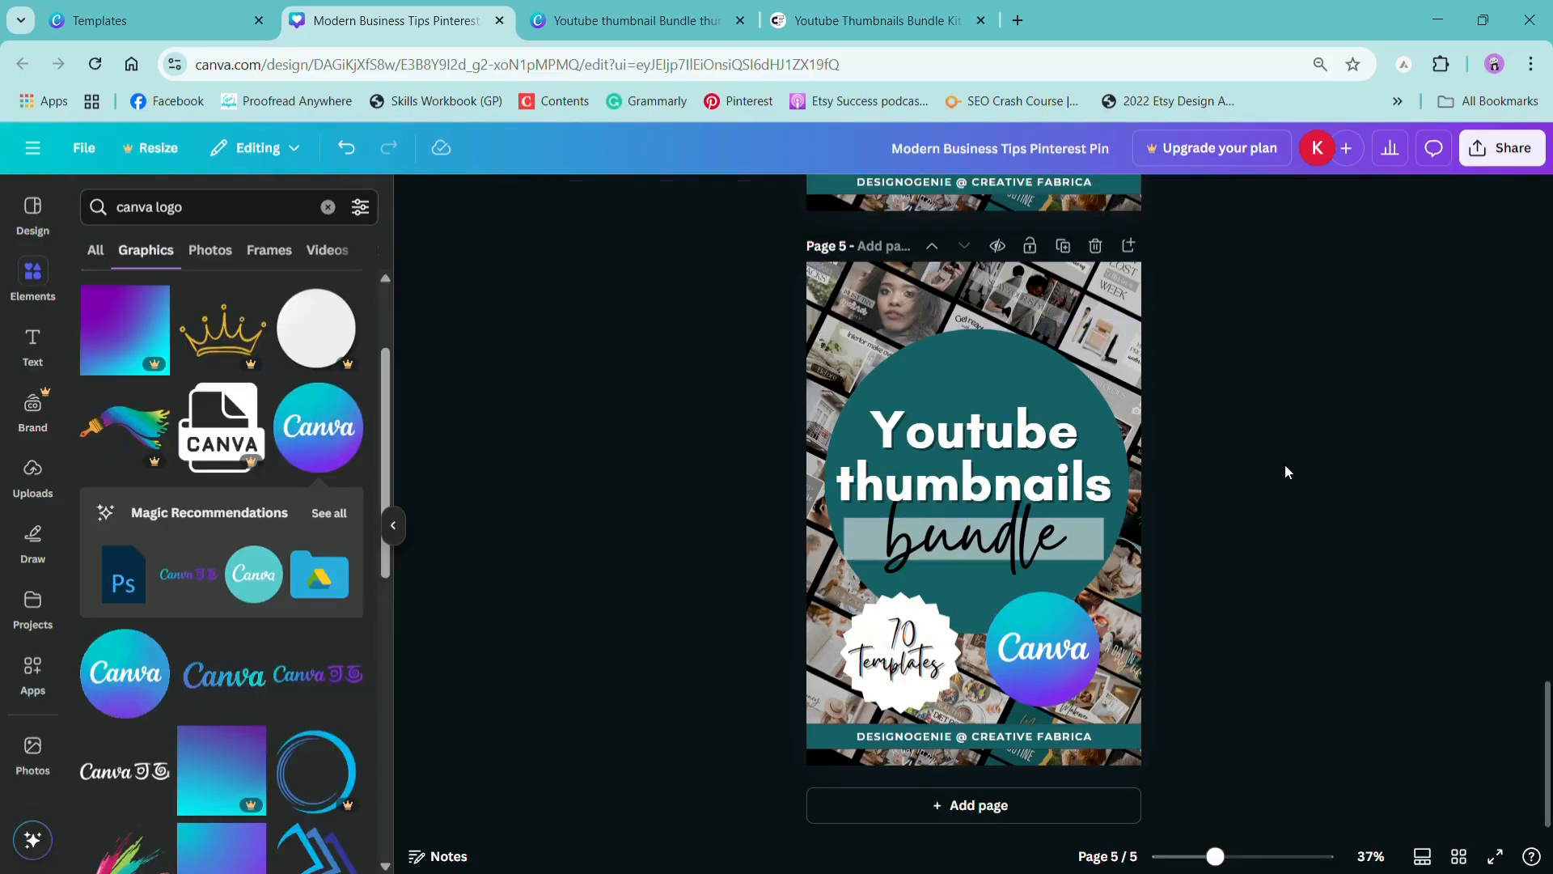
# Shift the teal circle on page 5 slightly down and delete the translucent strip behind the word bundle.
pyautogui.click(1021, 377)
pyautogui.moveTo(1021, 375); pyautogui.dragTo(1016, 391)
pyautogui.click(1086, 534)
pyautogui.press('Delete')
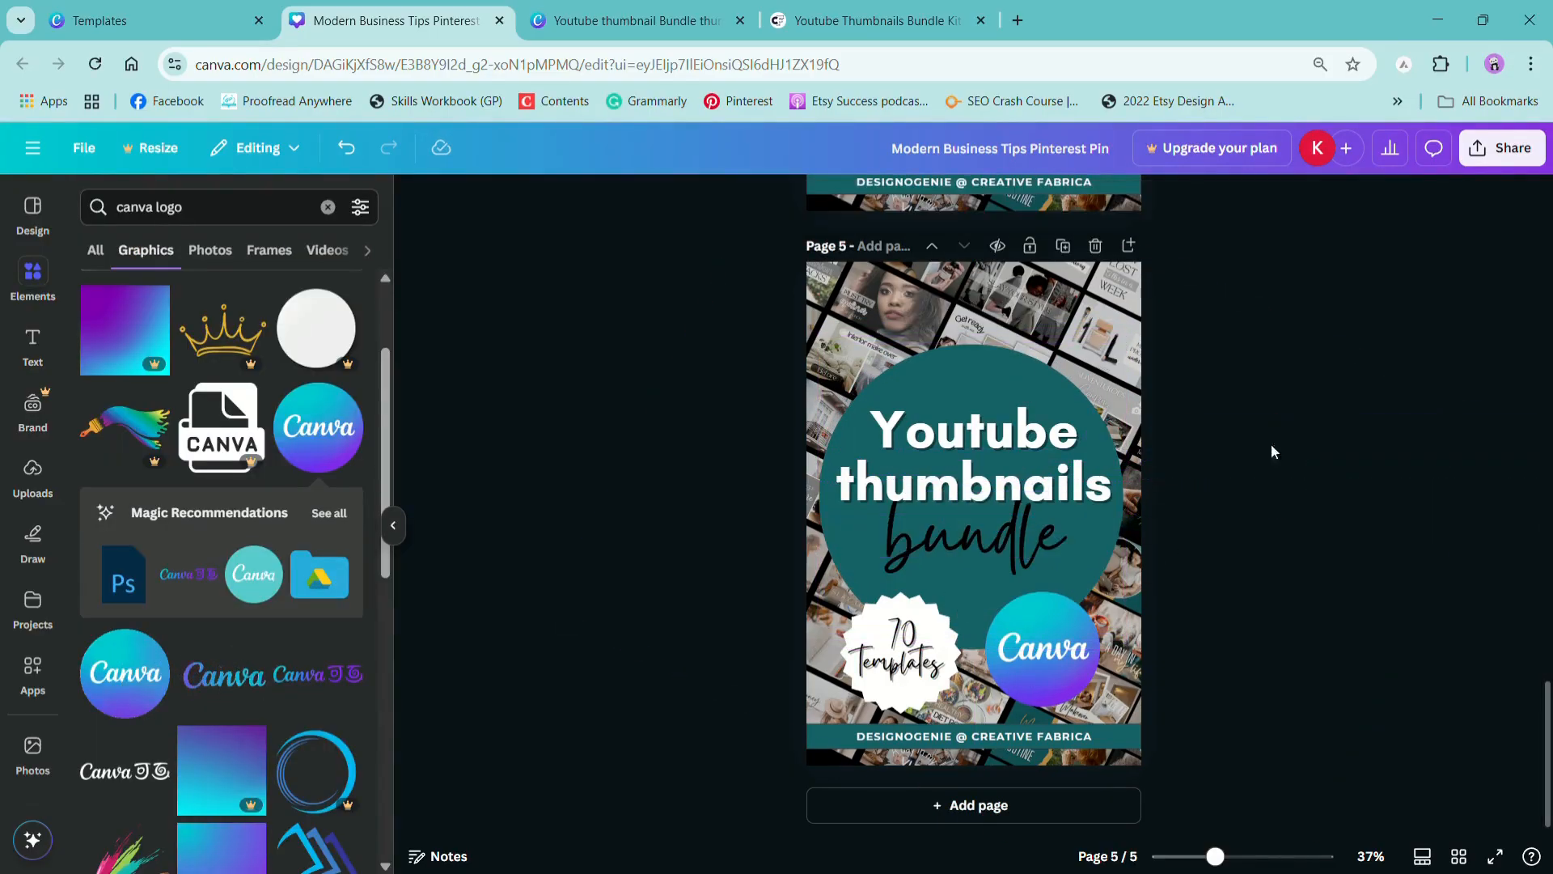
# Move the word bundle slightly lower on page 5 and center it horizontally on the page.
pyautogui.moveTo(975, 554); pyautogui.dragTo(990, 566)
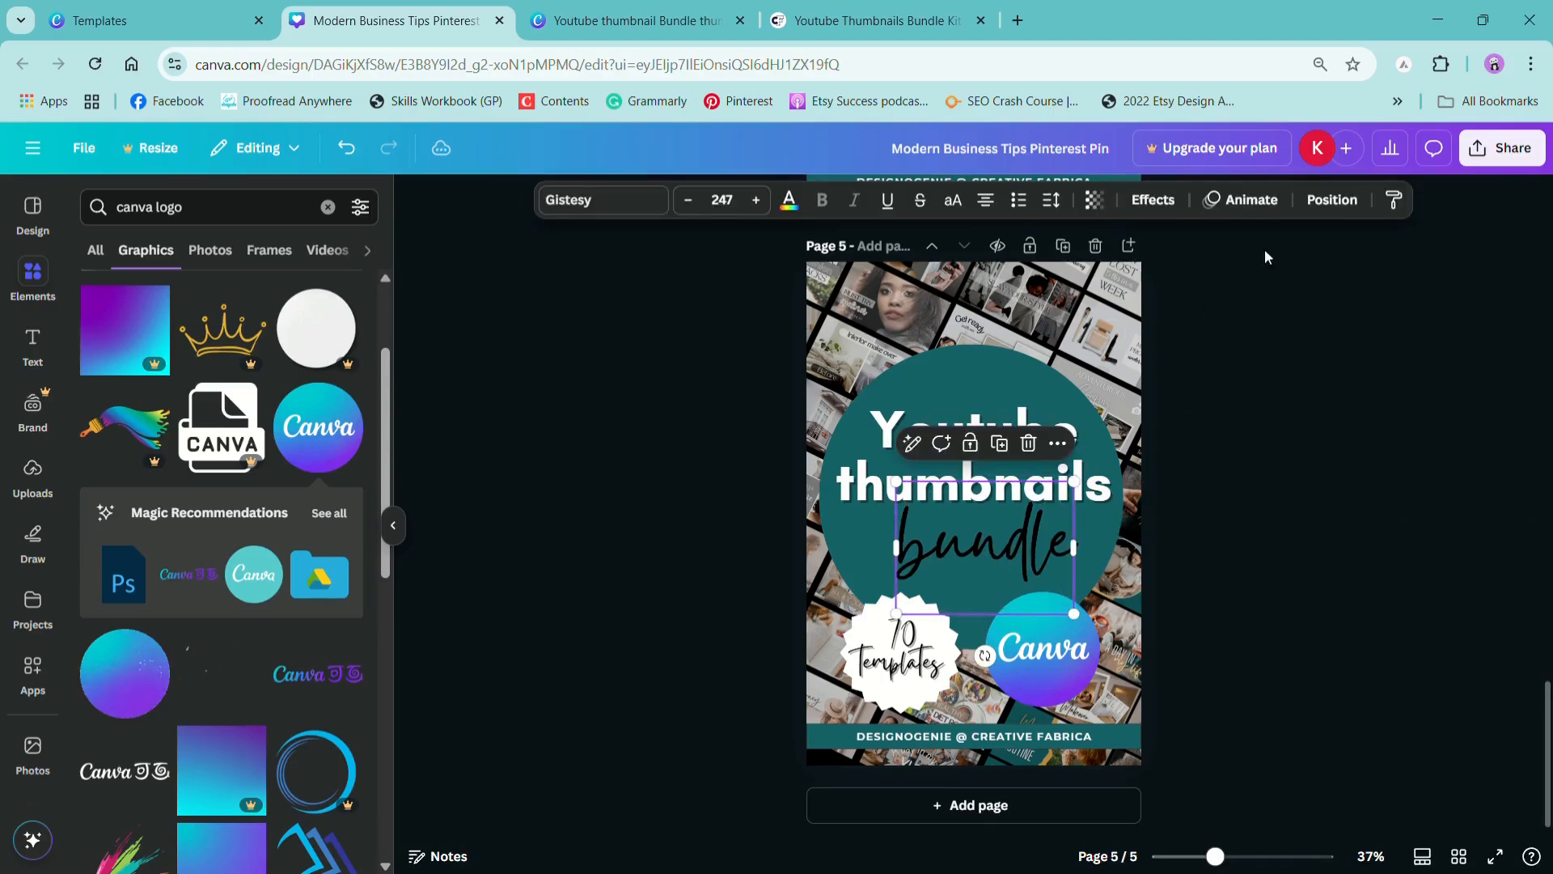
pyautogui.click(1332, 200)
pyautogui.click(349, 473)
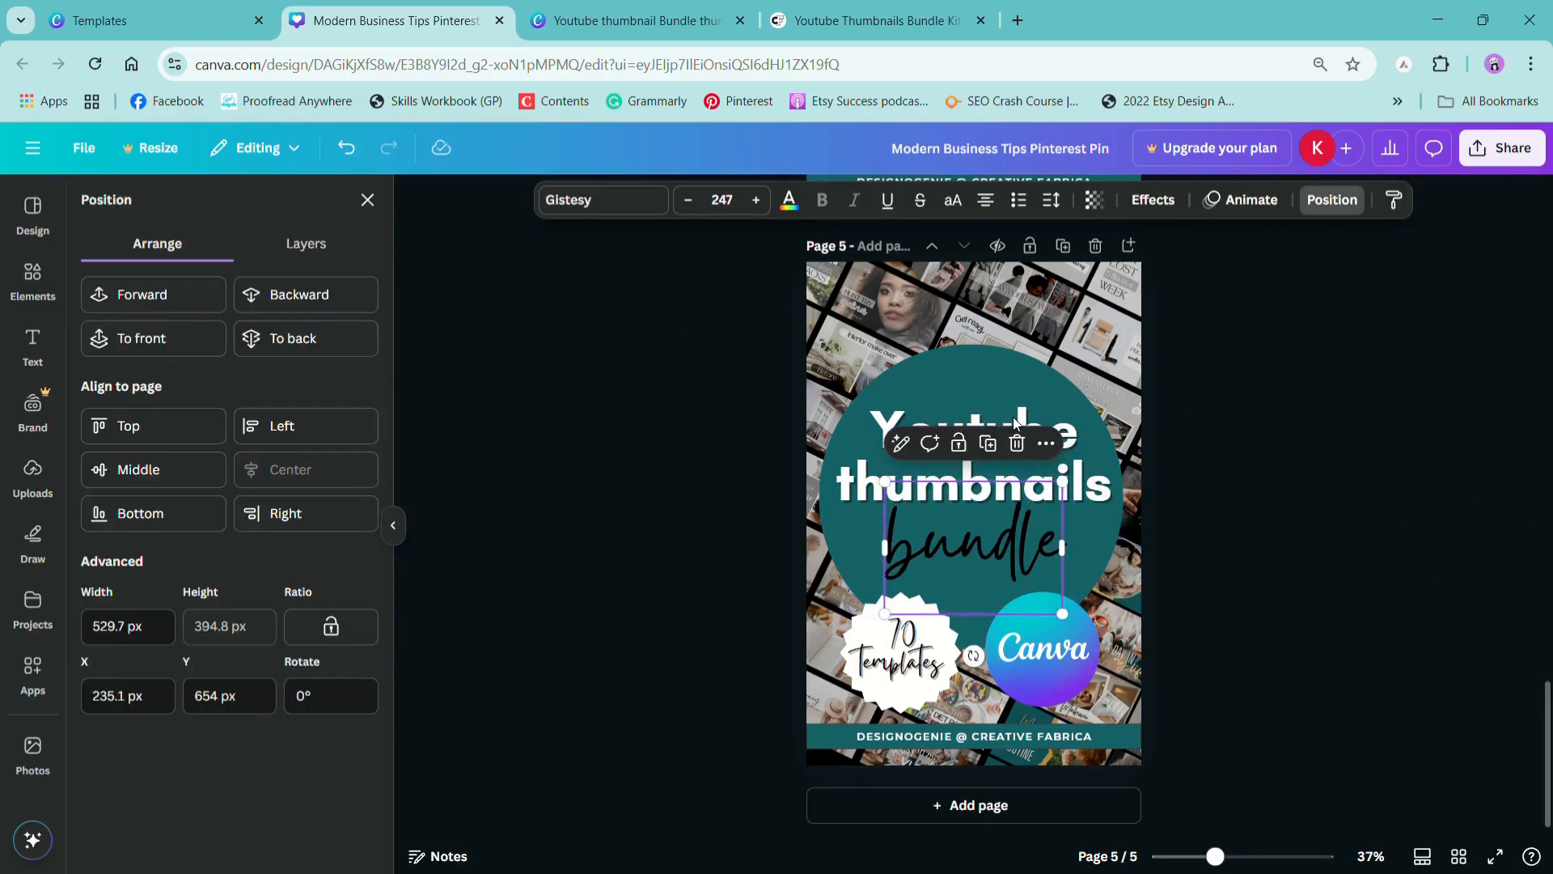
pyautogui.click(1013, 416)
# Change page 5's background color from black to white and reposition the tilted thumbnail collage so it covers the whole page.
pyautogui.click(1075, 309)
pyautogui.moveTo(1074, 309); pyautogui.dragTo(1085, 458)
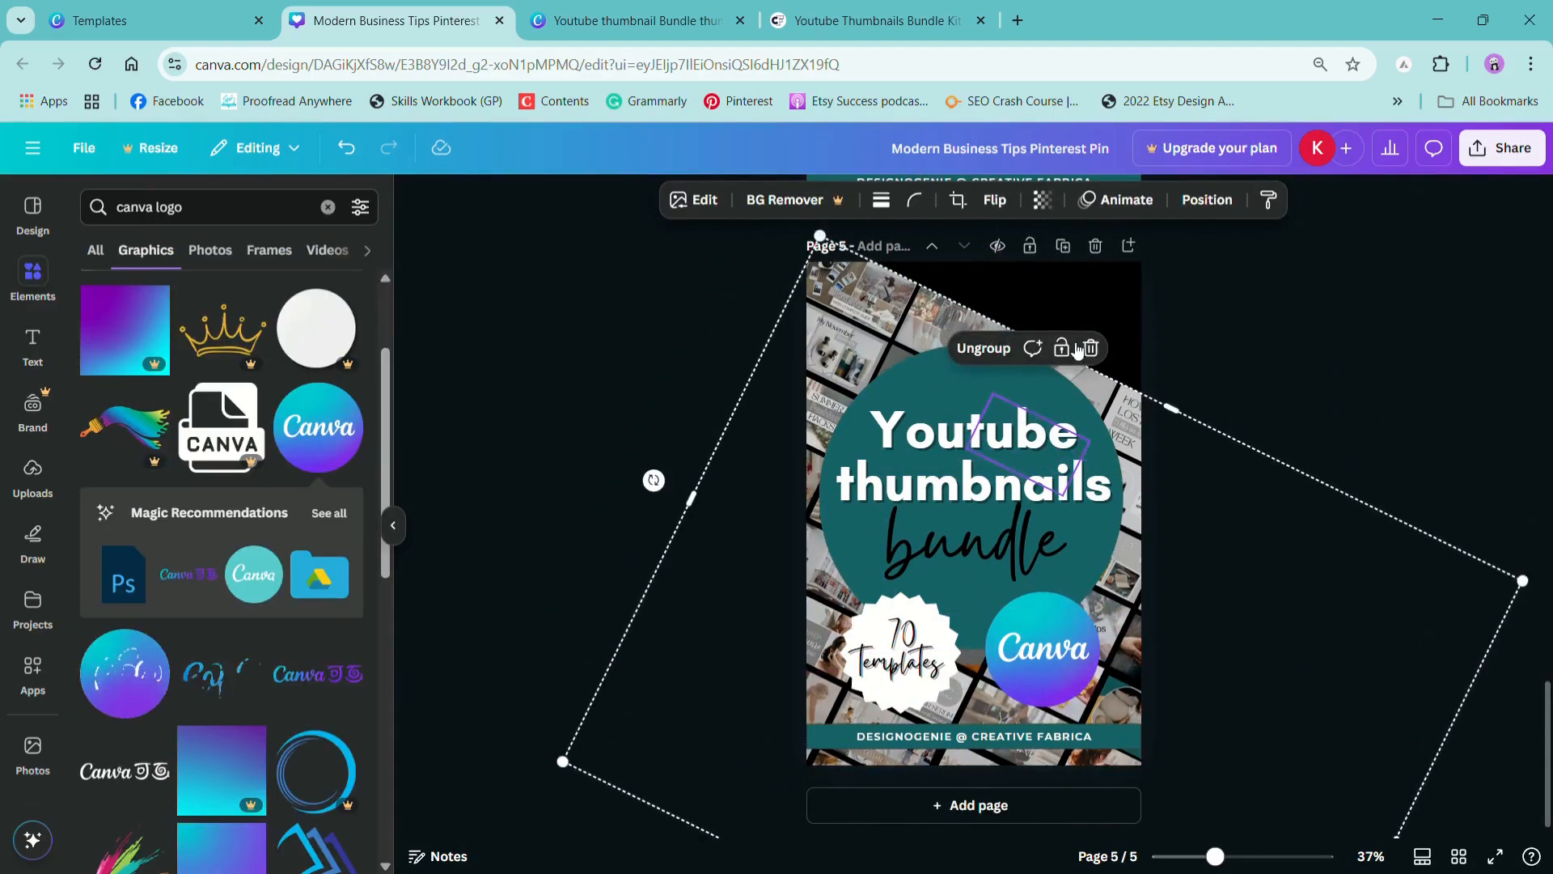
pyautogui.click(1079, 311)
pyautogui.click(881, 200)
pyautogui.click(246, 387)
pyautogui.moveTo(889, 340); pyautogui.dragTo(946, 233)
pyautogui.click(1232, 415)
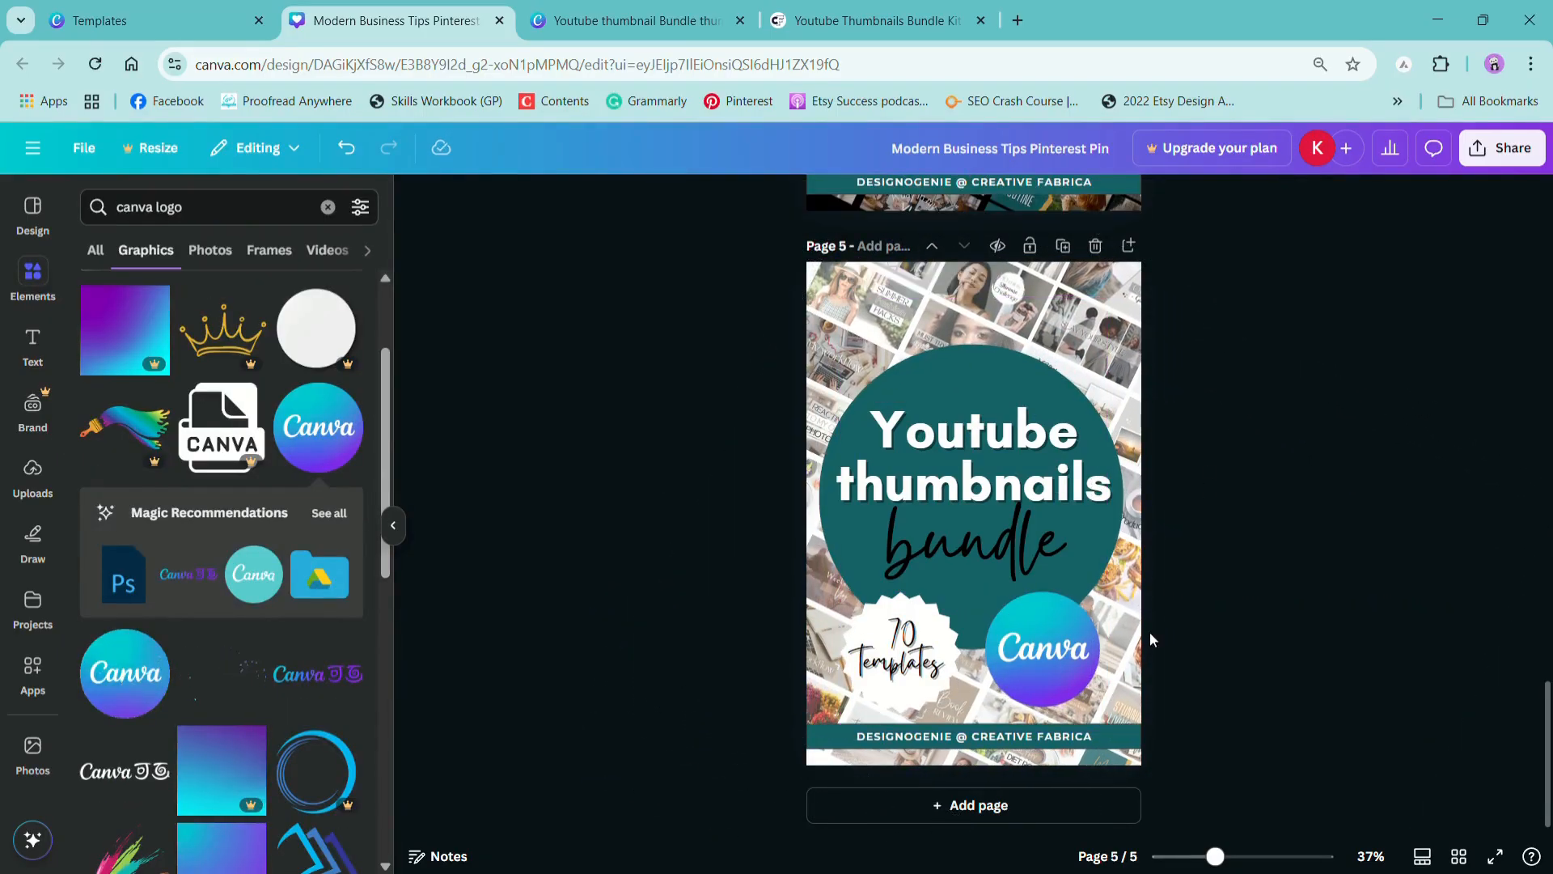
# Recolor the 70 Templates badge on page 5 dark teal and its text white.
pyautogui.click(945, 683)
pyautogui.click(572, 200)
pyautogui.click(310, 341)
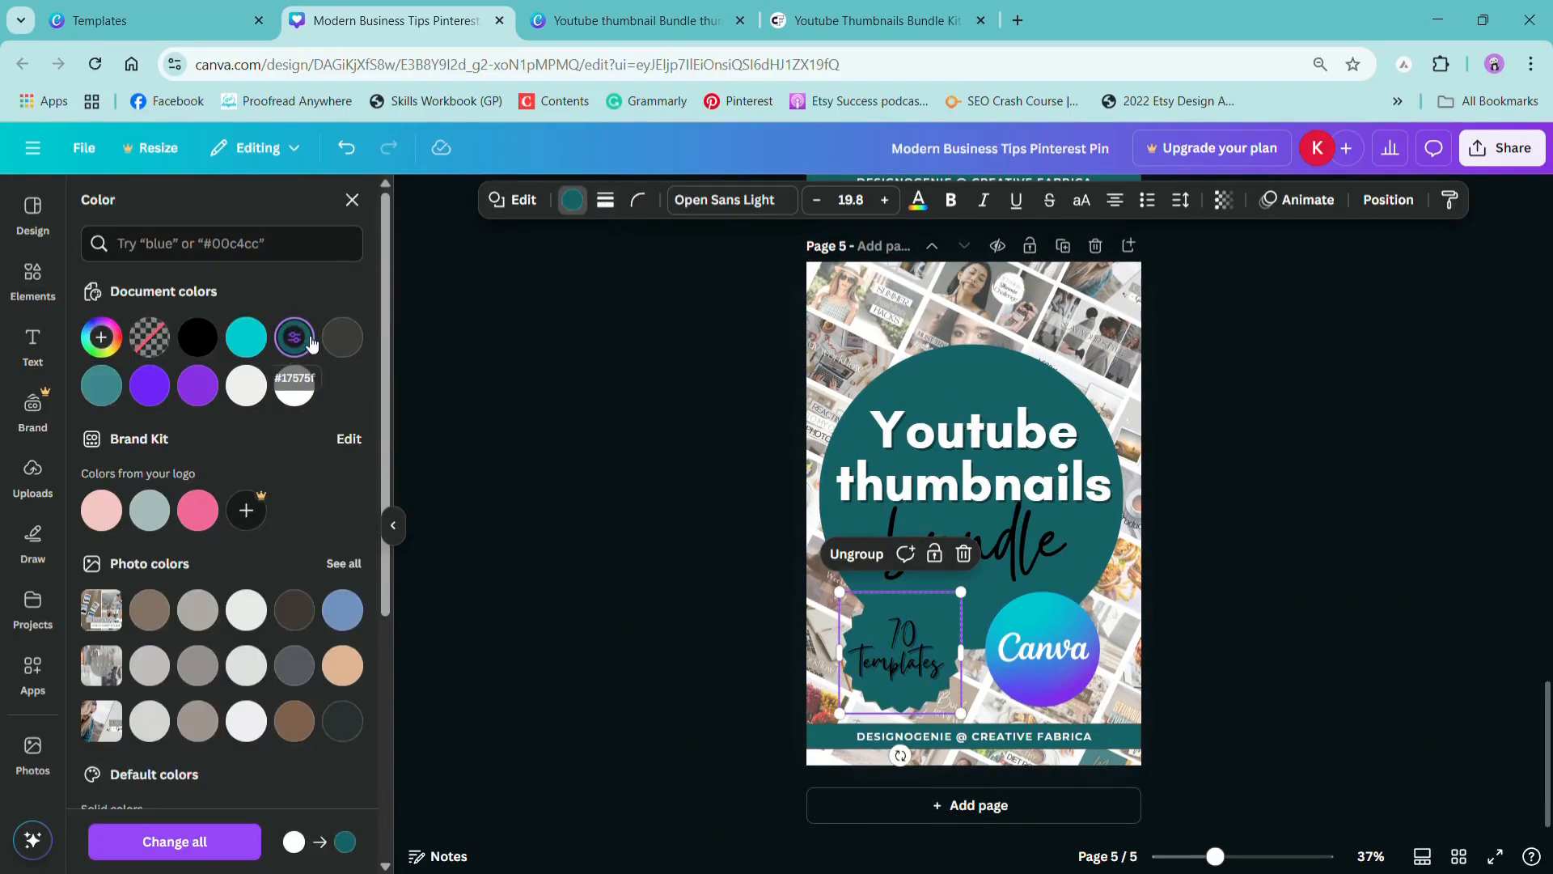
pyautogui.click(897, 615)
pyautogui.click(791, 202)
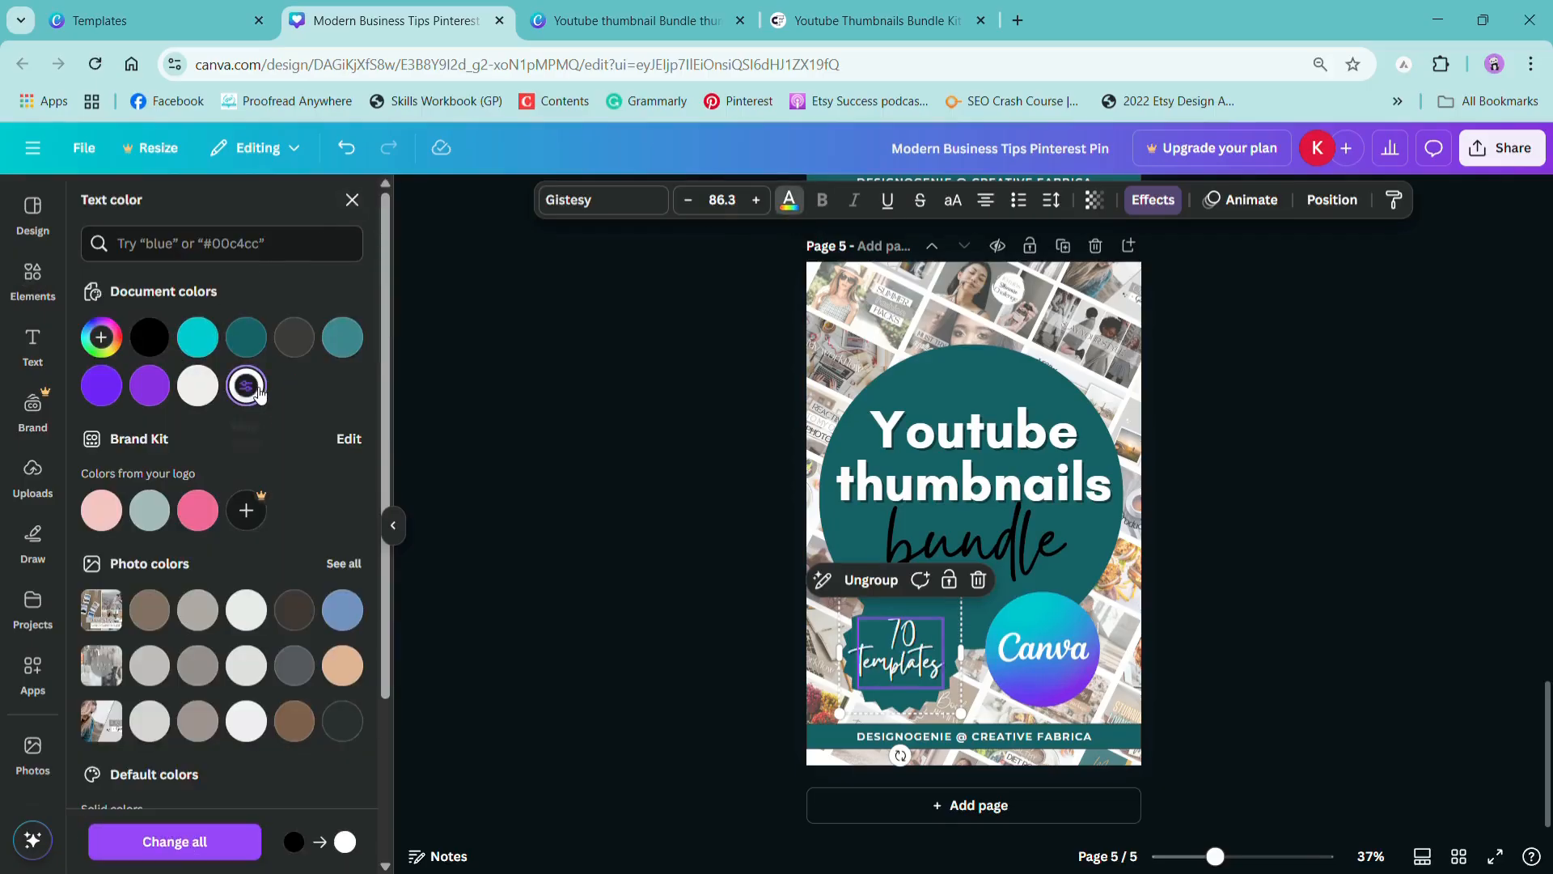
# Color the large title circle on page 5 black and the word bundle bright turquoise.
pyautogui.click(969, 378)
pyautogui.click(572, 202)
pyautogui.click(198, 337)
pyautogui.click(960, 541)
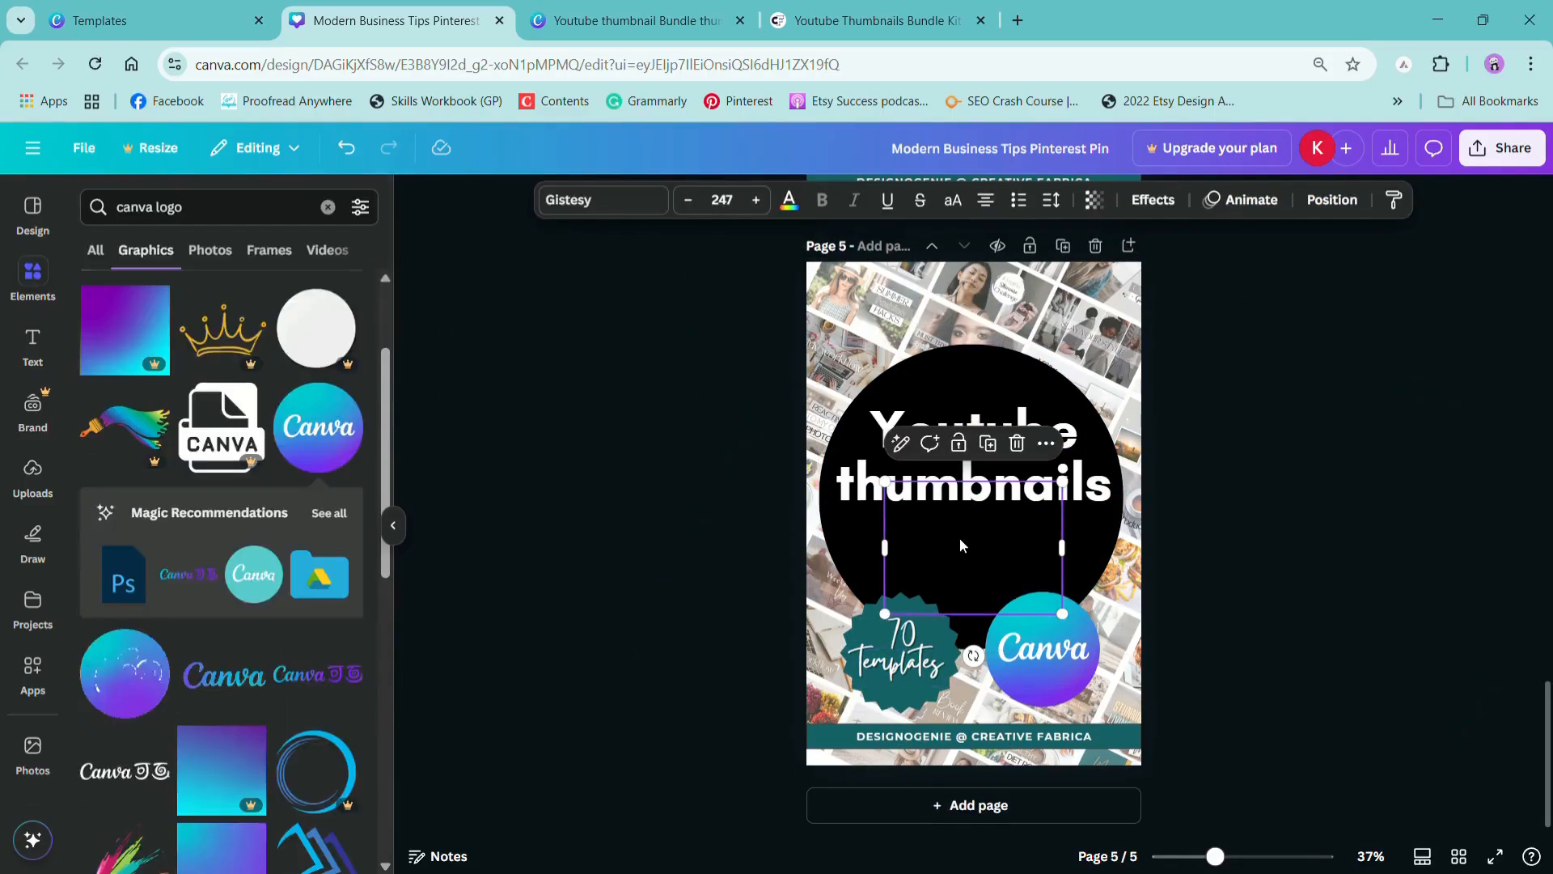
pyautogui.click(791, 202)
pyautogui.click(199, 337)
# Lower the opacity of the black title circle so the collage shows through it.
pyautogui.click(971, 373)
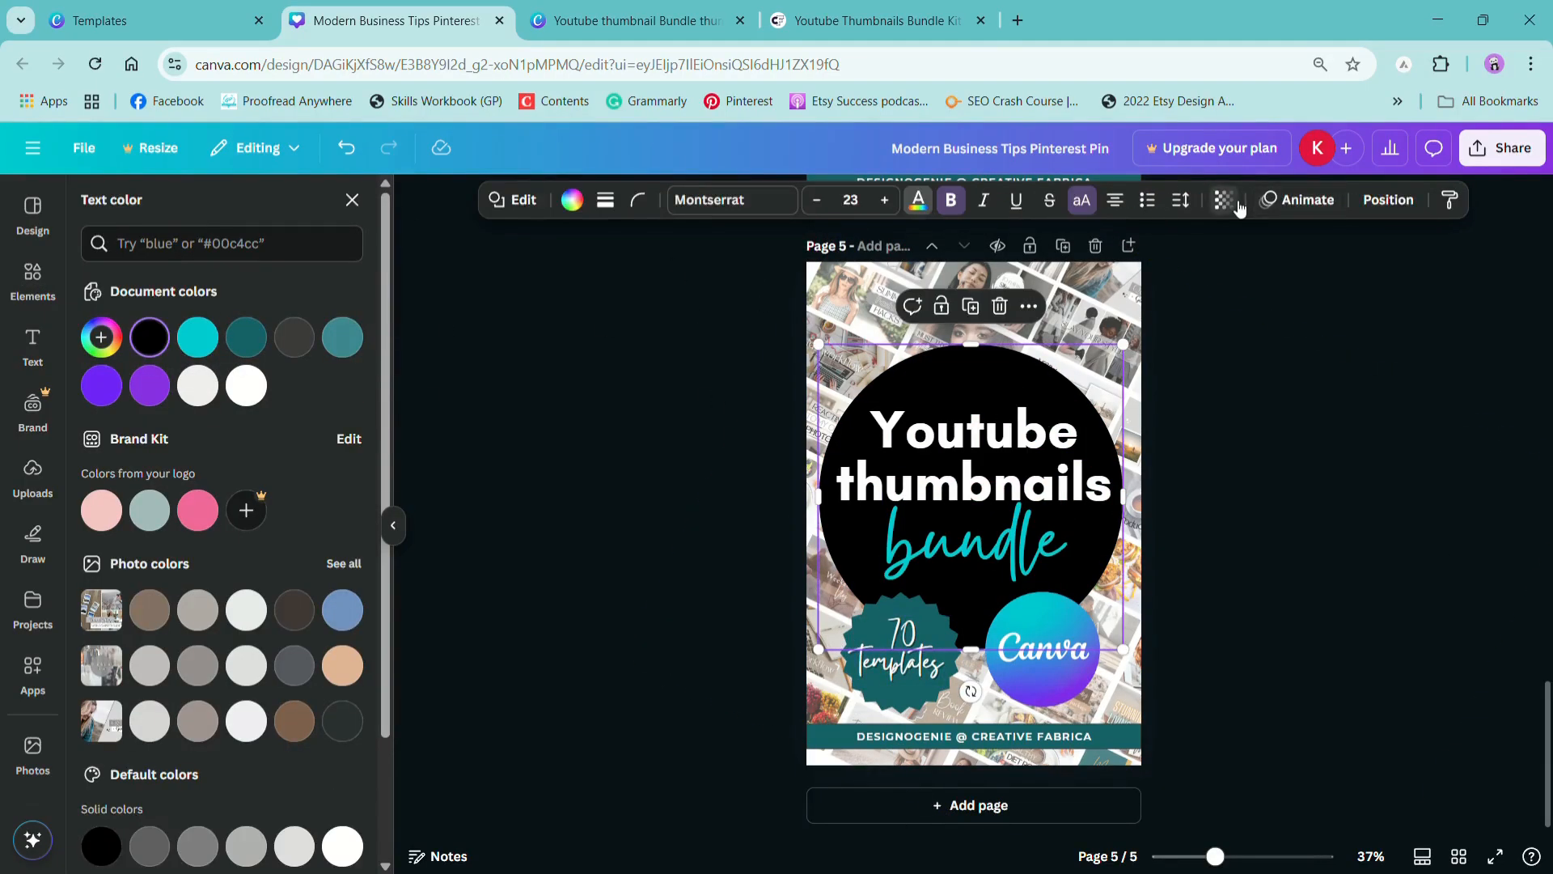
pyautogui.click(1224, 202)
pyautogui.moveTo(1266, 275); pyautogui.dragTo(1228, 281)
pyautogui.click(1283, 427)
pyautogui.click(1283, 427)
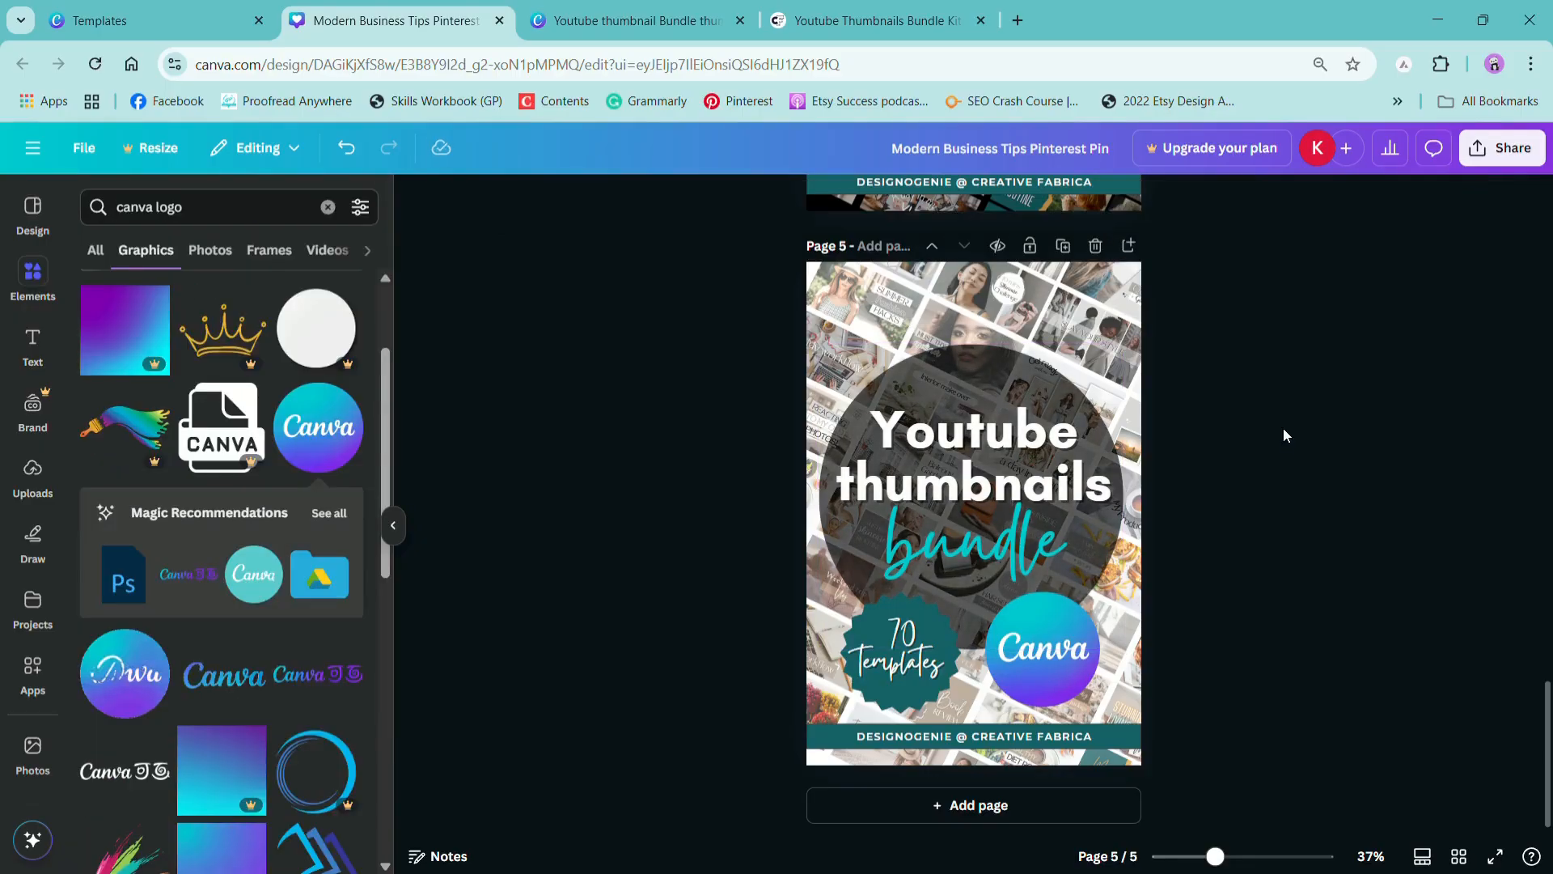
# Move the teal footer bar near the top of page 5, and rotate and reposition the background collage so it slants the opposite way.
pyautogui.moveTo(1114, 732); pyautogui.dragTo(1071, 325)
pyautogui.click(1263, 314)
pyautogui.moveTo(584, 644); pyautogui.dragTo(454, 665)
pyautogui.moveTo(750, 640); pyautogui.dragTo(821, 618)
pyautogui.moveTo(1498, 749); pyautogui.dragTo(1262, 441)
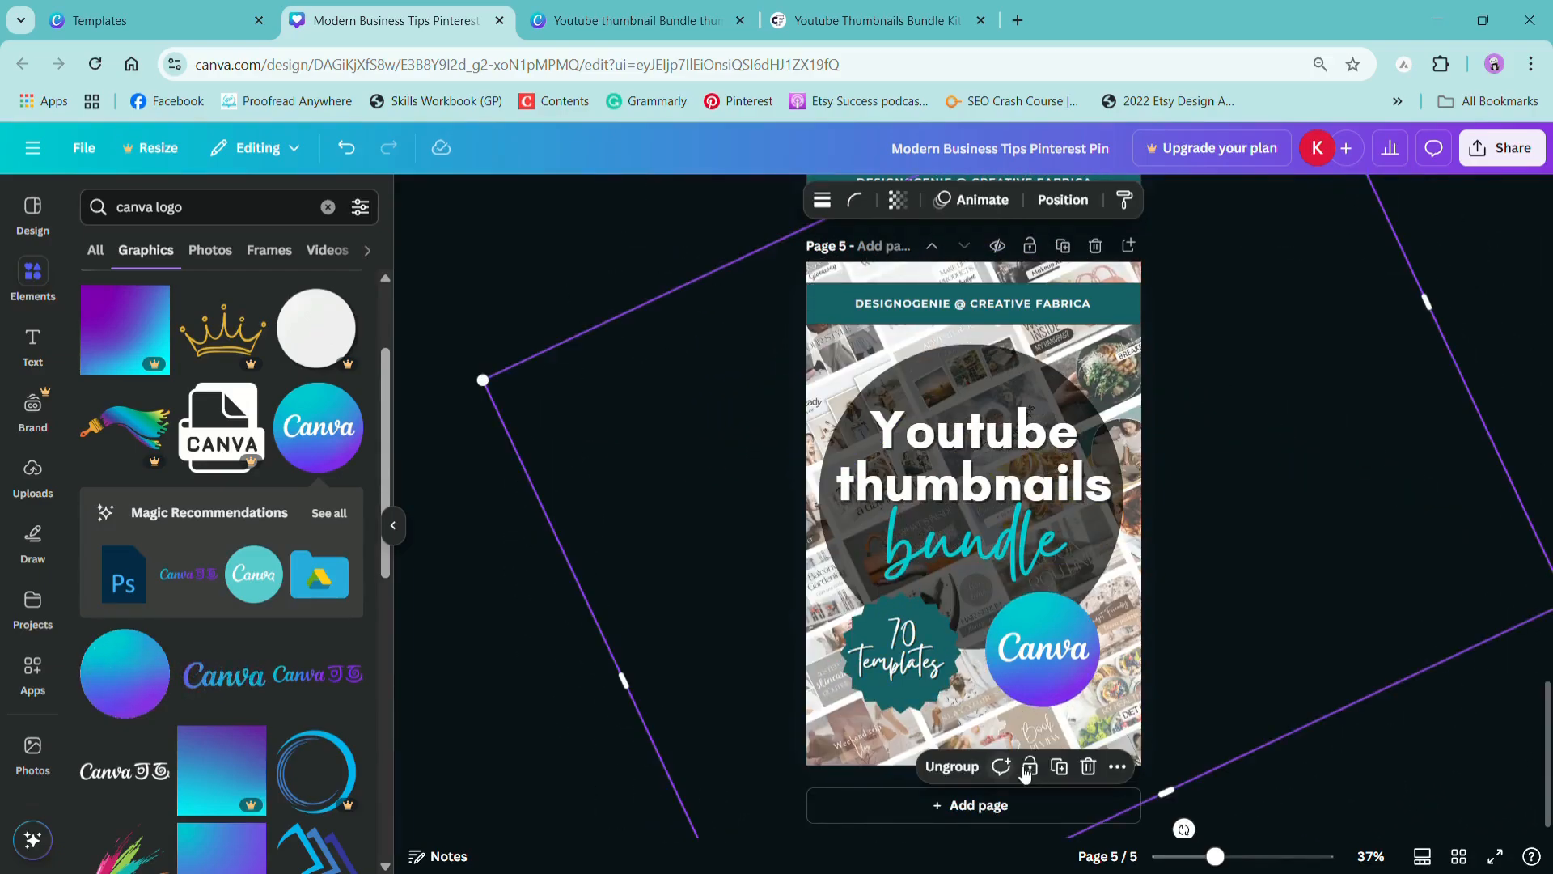
pyautogui.click(1064, 530)
pyautogui.moveTo(1065, 527); pyautogui.dragTo(1074, 564)
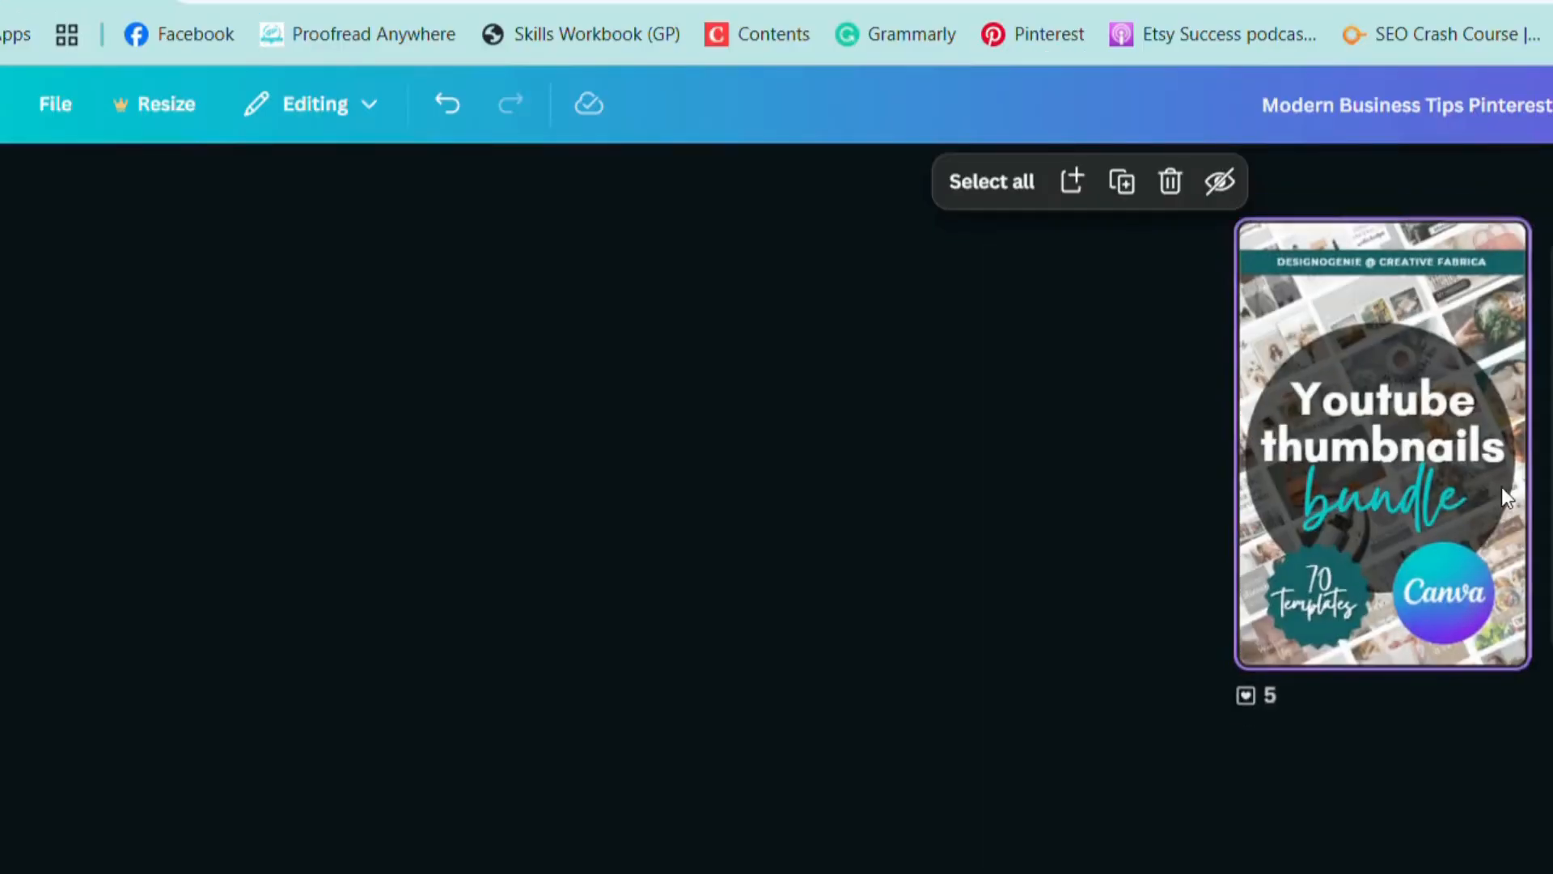